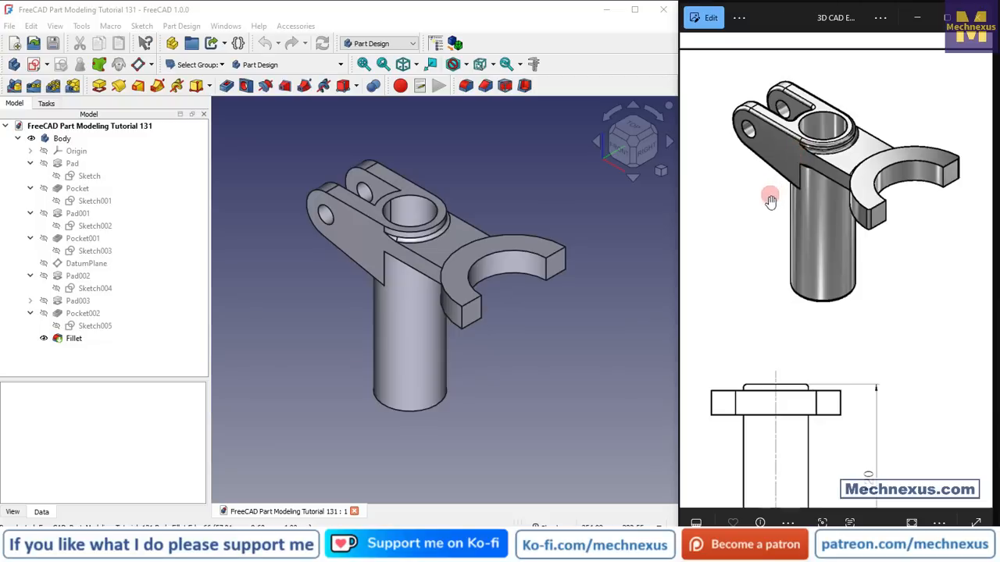
Check the installed FreeCAD version in the About information and close it.
double_click(753, 257)
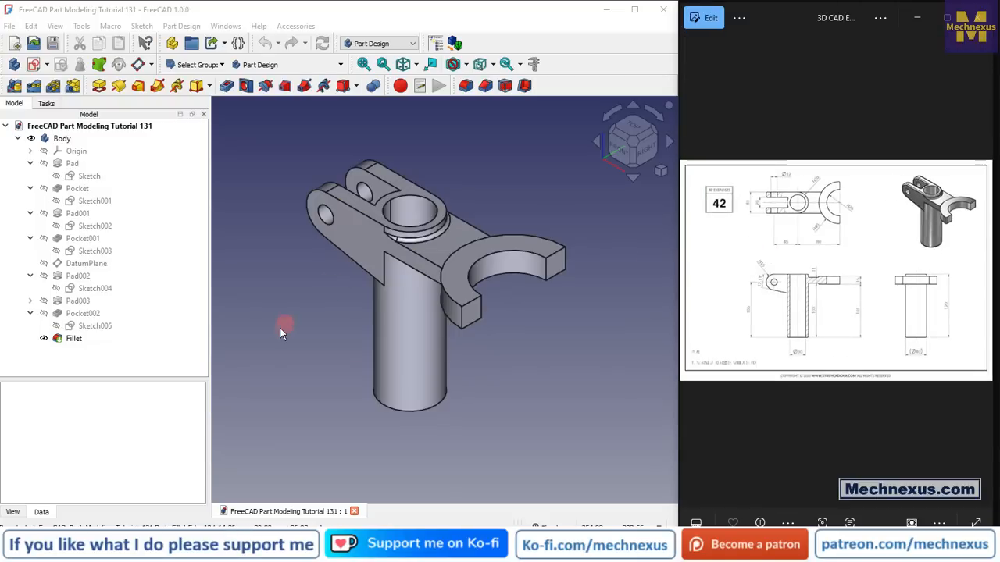
left_click(305, 317)
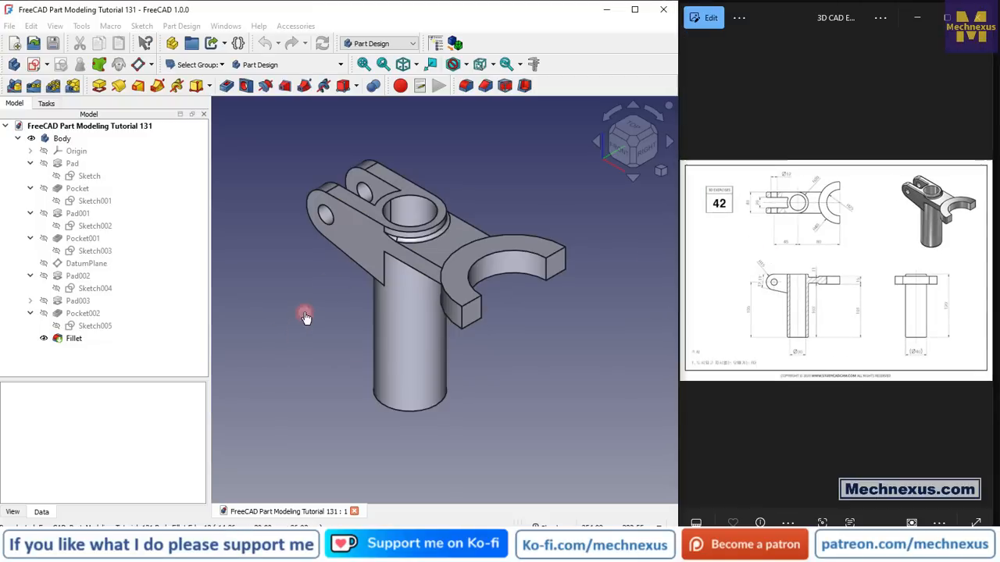
left_click(259, 26)
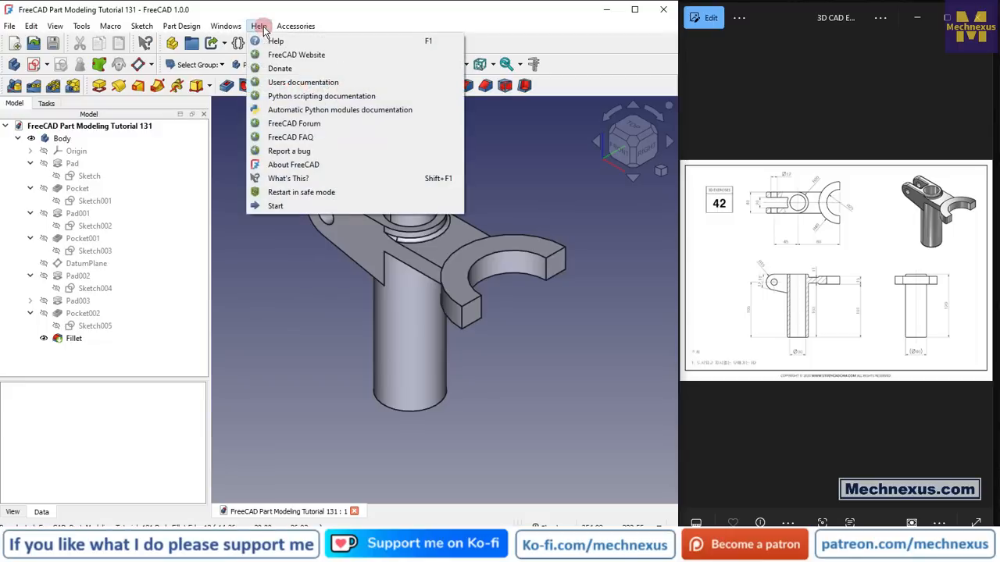
left_click(297, 164)
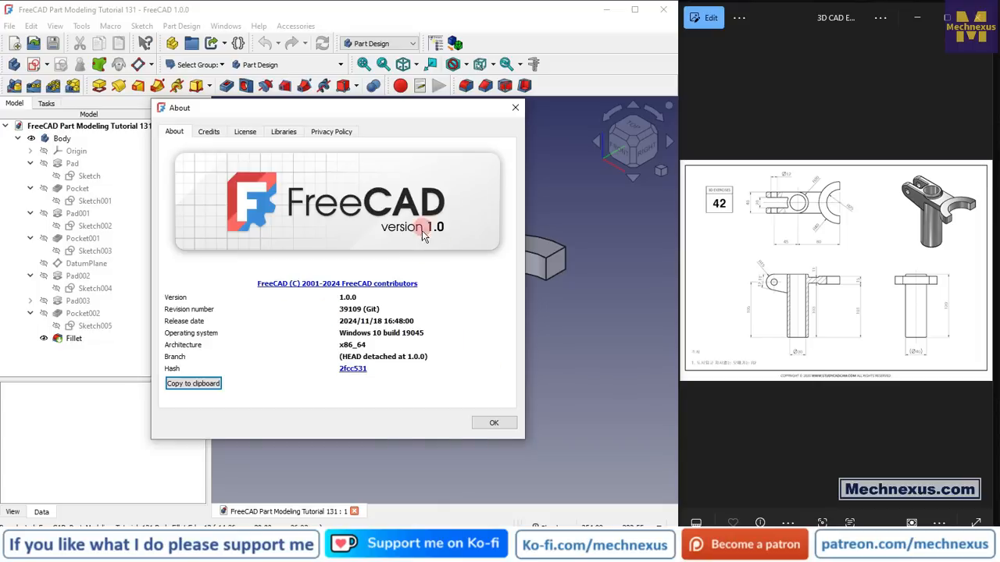
left_click(516, 109)
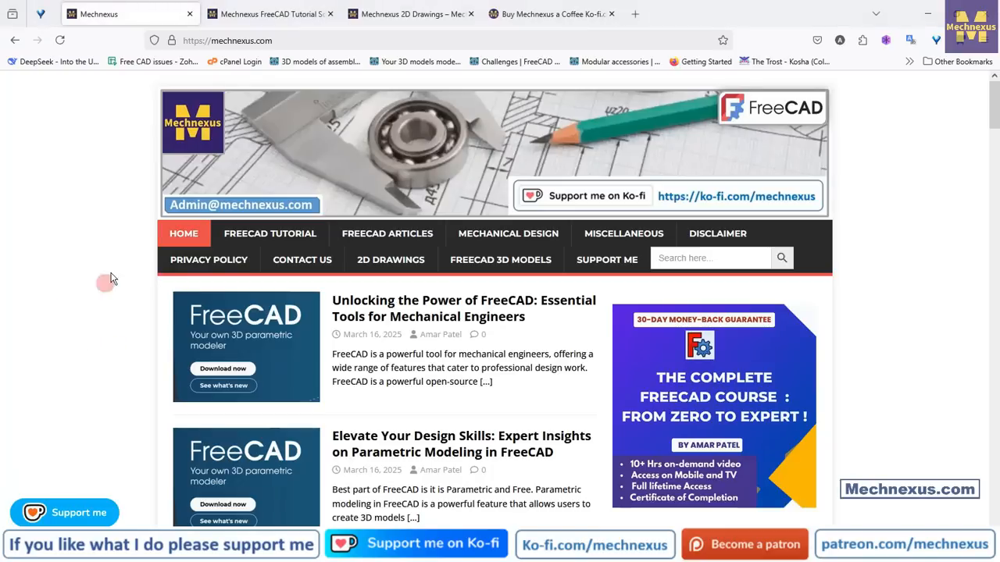
Switch to the browser and skim the articles on the Mechnexus home page.
scroll(119, 266, "down", 3)
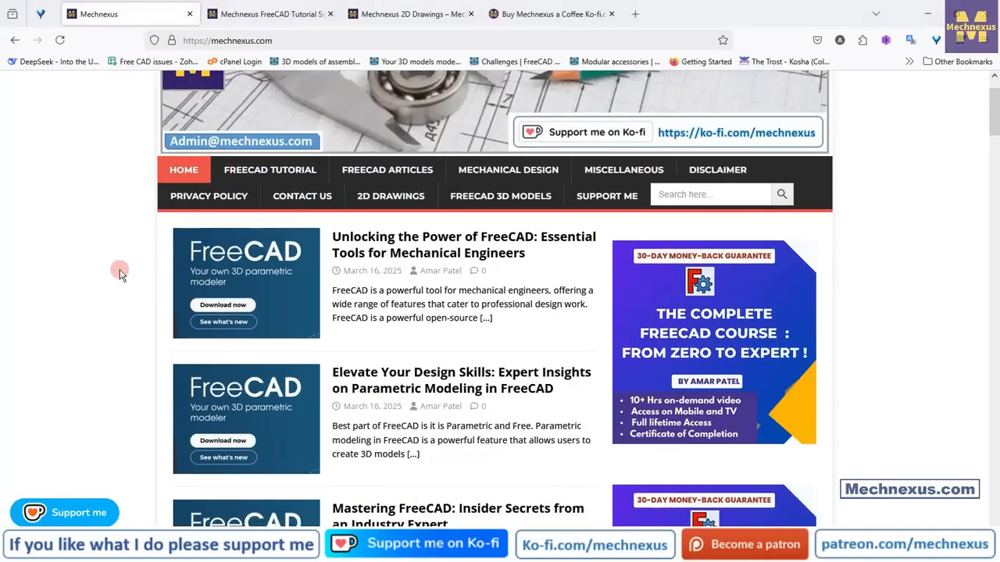
scroll(119, 275, "down", 10)
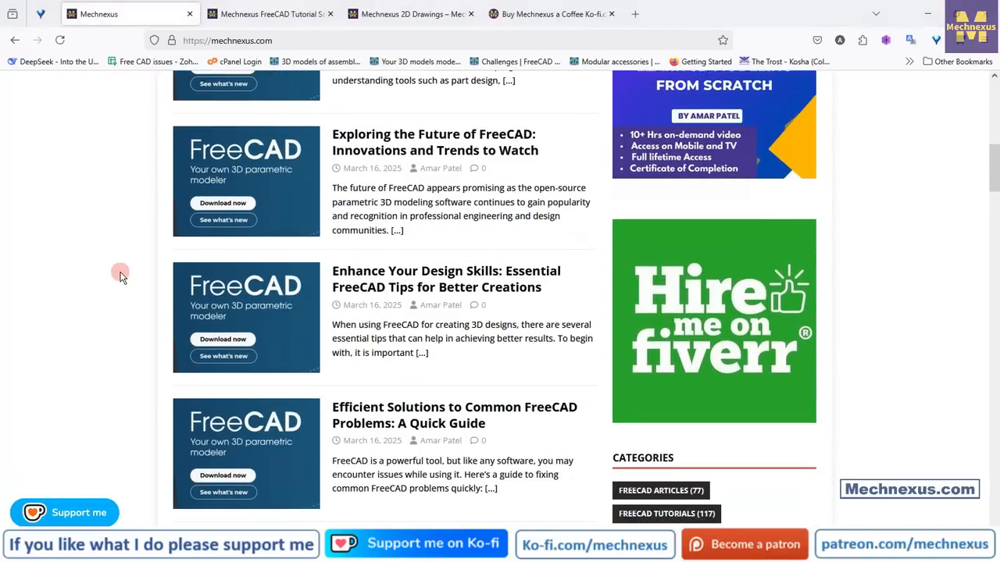
scroll(120, 275, "up", 12)
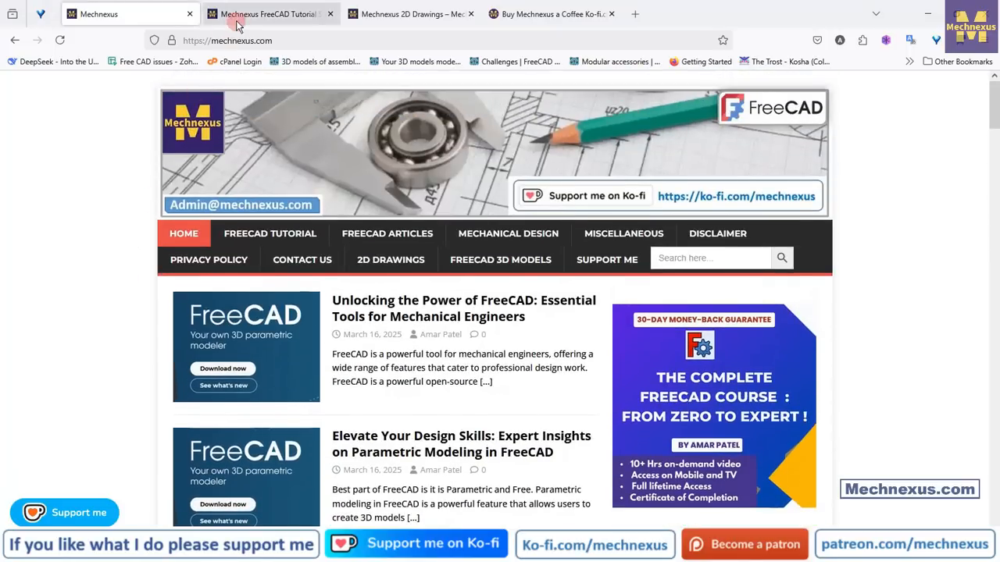
Look through the numbered 3D models on the Mechnexus FreeCAD Tutorial Source File page.
left_click(238, 18)
scroll(81, 248, "up", 10)
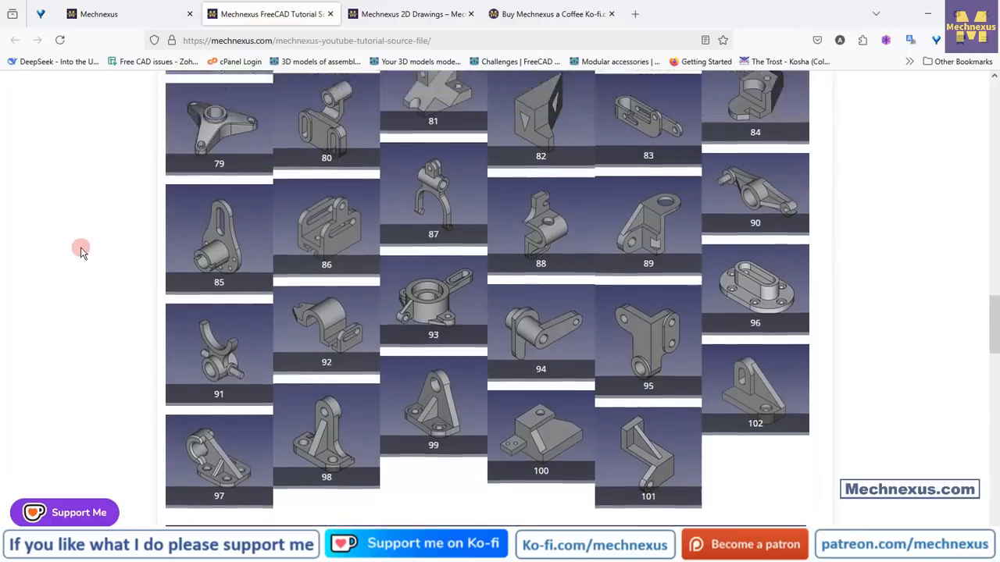
scroll(81, 250, "up", 4)
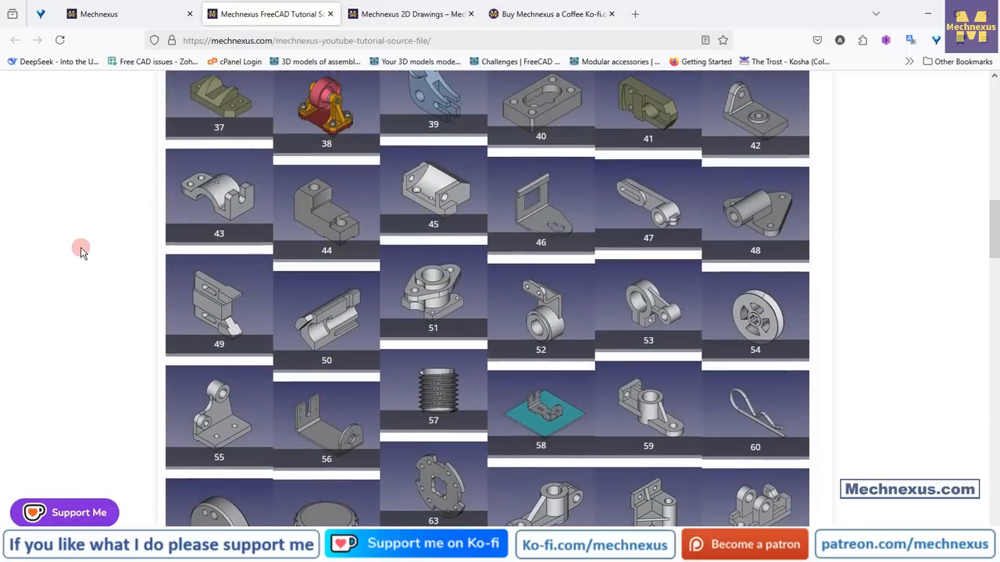
scroll(80, 249, "up", 3)
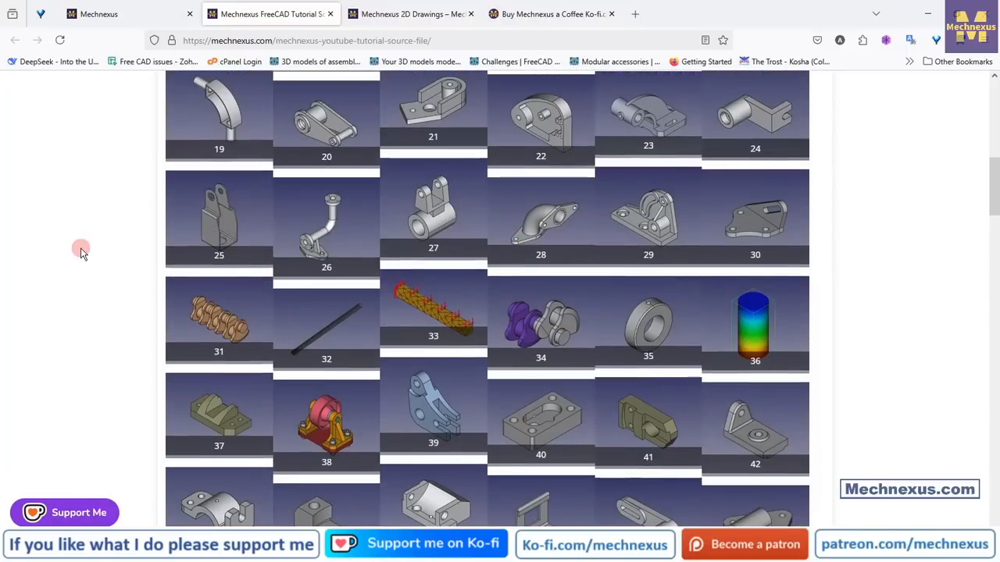
scroll(80, 251, "up", 2)
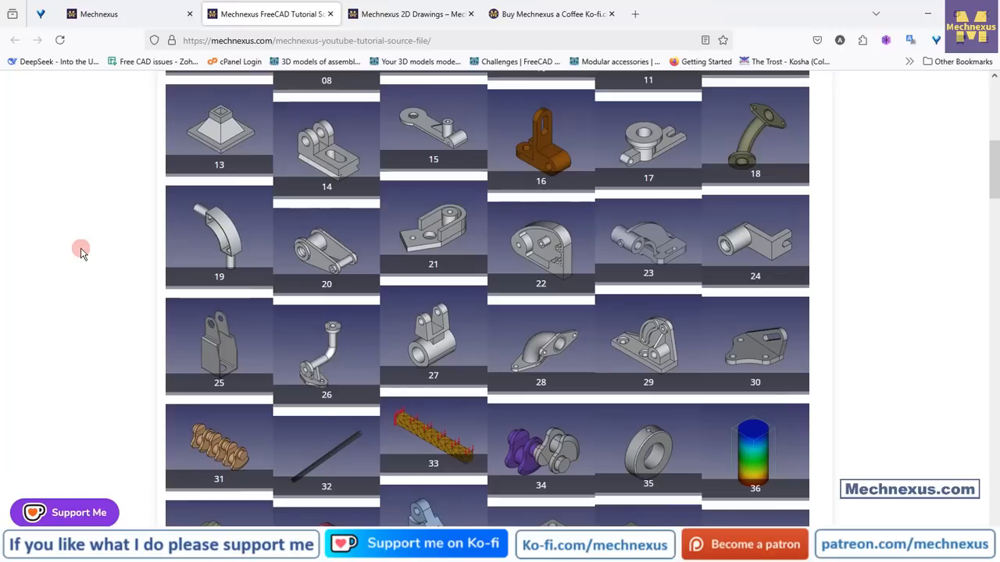
scroll(335, 258, "down", 8)
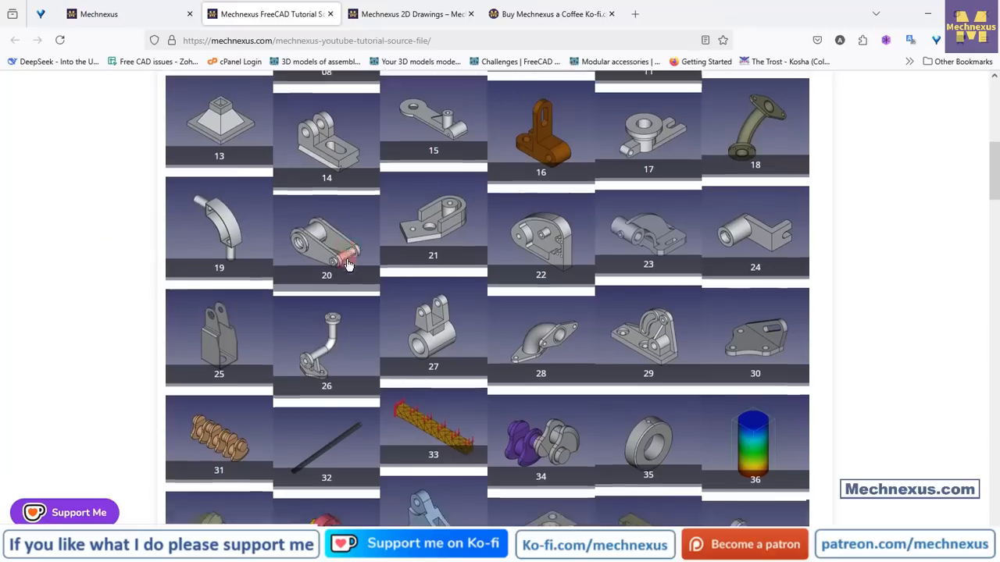
scroll(348, 266, "down", 5)
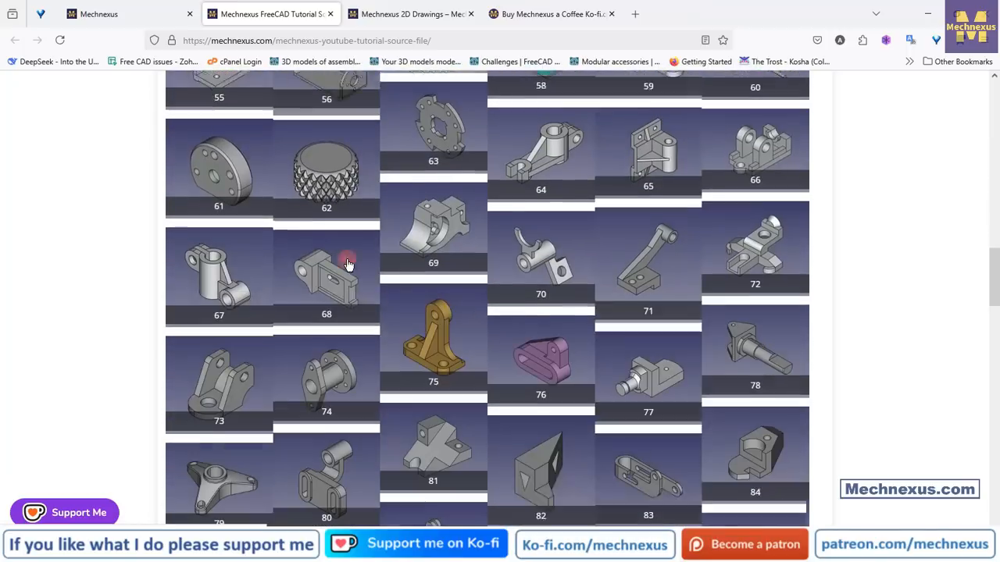
scroll(349, 265, "up", 6)
scroll(349, 266, "up", 10)
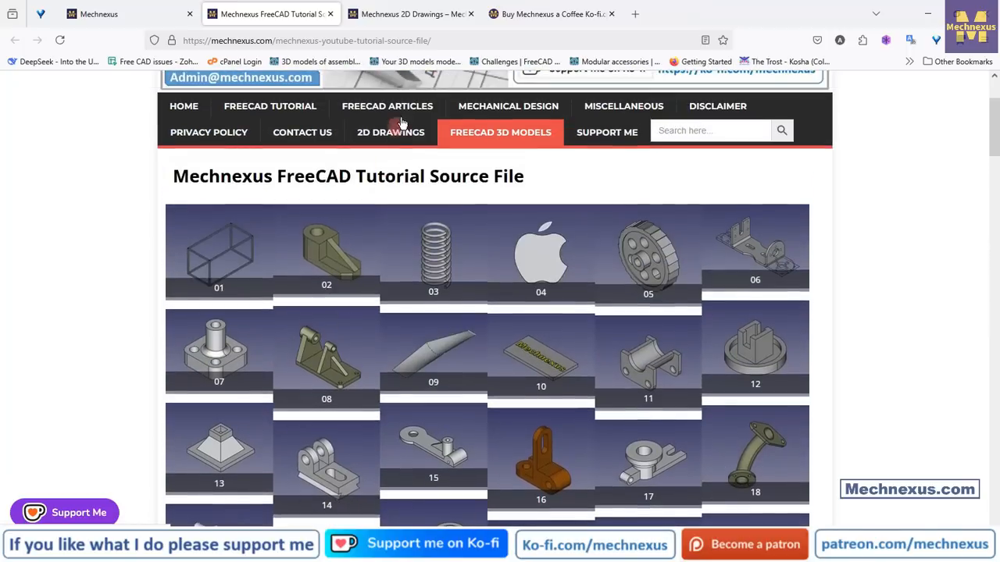
Look through the drawing gallery on the Mechnexus 2D Drawings page.
left_click(404, 15)
scroll(64, 355, "down", 2)
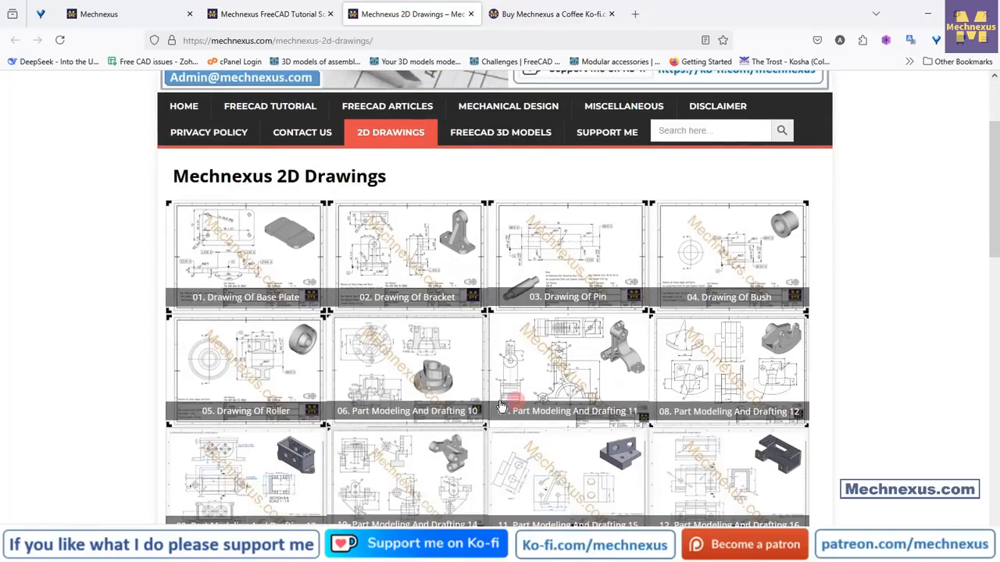
scroll(157, 391, "down", 2)
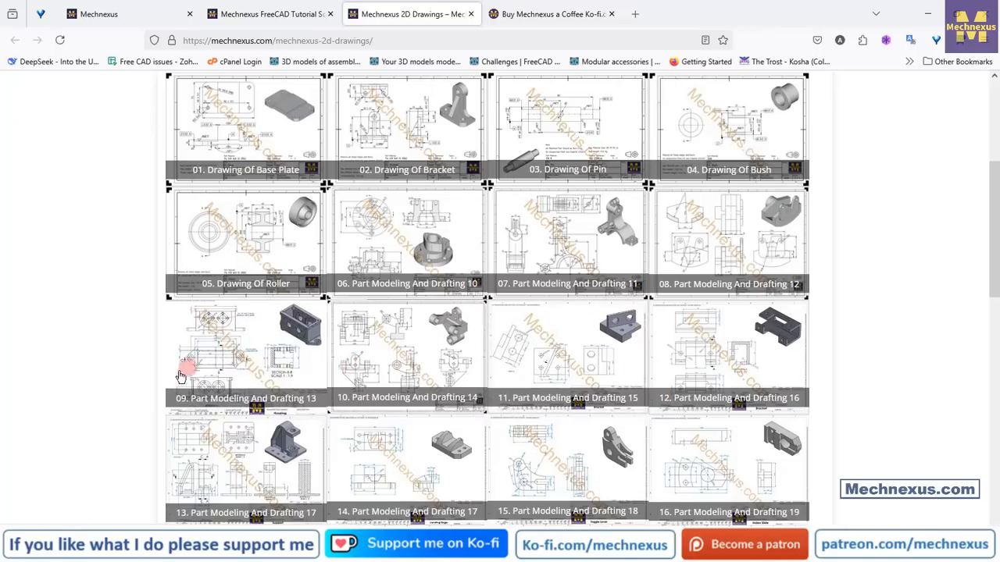
scroll(205, 381, "up", 1)
scroll(204, 382, "up", 3)
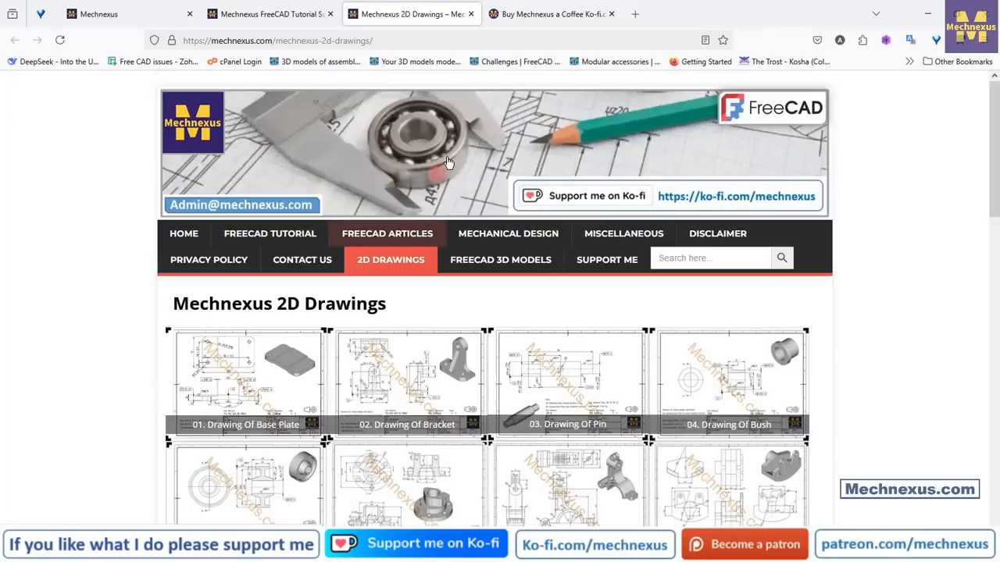
Review the Mechnexus Ko-fi page, including its donation form, About section, gallery and shop, and return to the Mechnexus home page.
left_click(527, 18)
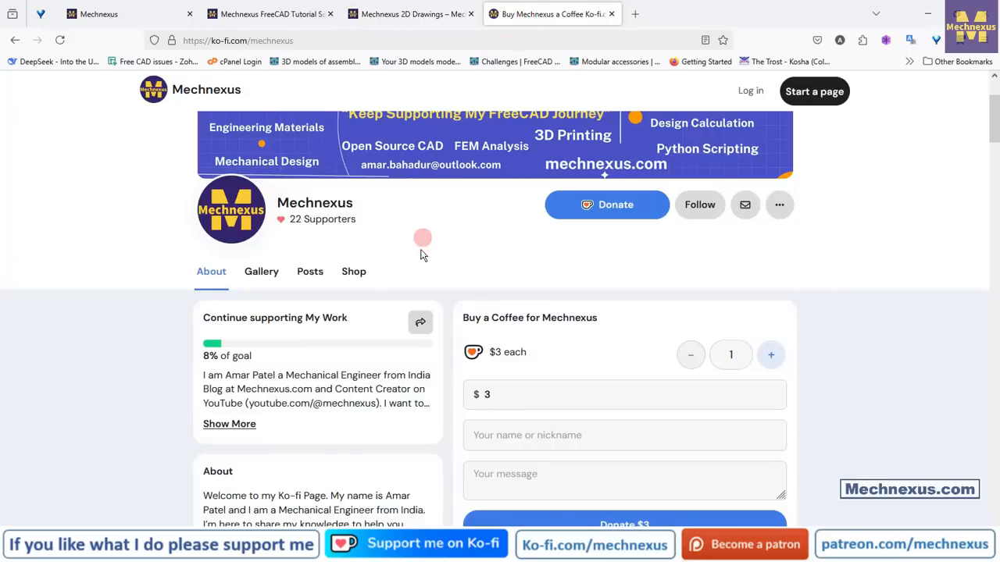
scroll(414, 263, "up", 3)
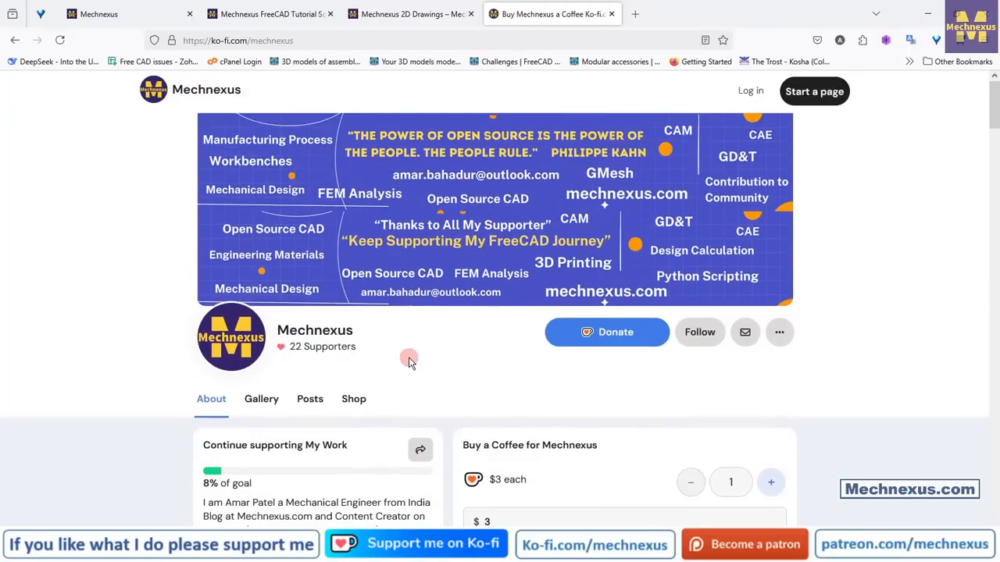
scroll(408, 357, "down", 2)
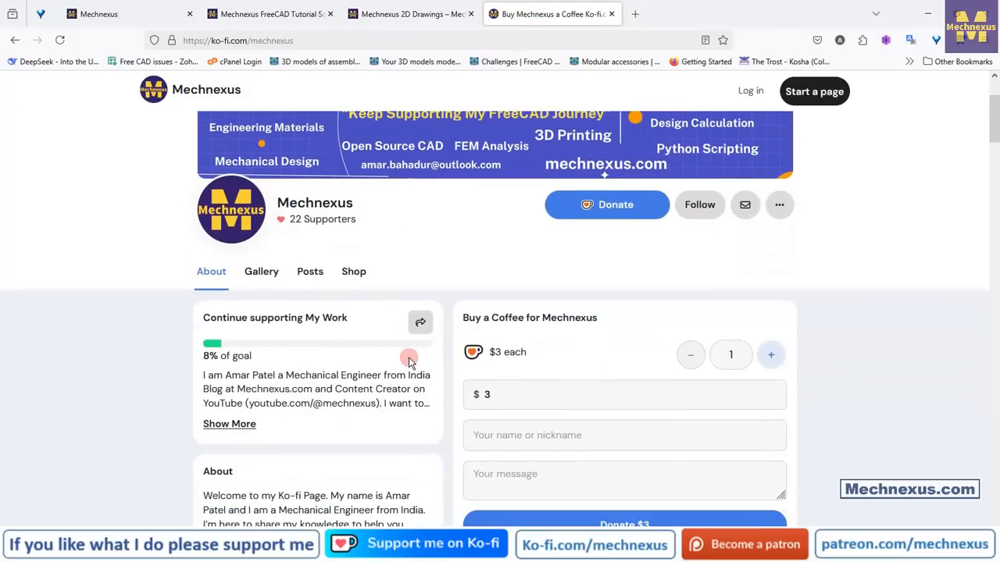
scroll(409, 357, "down", 2)
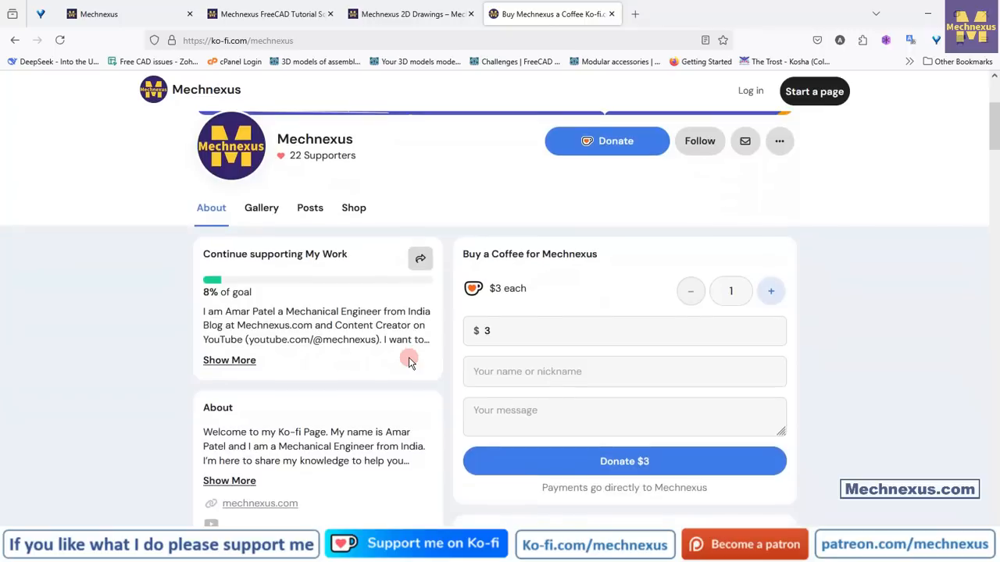
scroll(409, 357, "up", 2)
scroll(408, 359, "down", 2)
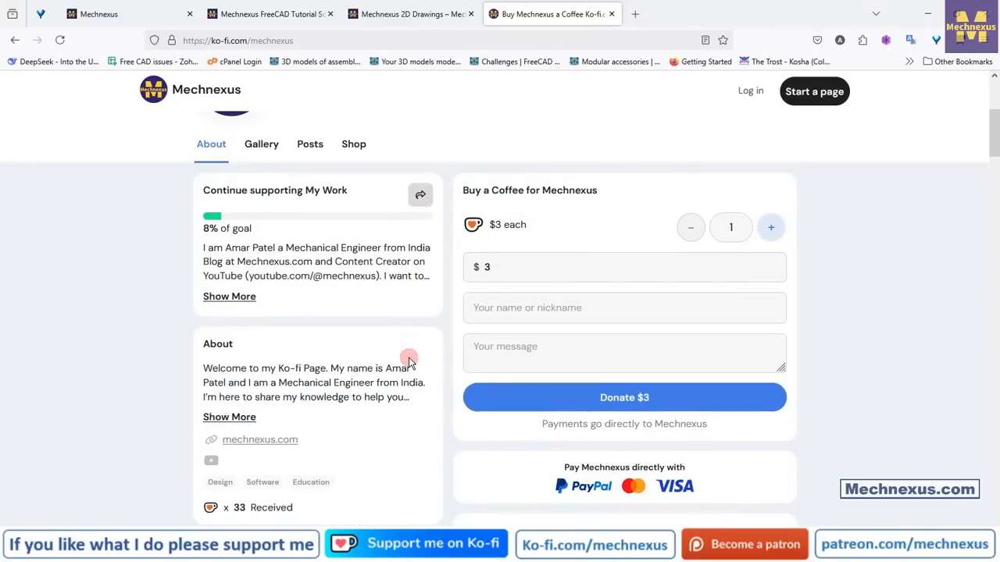
scroll(408, 361, "down", 2)
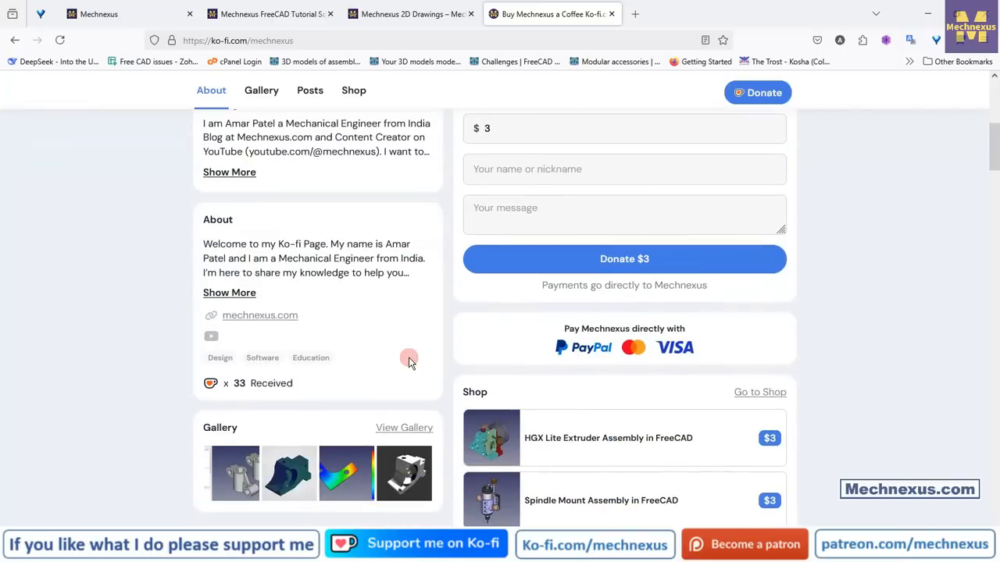
scroll(408, 357, "up", 5)
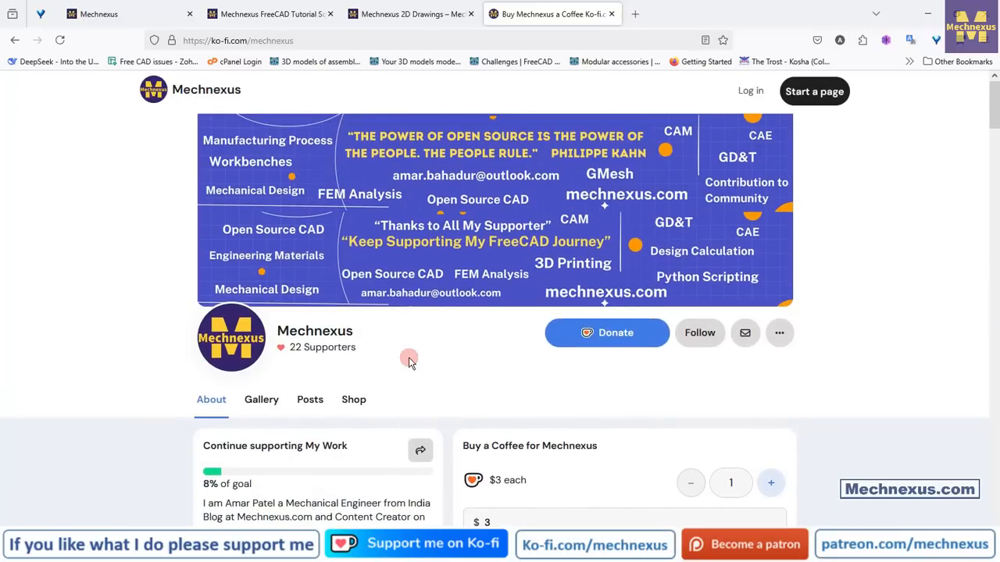
left_click(134, 15)
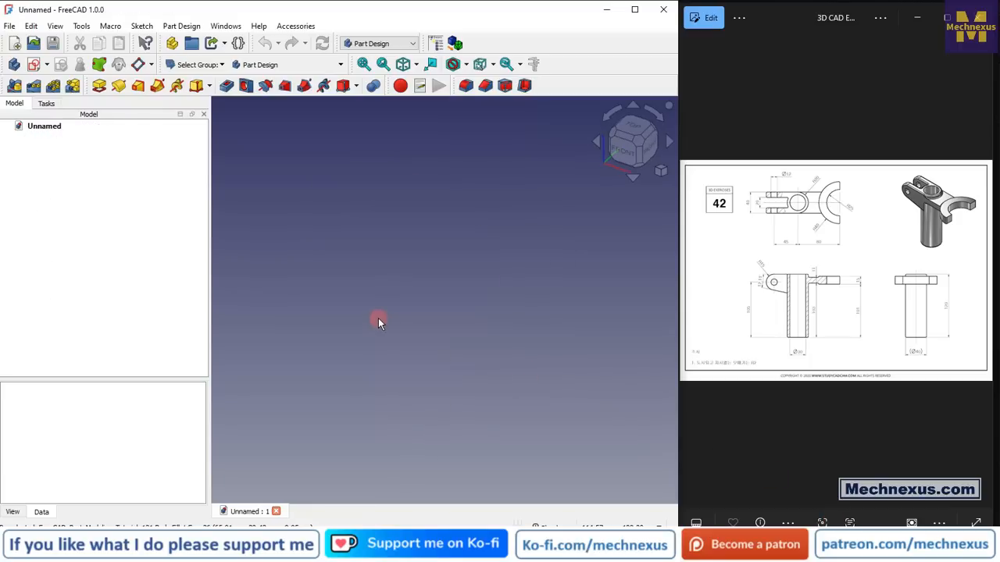
left_click(366, 45)
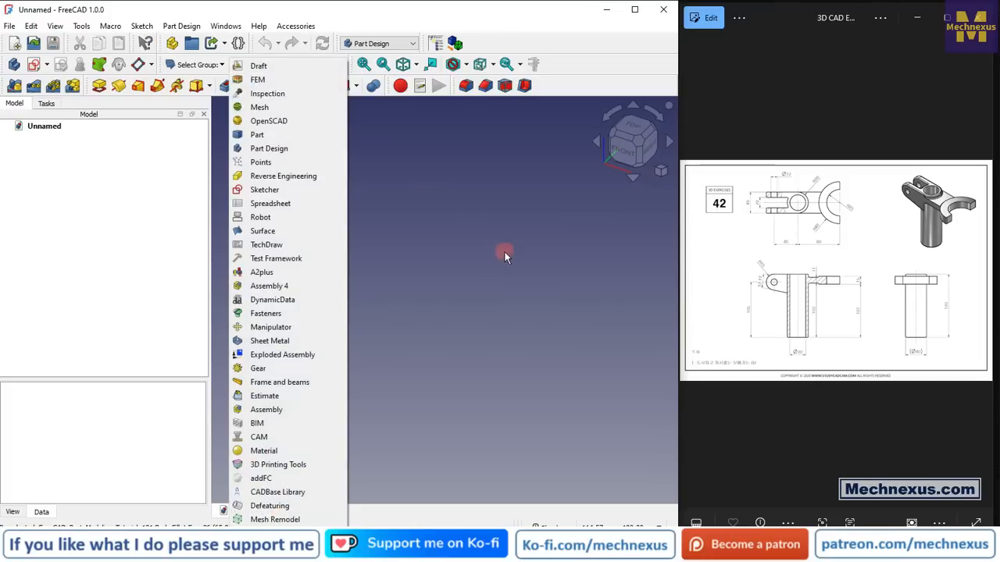
left_click(503, 253)
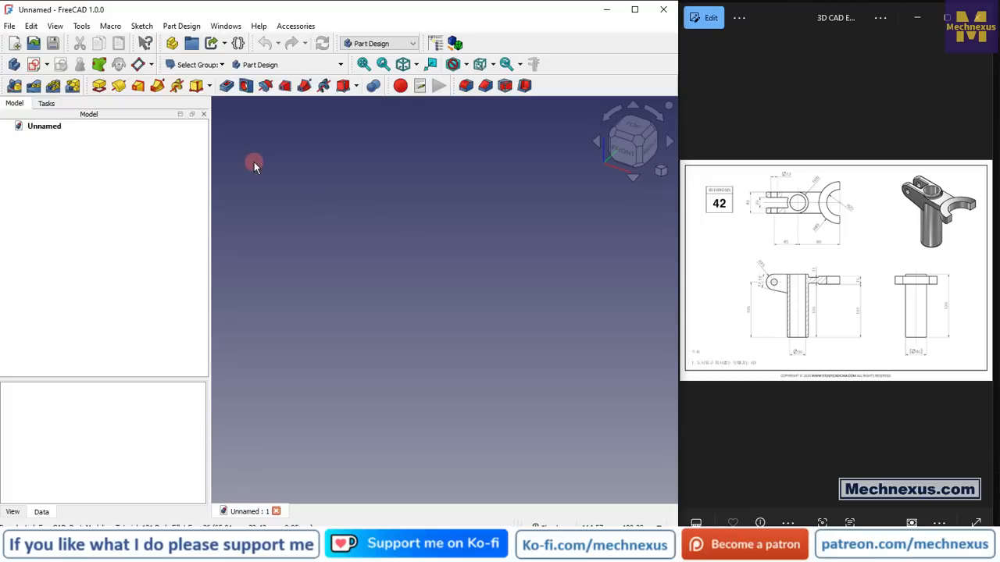
Create a new body in the empty document and show its origin planes and axes.
left_click(14, 65)
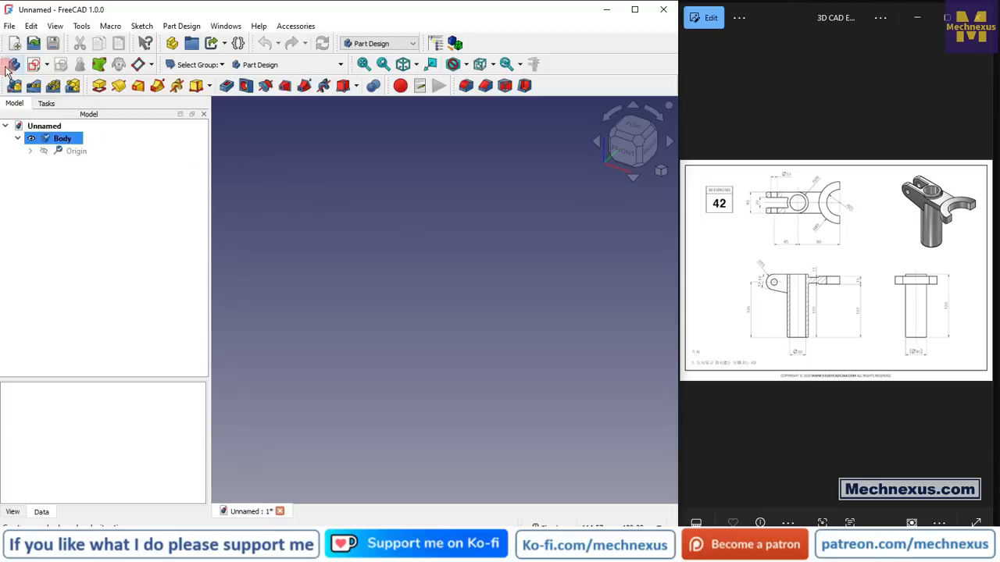
left_click(71, 151)
key("space")
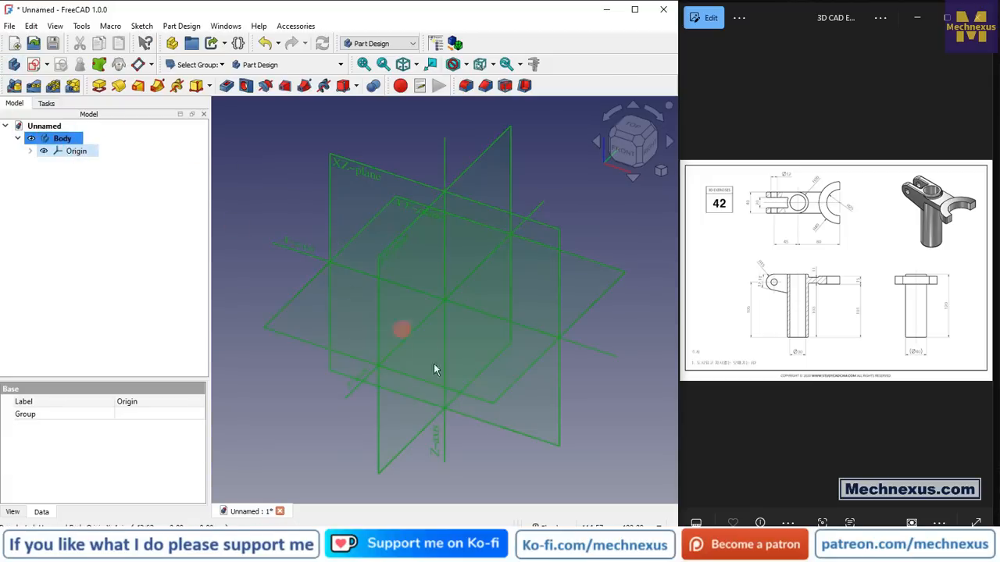
Start a new sketch on the body's XZ plane.
left_click(834, 125)
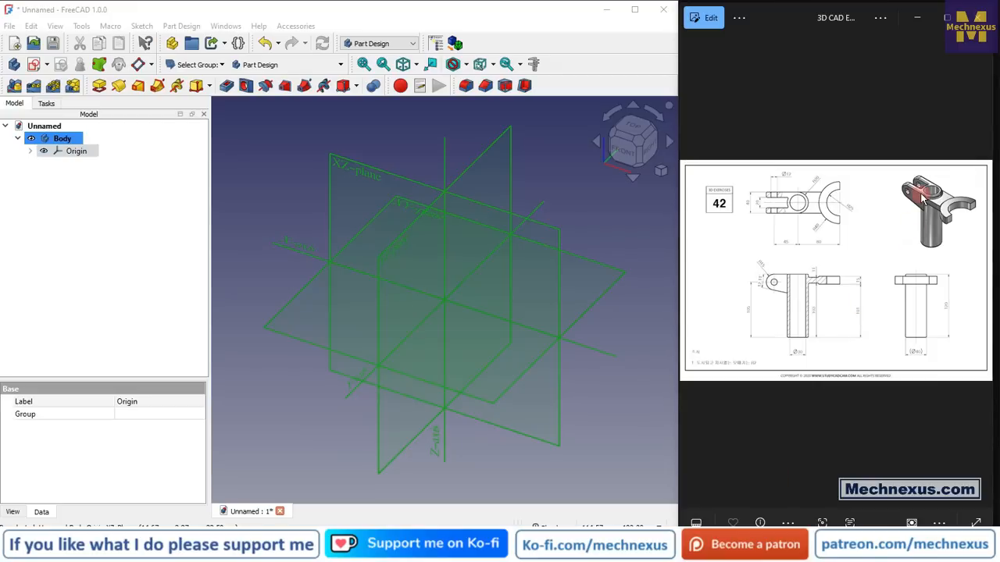
scroll(920, 195, "up", 5)
left_click_drag(887, 201, 745, 245)
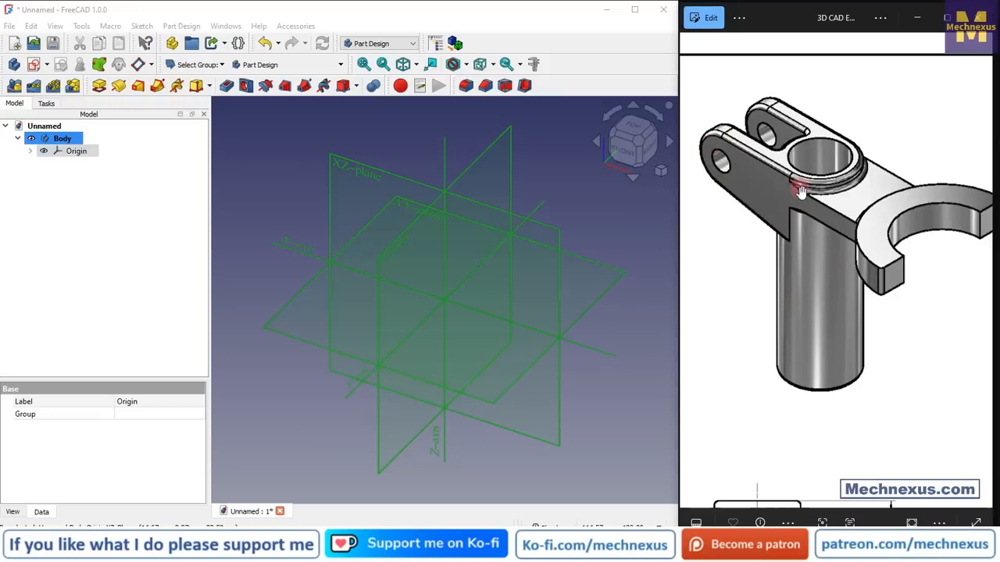
left_click(308, 151)
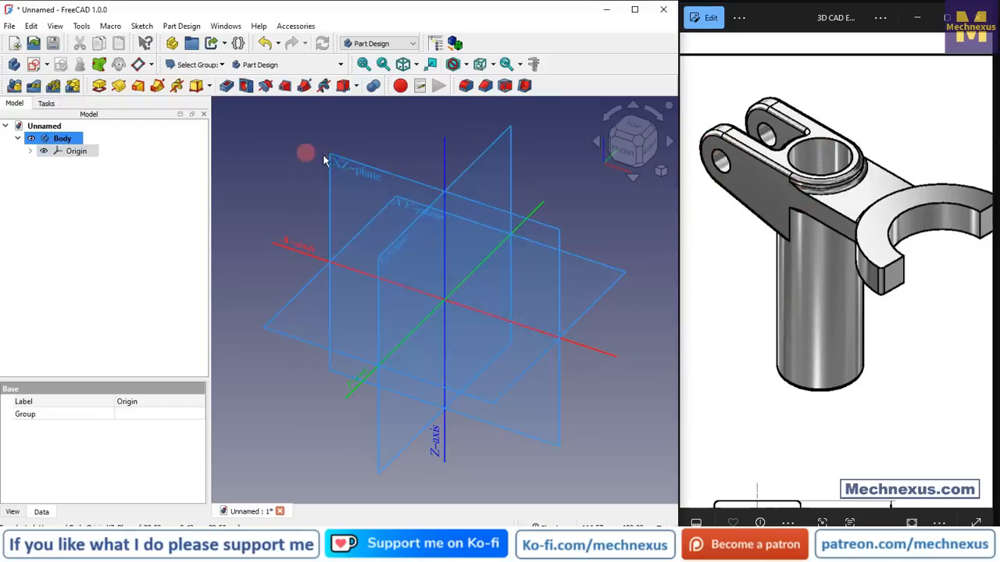
left_click(342, 161)
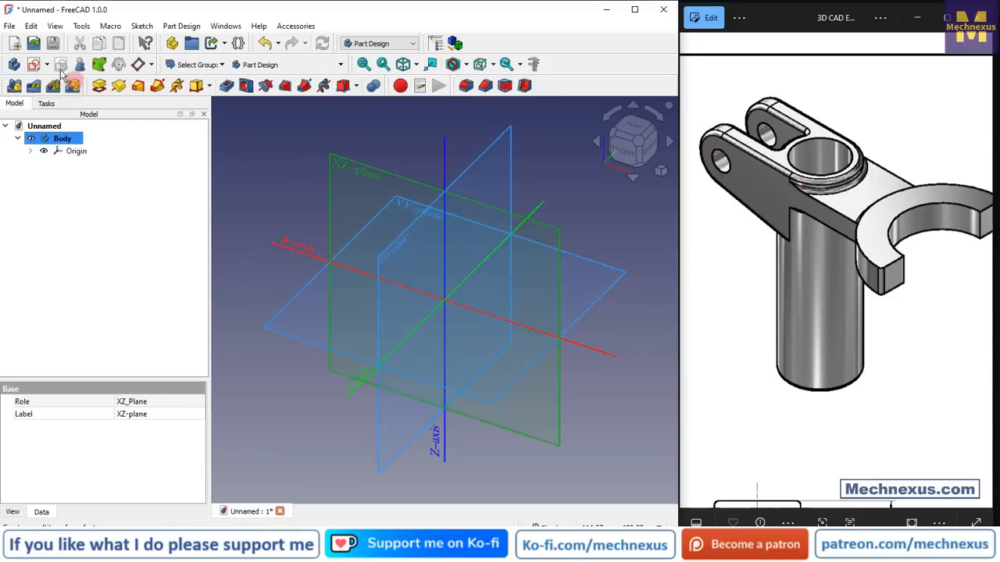
left_click(34, 65)
scroll(358, 232, "down", 3)
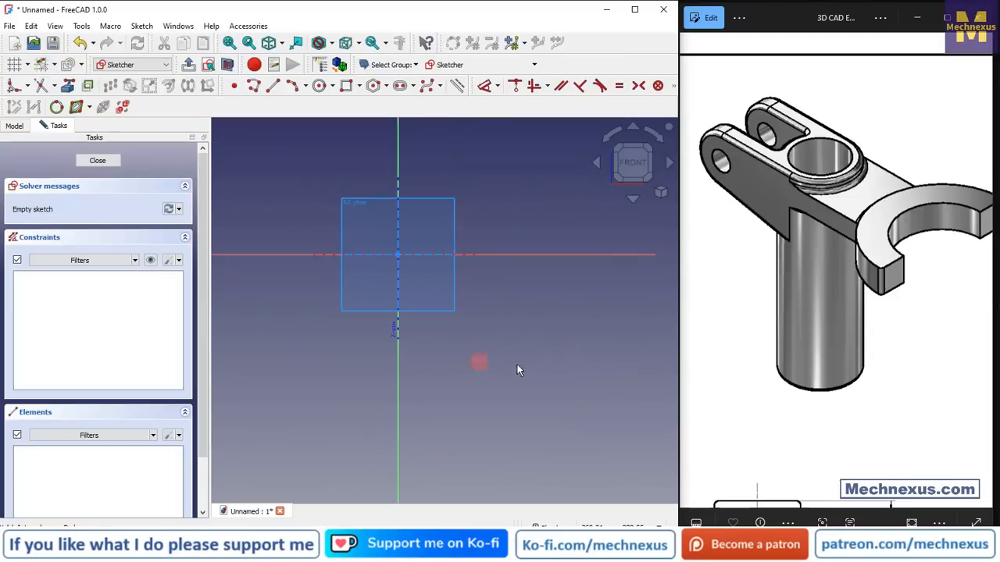
Hide the body's origin and enlarge the front section view in the exercise 42 reference drawing.
left_click(7, 128)
left_click(76, 173)
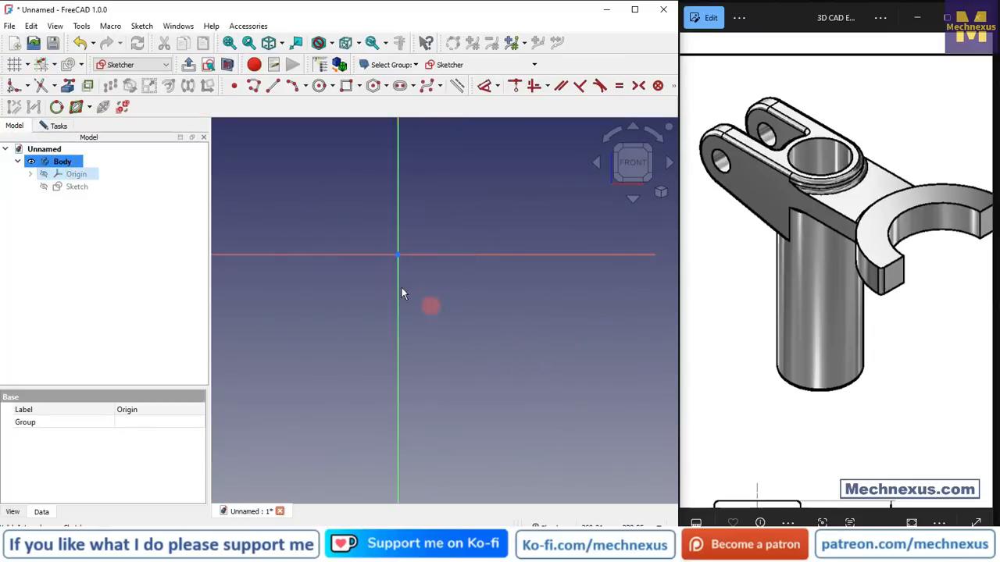
scroll(850, 245, "down", 5)
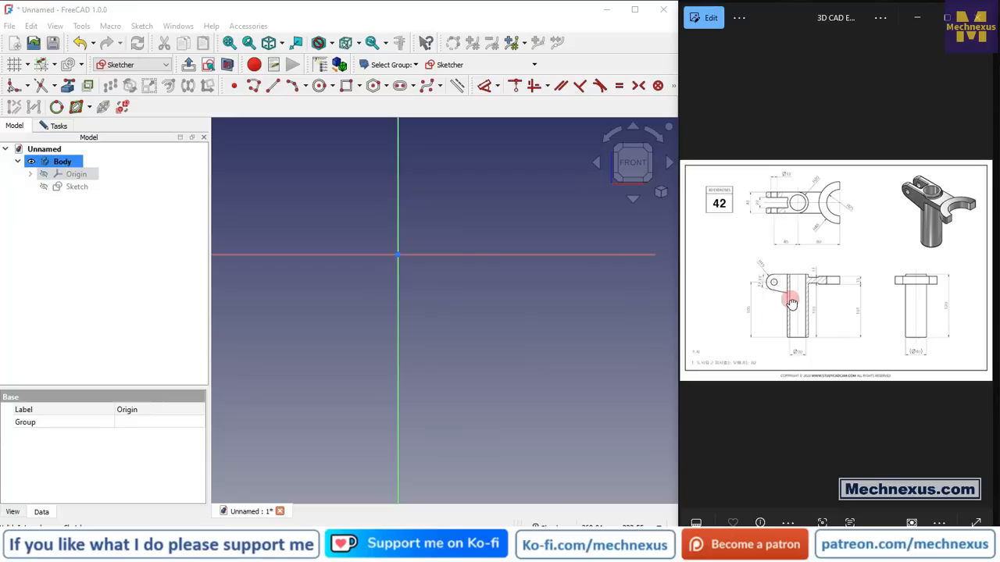
scroll(790, 304, "up", 4)
mouse_move(777, 300)
left_mouse_down()
mouse_move(852, 308)
mouse_move(843, 283)
left_mouse_up()
scroll(753, 292, "down", 1)
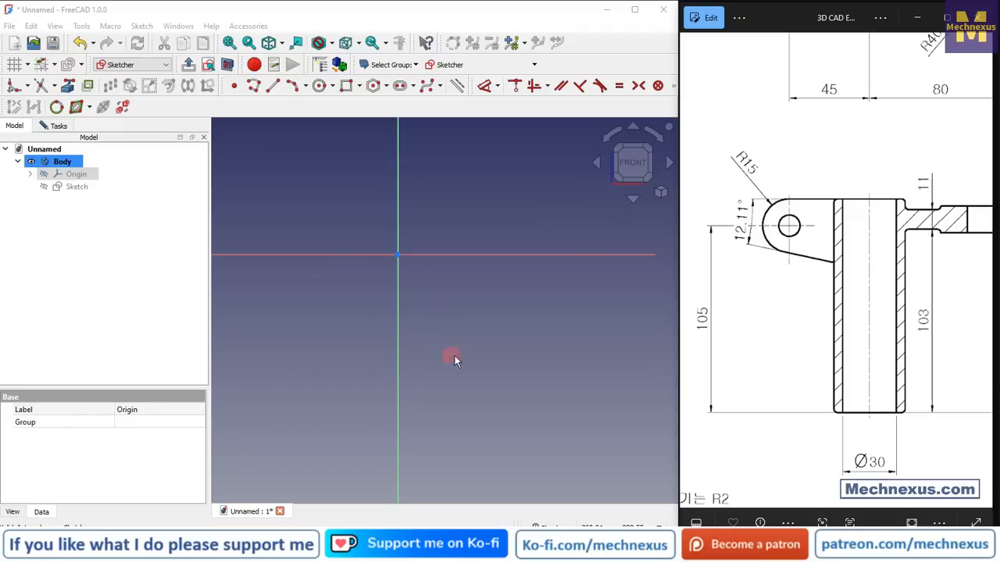
Sketch a closed right triangle from the origin, about 73 mm along the negative horizontal axis and about 61 mm down the vertical axis.
left_click(254, 85)
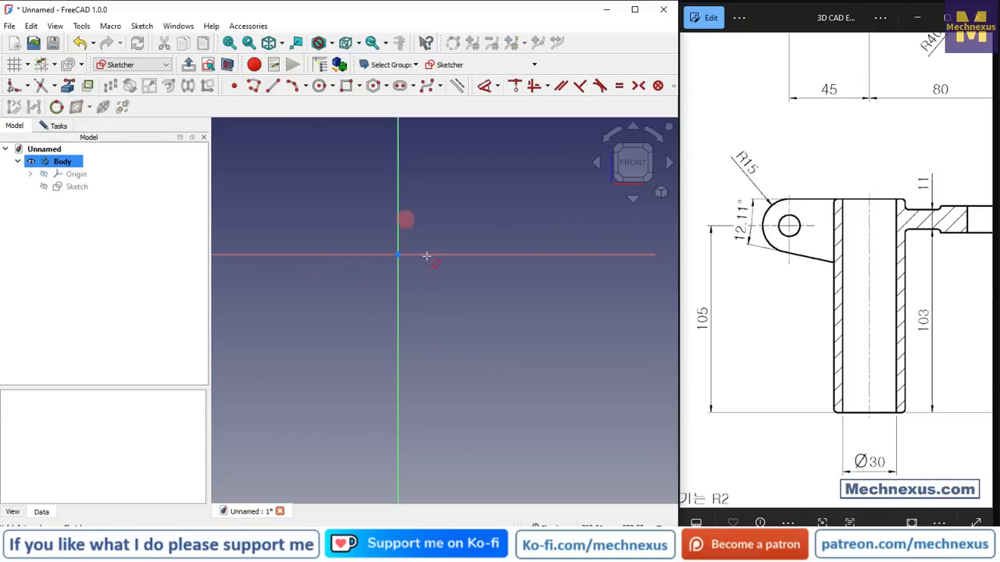
left_click(398, 254)
left_click(269, 255)
scroll(324, 183, "down", 1)
right_click(324, 183)
scroll(390, 203, "down", 1)
scroll(313, 266, "up", 2)
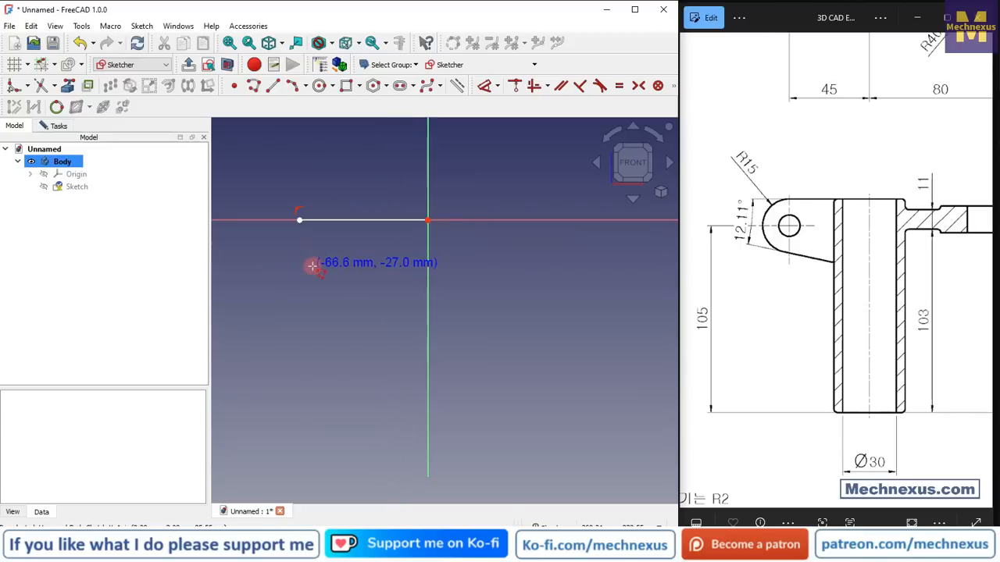
left_click(267, 88)
left_click(300, 219)
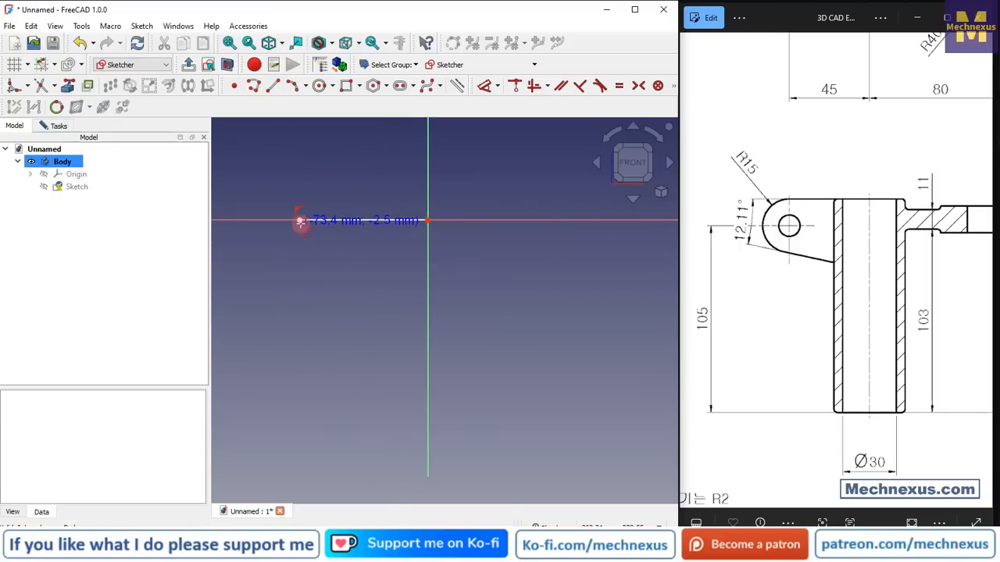
left_click(430, 321)
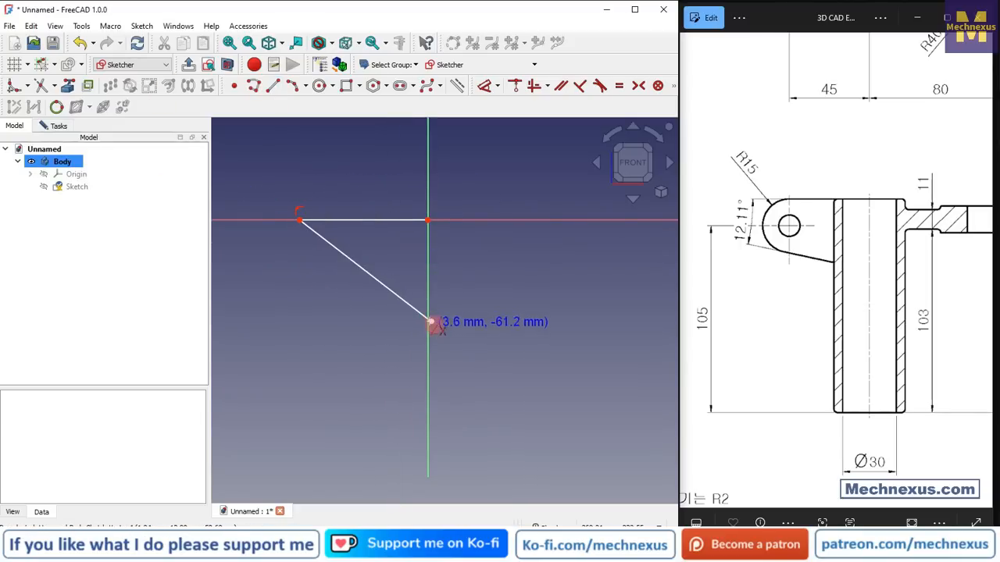
left_click(431, 321)
left_click(427, 221)
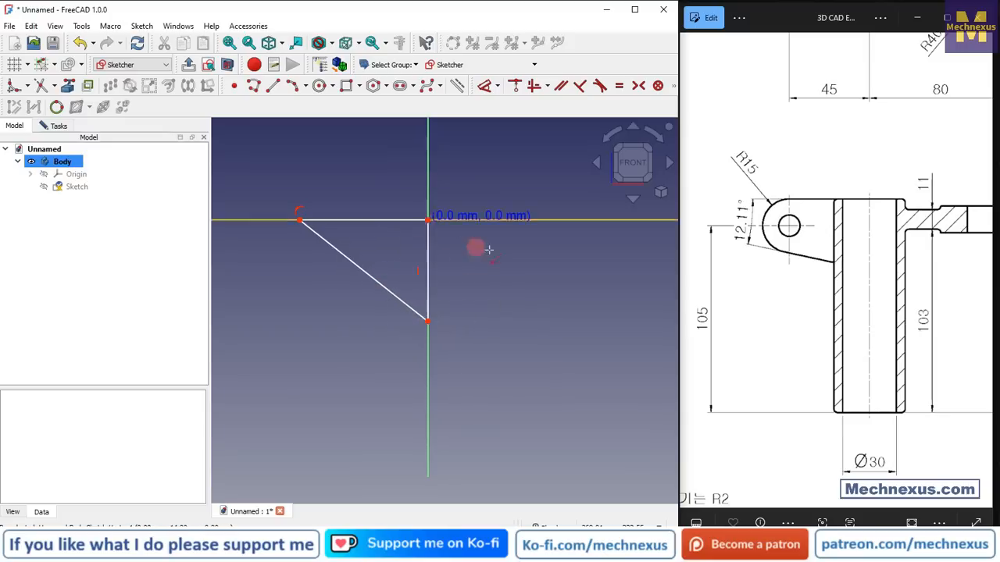
Round the triangle's outer corner on the horizontal axis with a tangent sketch fillet.
middle_click_drag(472, 316, 499, 328)
scroll(342, 249, "up", 1)
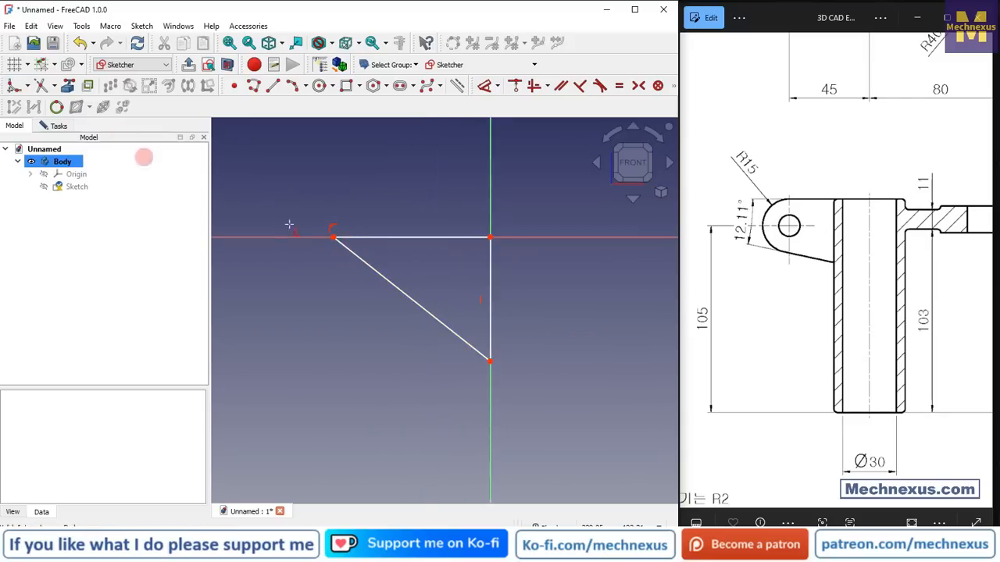
left_click(364, 263)
left_click(379, 236)
scroll(415, 212, "up", 3)
scroll(294, 260, "down", 2)
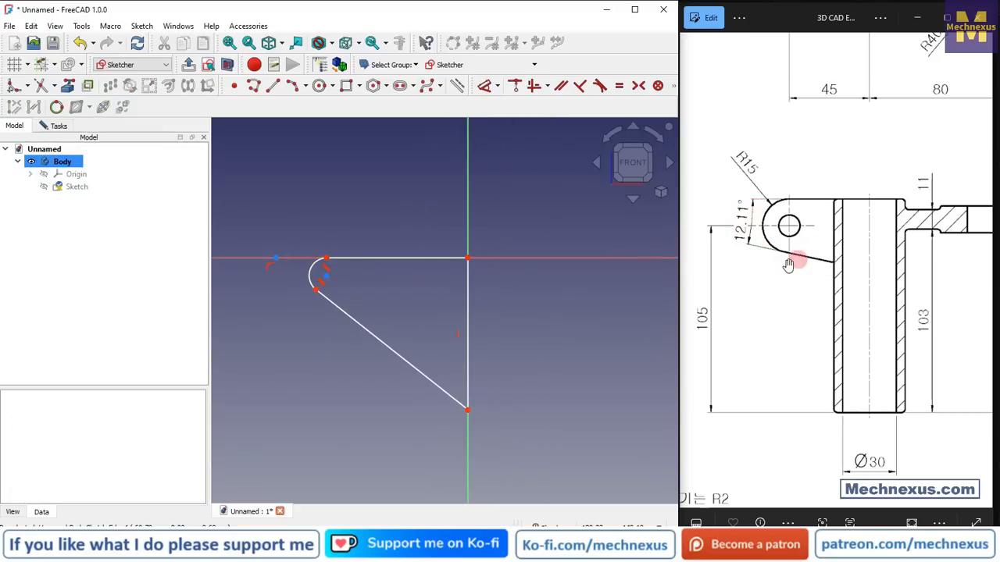
Constrain the angle between the horizontal upper line and the sloping lower line to 12.11°.
left_click(303, 88)
left_click(410, 256)
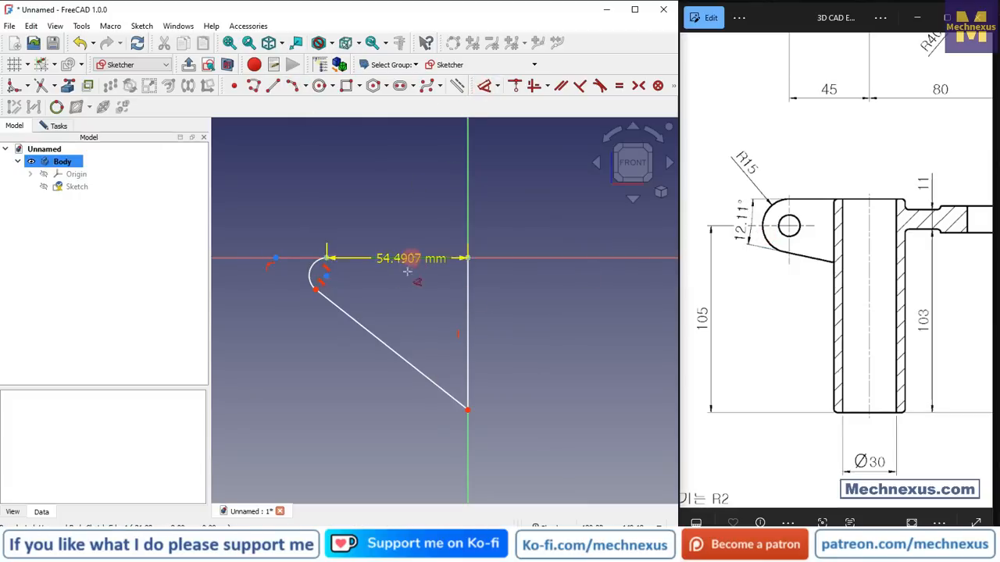
left_click(384, 342)
left_click(400, 303)
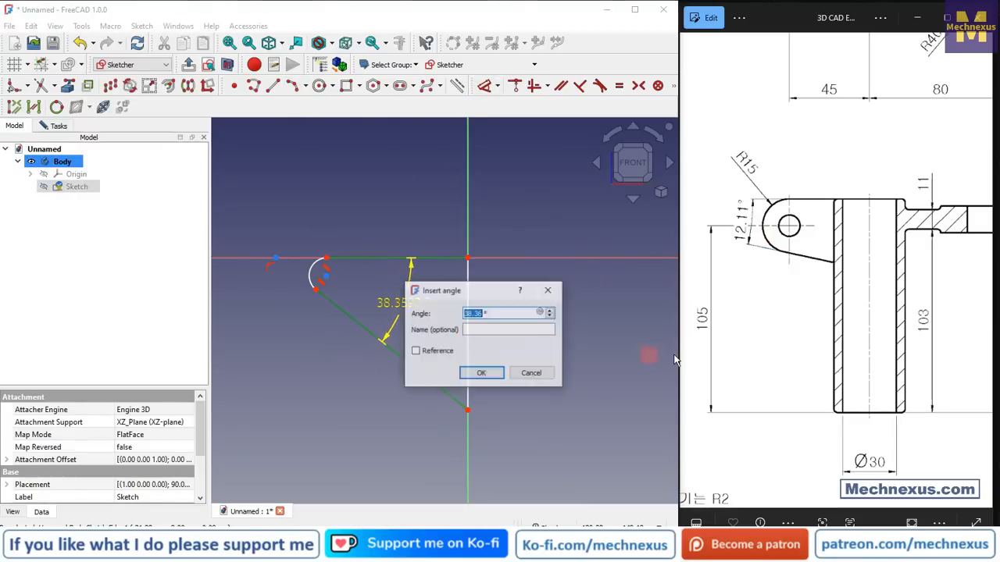
type("12.11")
key("Return")
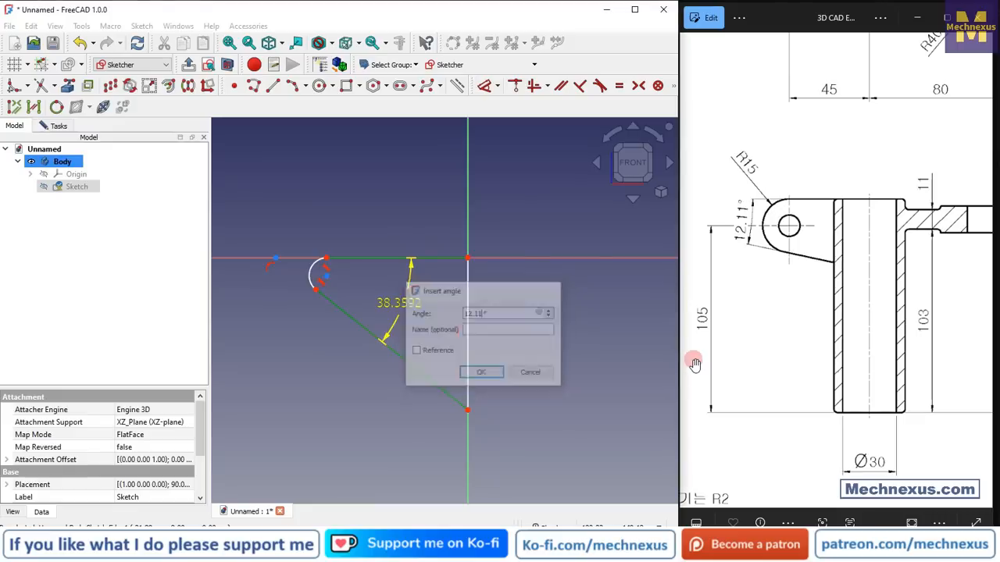
scroll(328, 231, "up", 3)
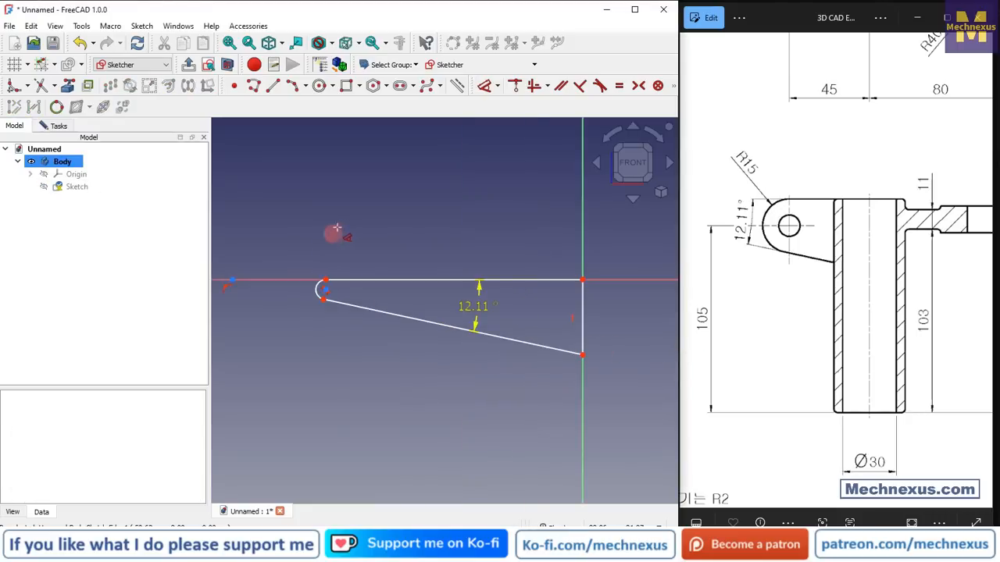
Move the constraint tools into full view, enlarge the rounded end and set its centre's horizontal distance from the vertical axis to 45 mm.
left_click_drag(456, 107, 190, 103)
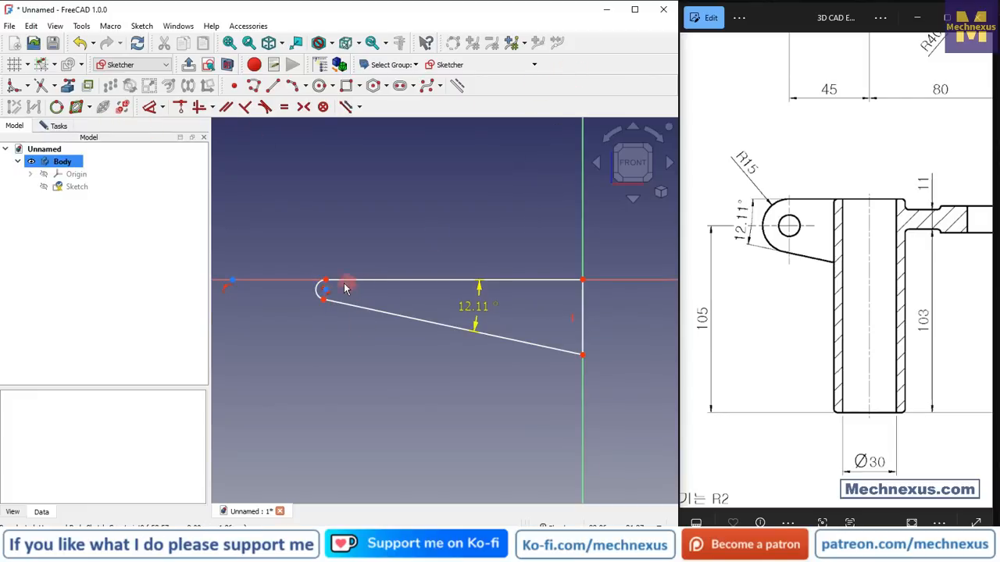
mouse_move(324, 289)
left_mouse_down()
mouse_move(428, 292)
mouse_move(388, 294)
left_mouse_up()
left_click(178, 106)
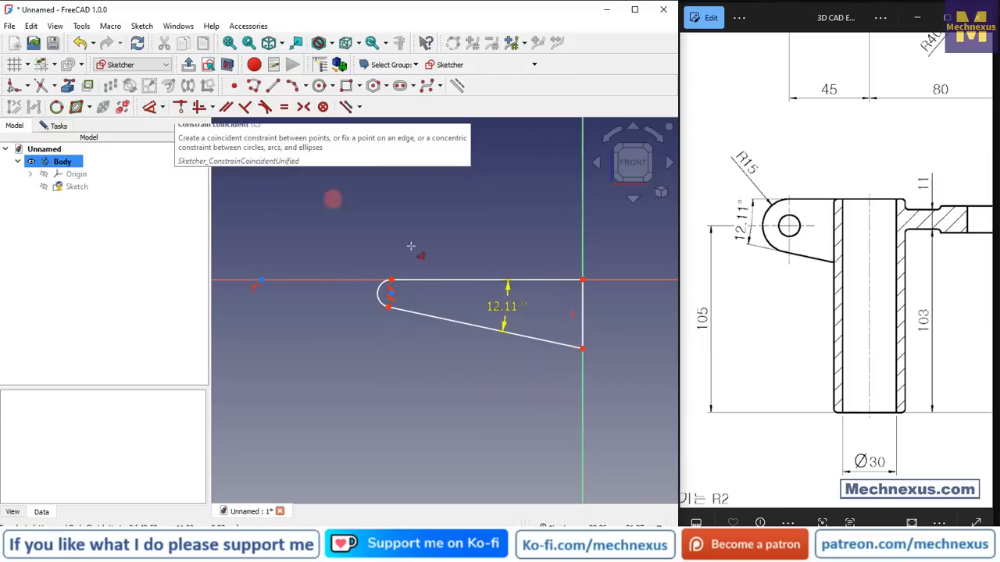
left_click(390, 294)
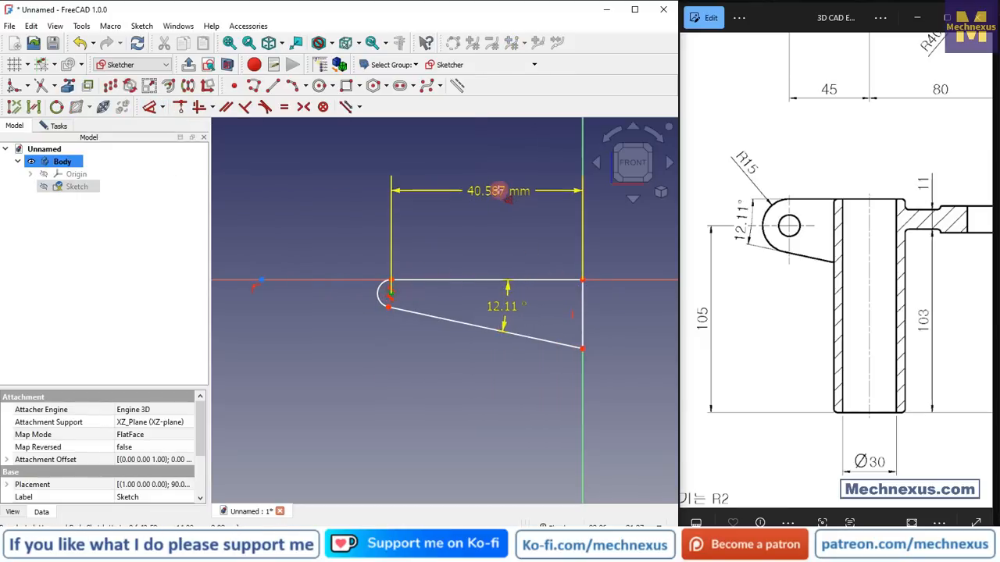
left_click(501, 193)
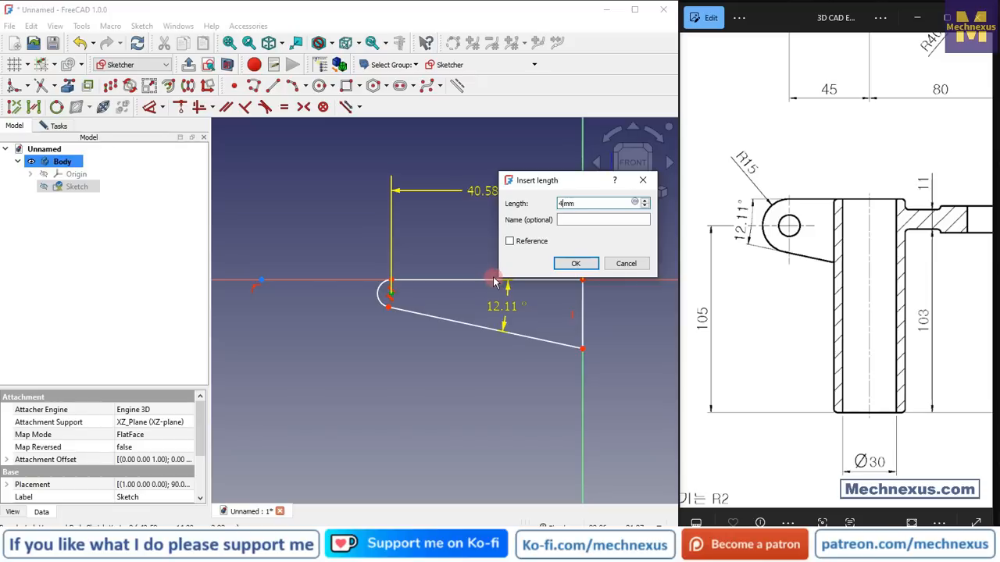
type("45")
key("Return")
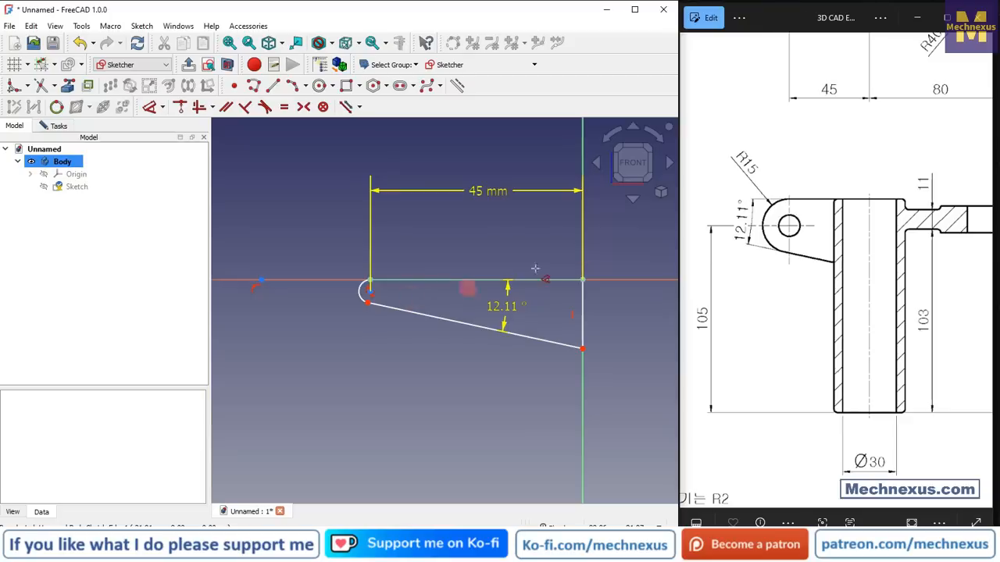
Constrain the rounded end's arc to a radius of 15 mm.
left_click(364, 292)
left_click(299, 309)
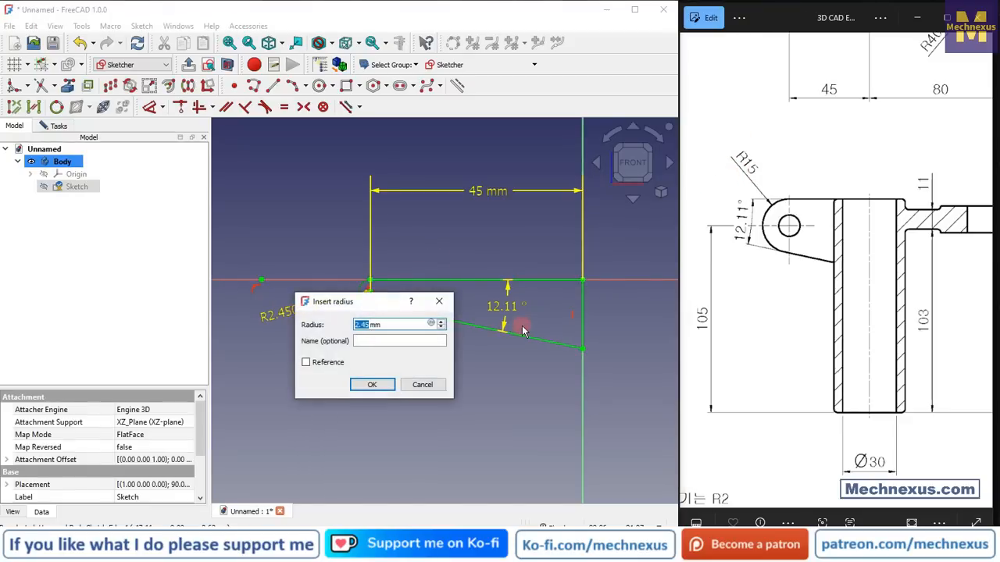
key("Return")
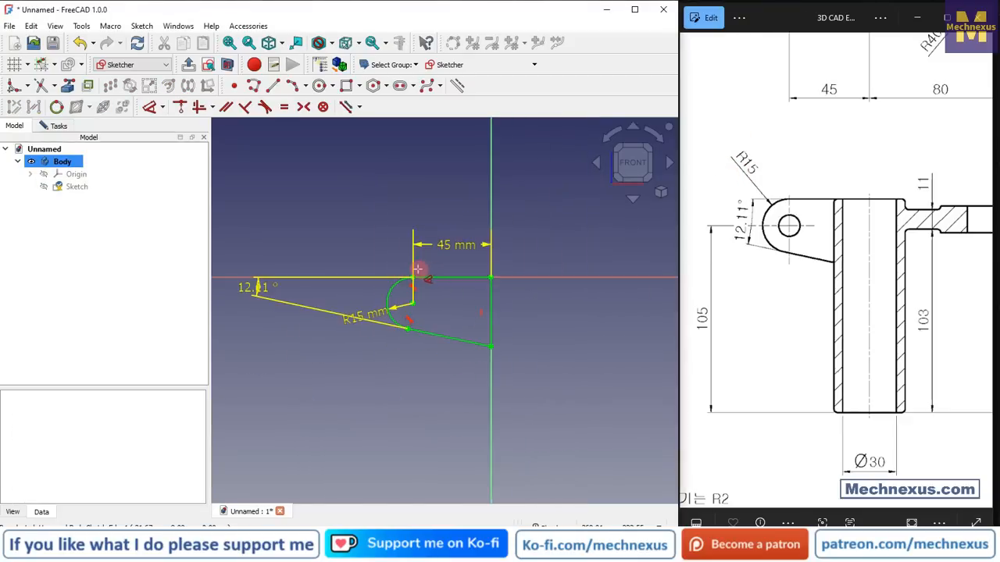
Reposition the angle dimension inside the profile and the radius dimension outside it, and close the sketch.
left_click_drag(261, 293, 448, 293)
left_click_drag(361, 317, 337, 330)
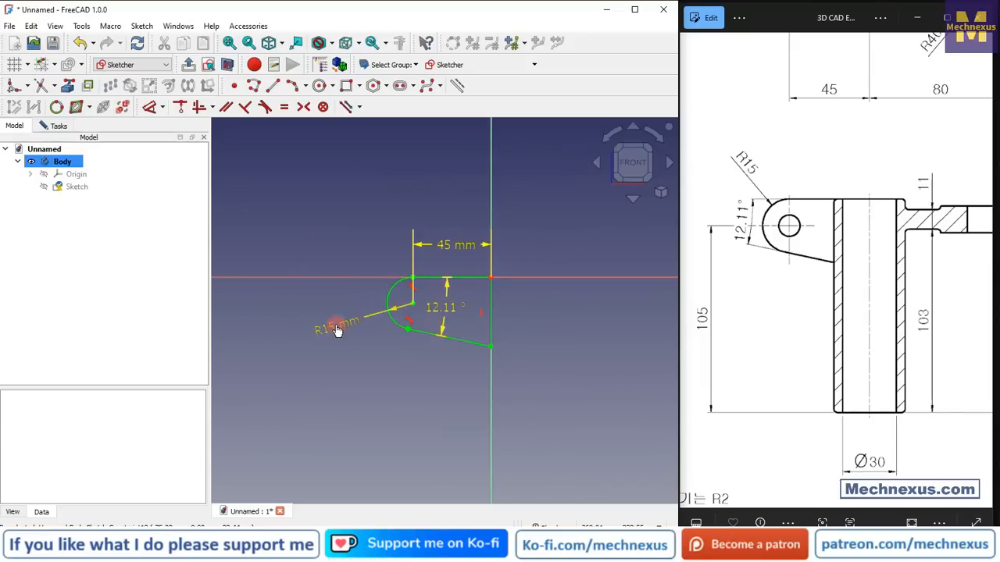
scroll(508, 332, "down", 2)
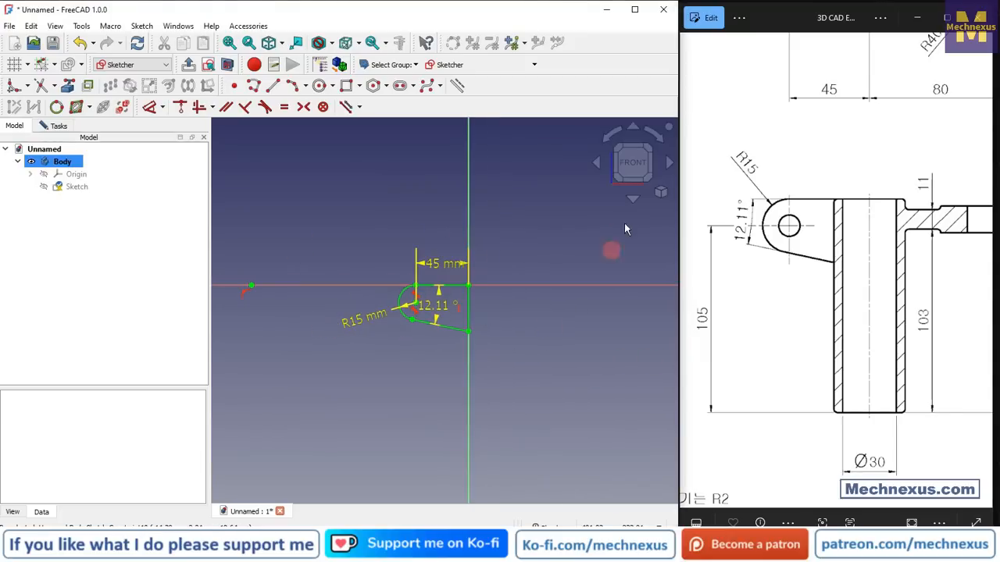
left_click(55, 126)
left_click(96, 161)
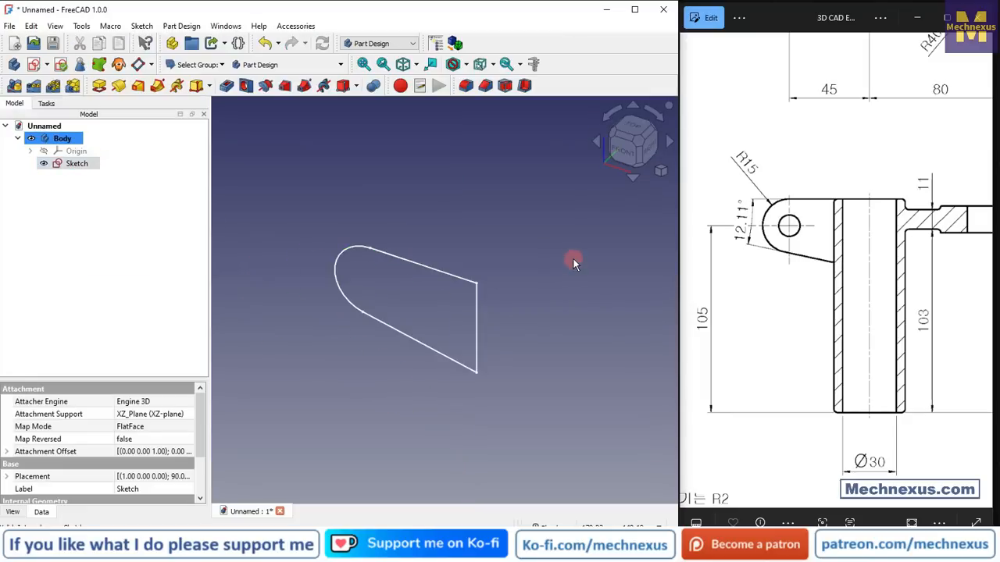
Check the arm width in the drawing's top view and pad the profile sketch 40 mm, symmetric to its plane.
left_click(572, 257)
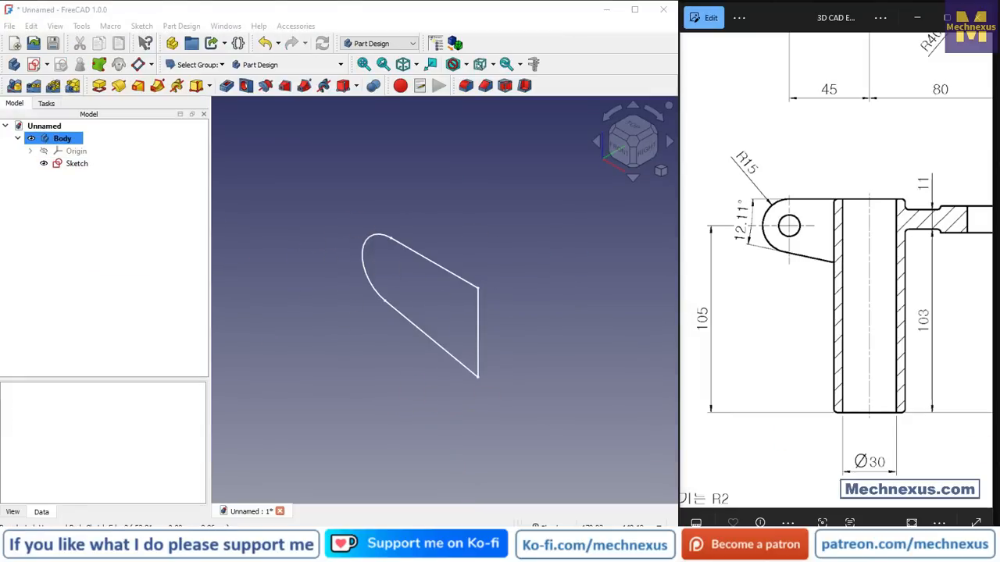
double_click(787, 261)
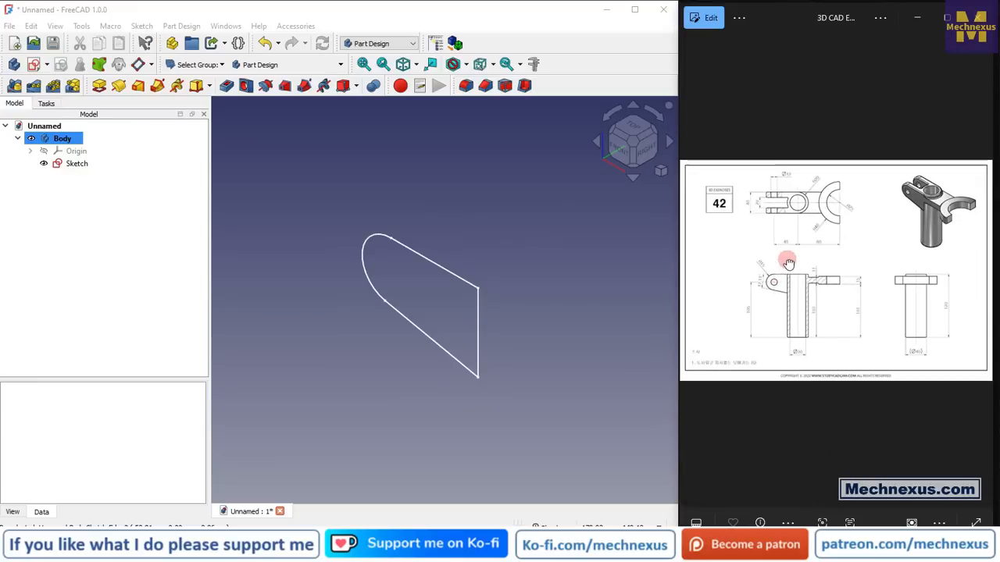
double_click(770, 196)
double_click(747, 169)
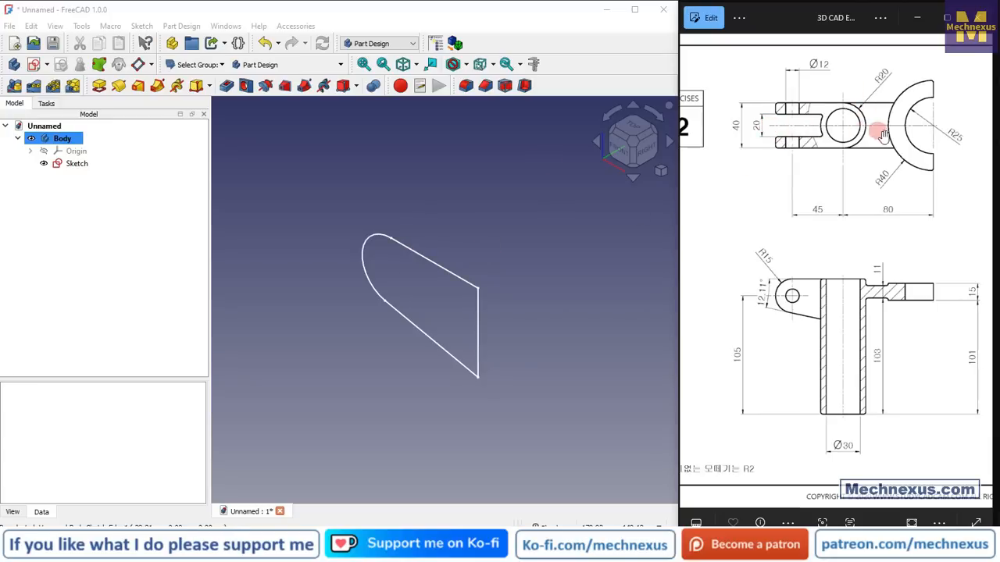
left_click(72, 165)
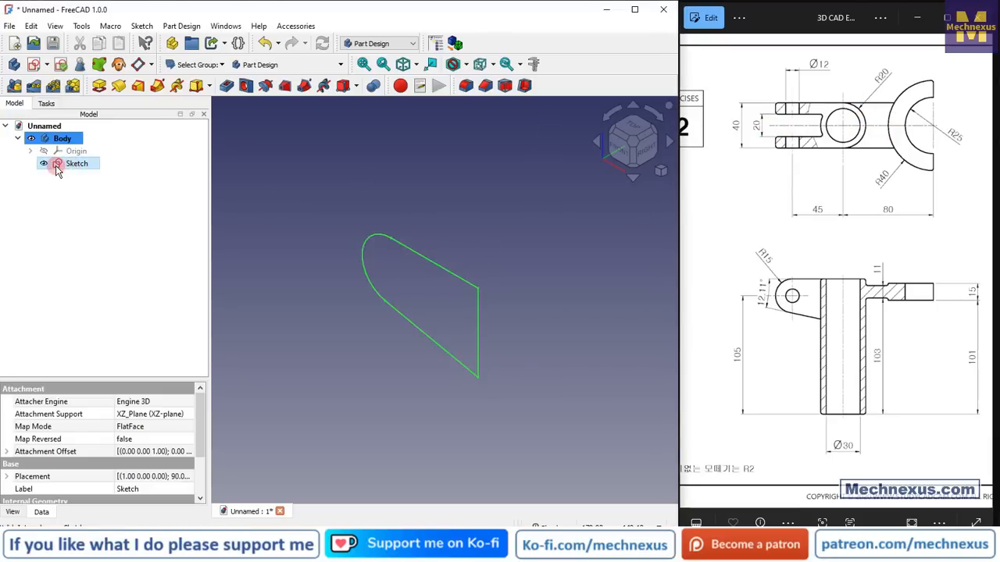
left_click(99, 85)
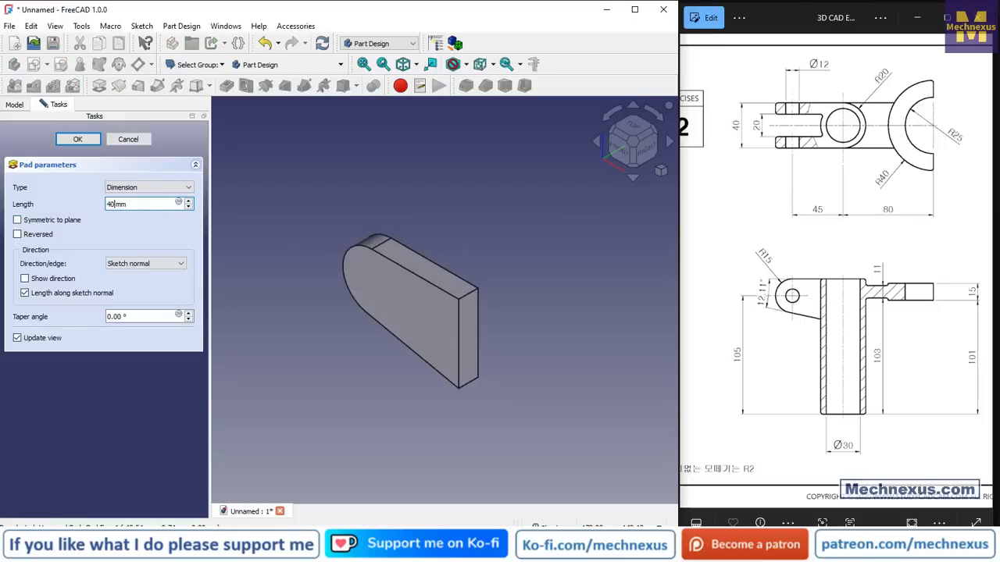
left_click(17, 221)
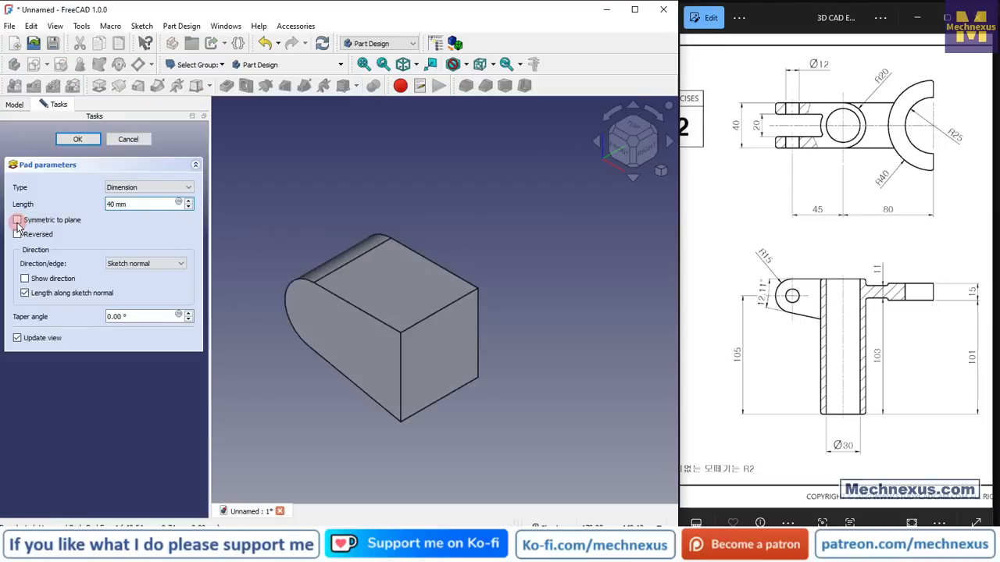
left_click(88, 139)
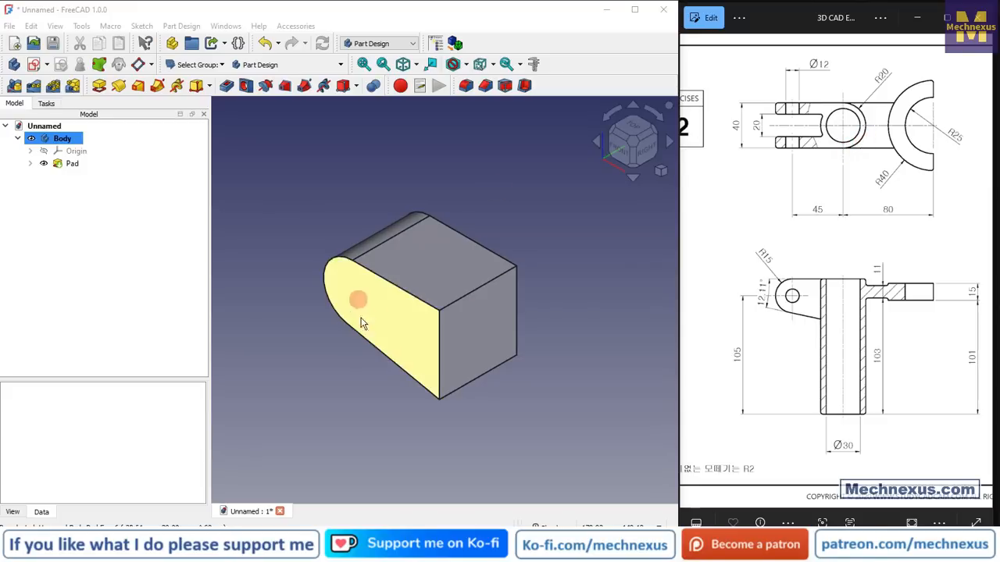
Start a new sketch on the pad's flat upper face, oriented in top view with the rounded end to the left.
left_click(450, 254)
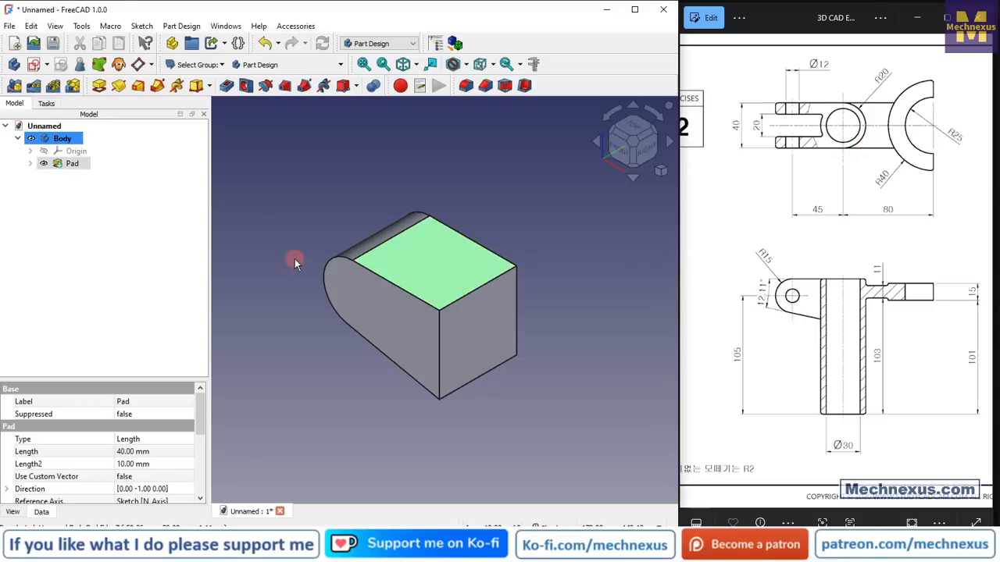
left_click(34, 64)
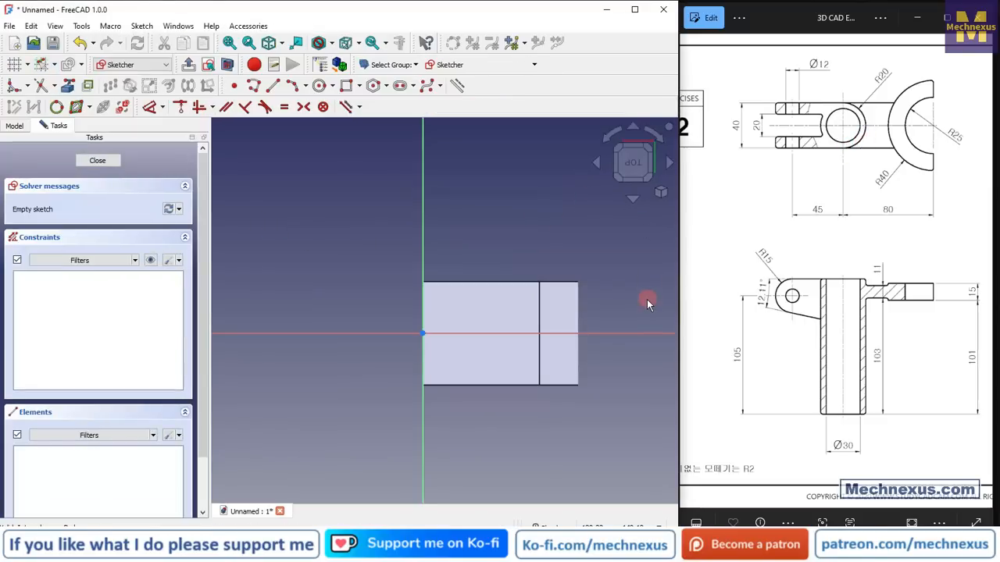
key("0")
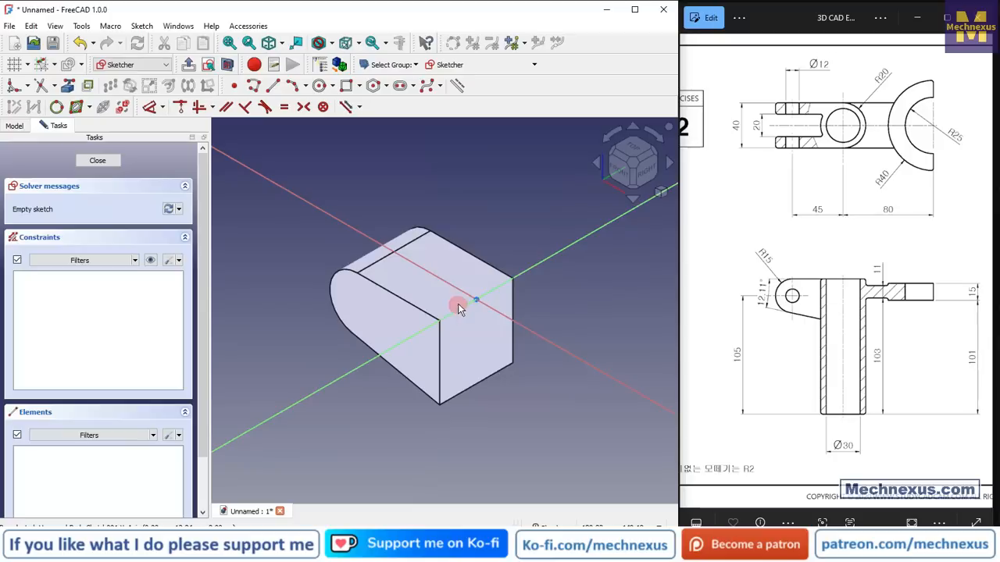
left_click(631, 148)
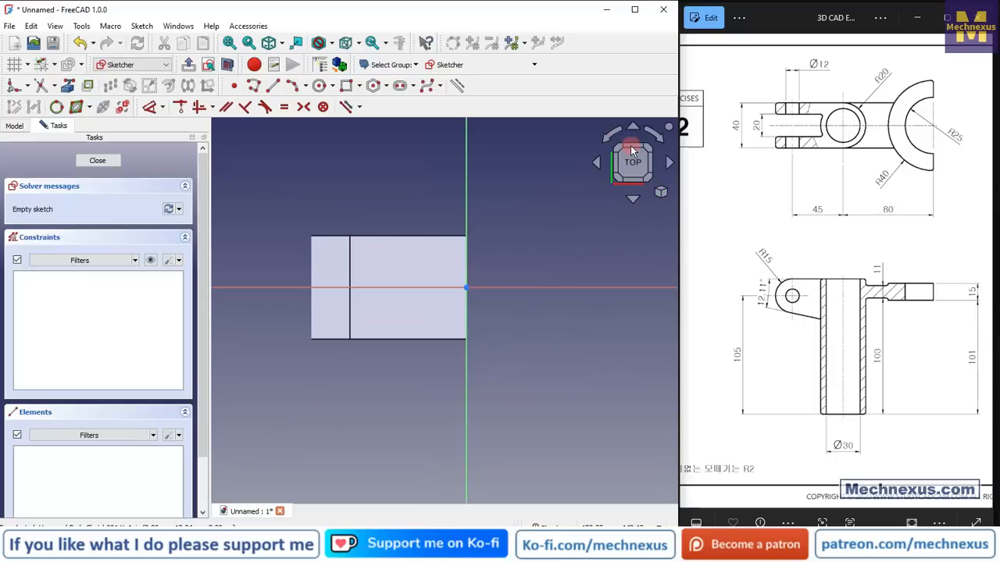
Draw a circle about 39 mm in diameter centred on the sketch origin at the end of the arm.
left_click(319, 85)
left_click(466, 287)
left_click(496, 245)
right_click(522, 312)
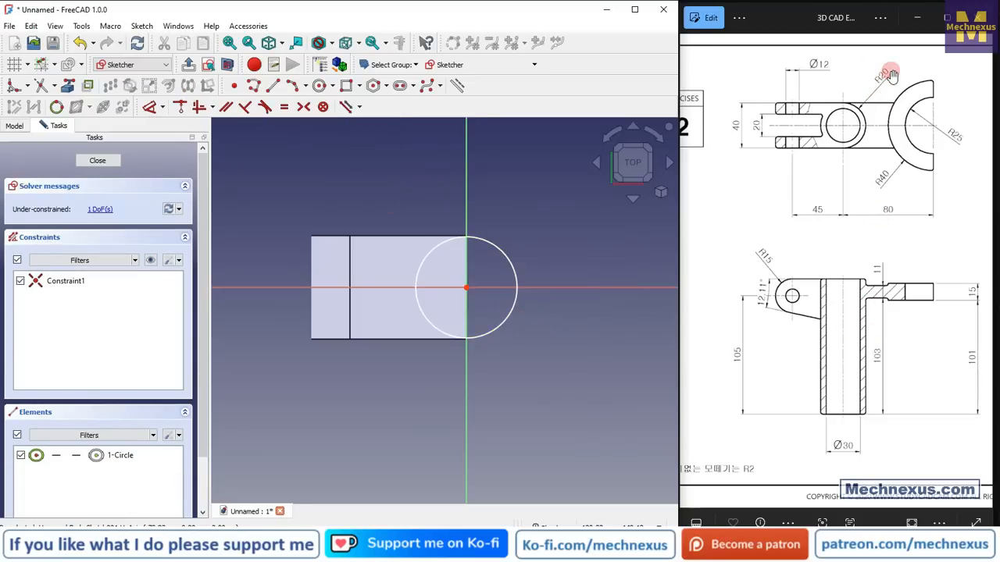
Constrain the circle's diameter to 40 mm and close the sketch.
left_click(152, 109)
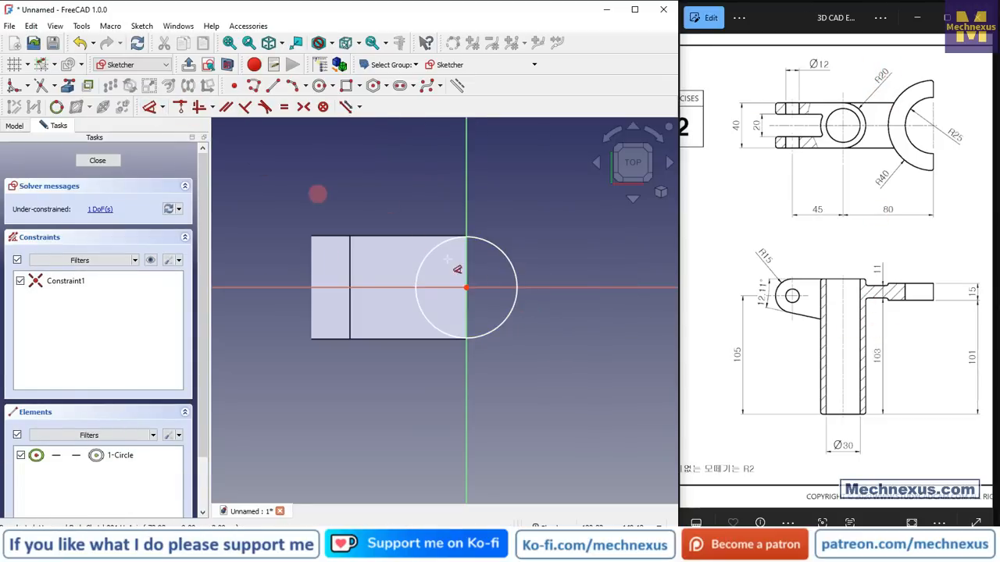
left_click(500, 250)
type("40")
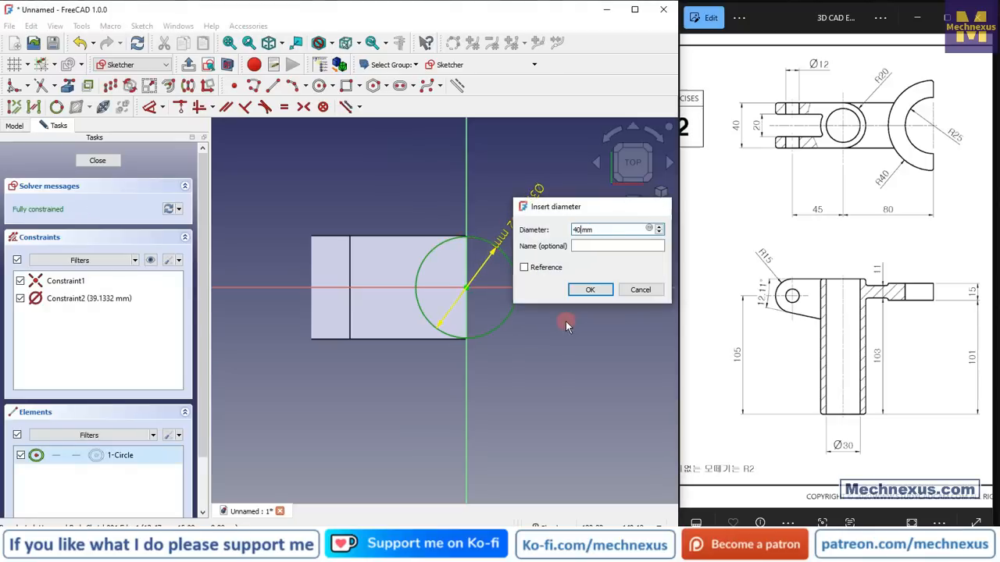
key("Return")
left_click(97, 160)
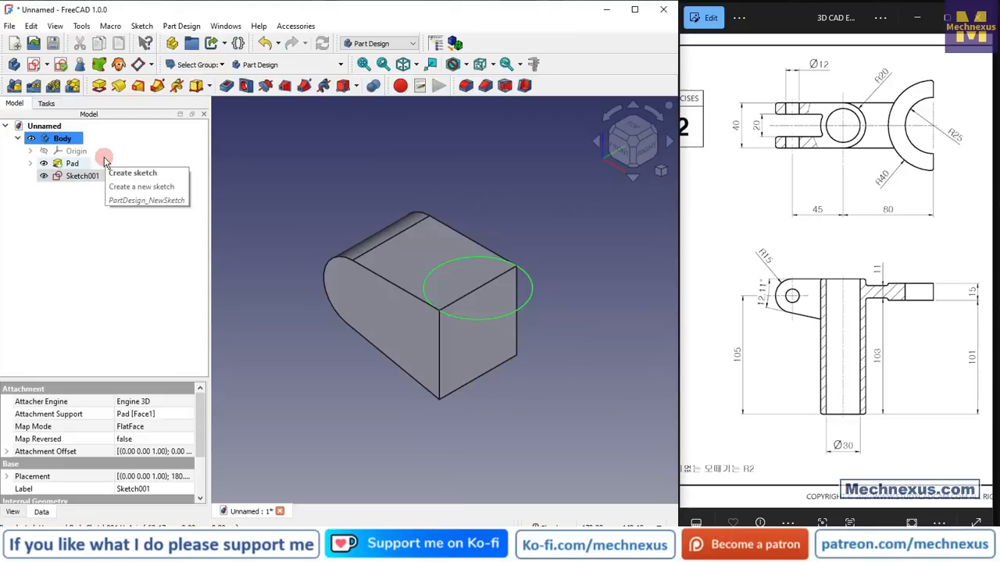
Pocket the circle sketch through all of the arm to cut a semicircular recess in its flat end.
left_click(501, 175)
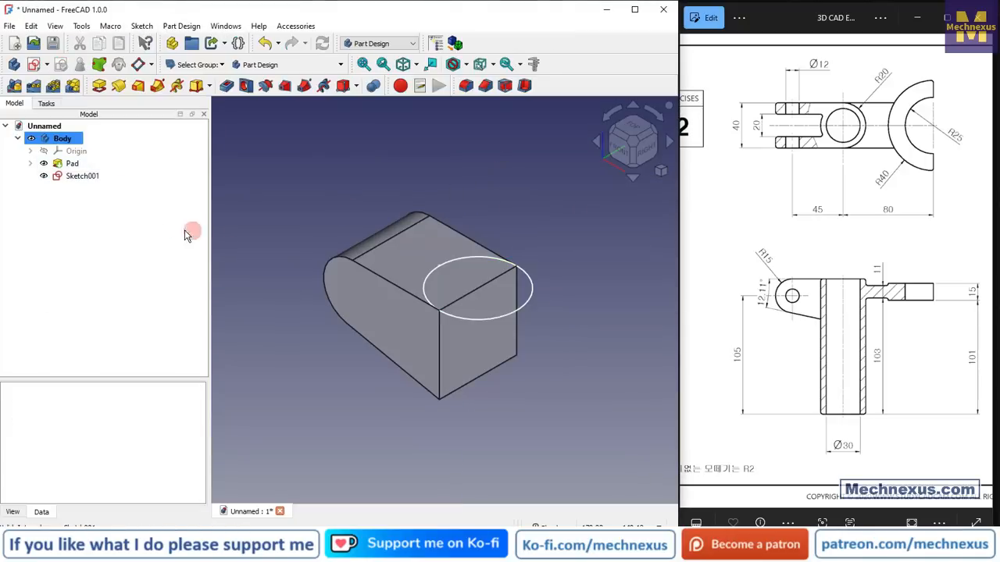
left_click(82, 176)
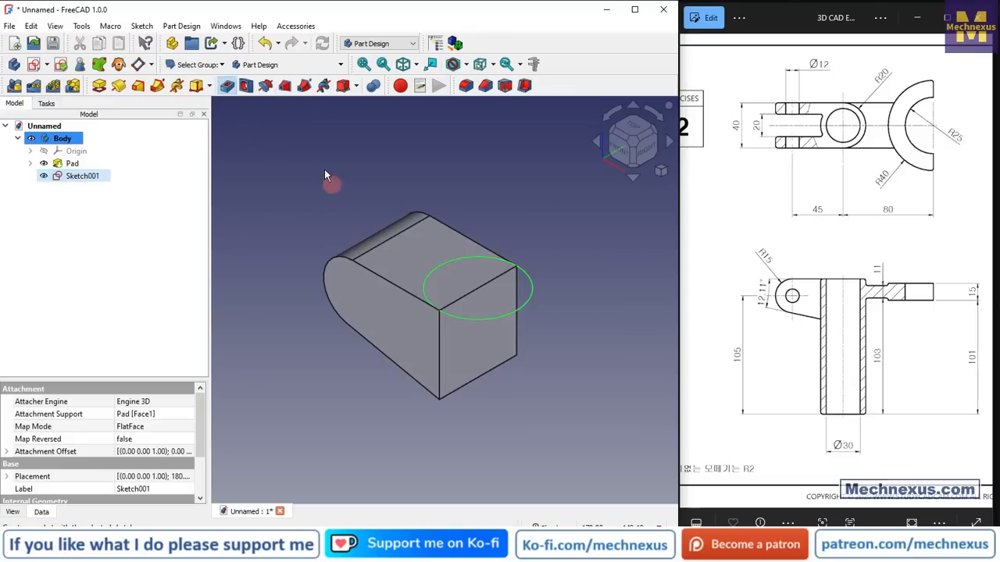
left_click(155, 188)
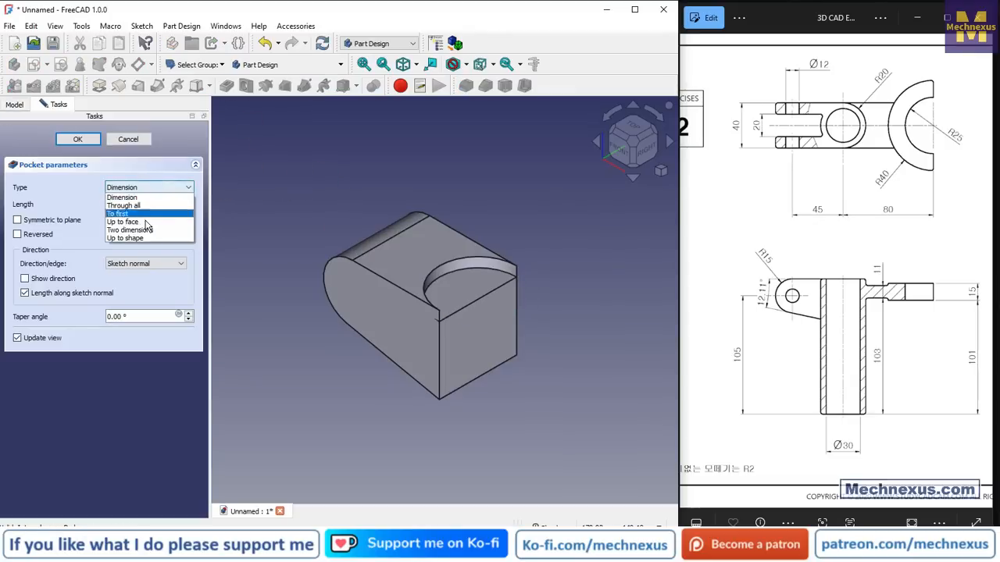
left_click(125, 205)
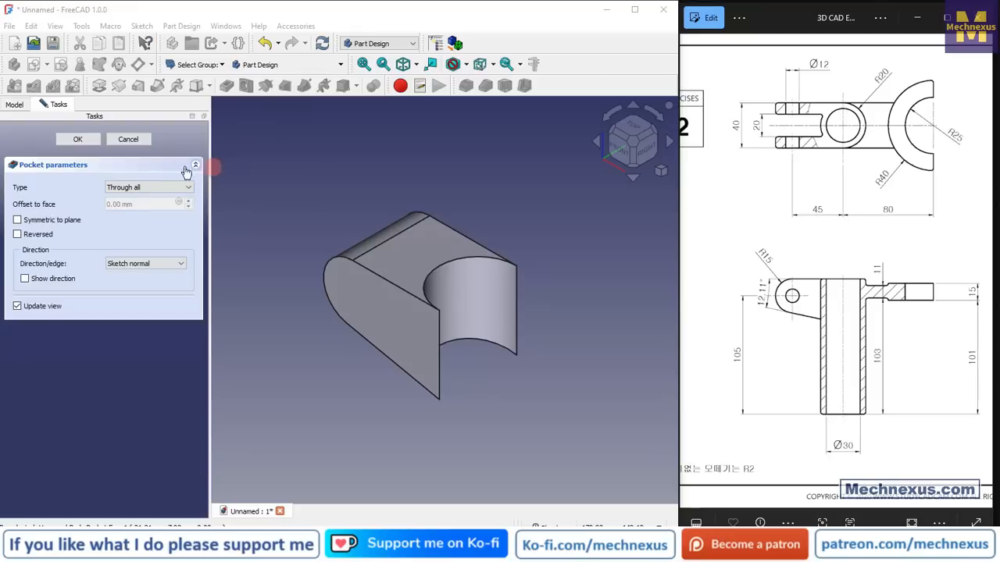
left_click(391, 164)
key("Return")
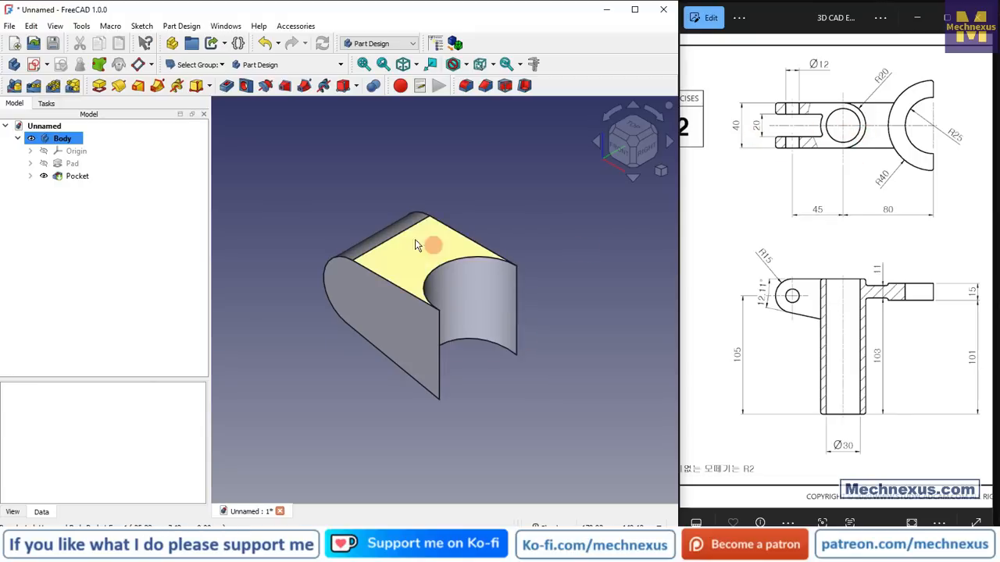
Start a new sketch on the arm's flat upper face, with a shaded model display and in top view with the recess to the right.
scroll(540, 372, "down", 3)
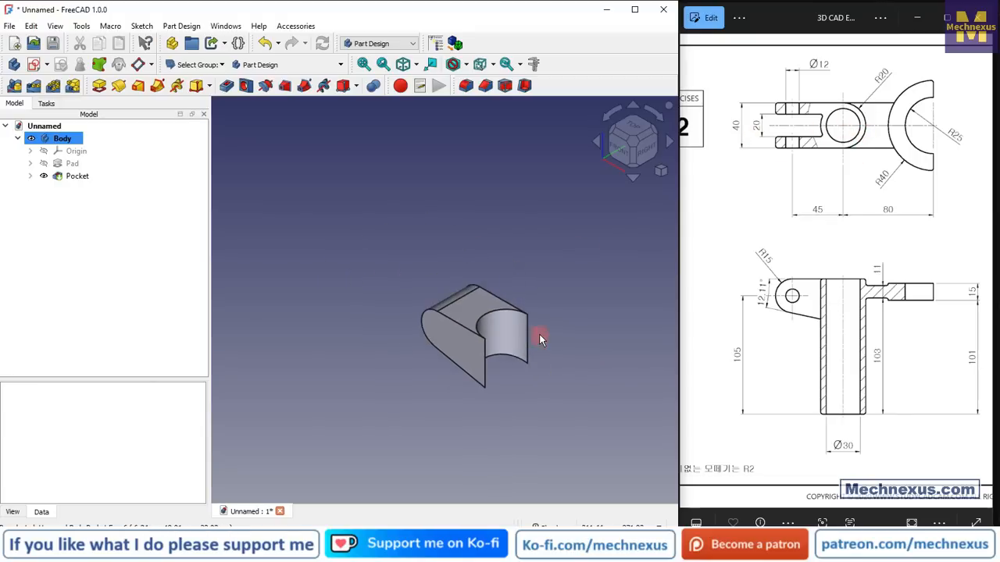
scroll(547, 324, "up", 3)
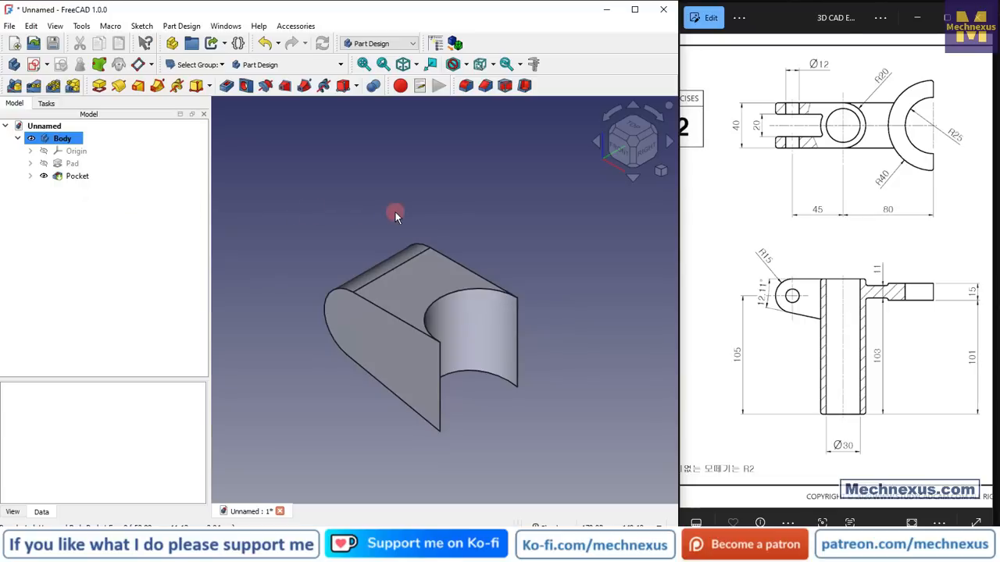
scroll(354, 203, "down", 1)
scroll(342, 217, "up", 1)
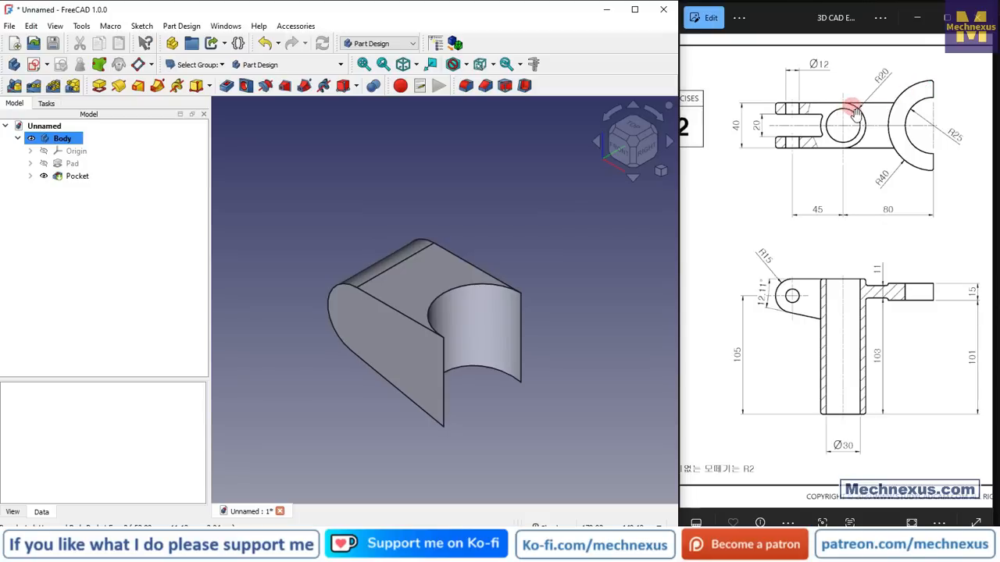
left_click(405, 295)
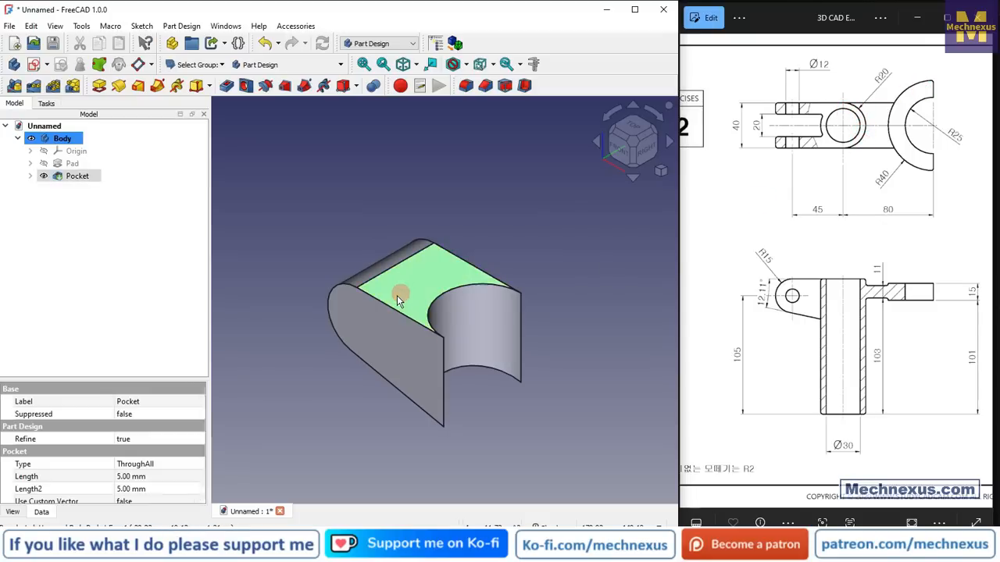
left_click(33, 64)
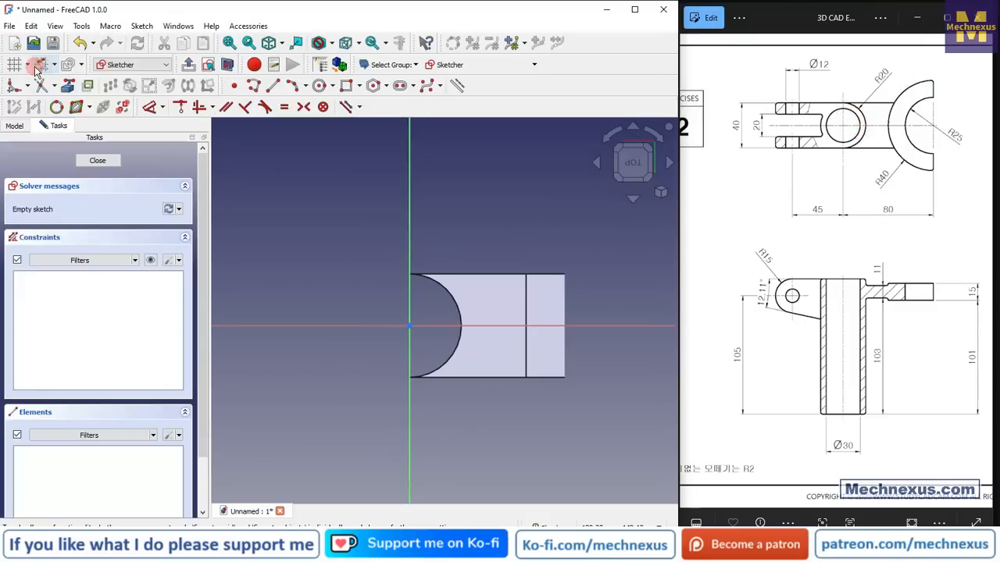
key("0")
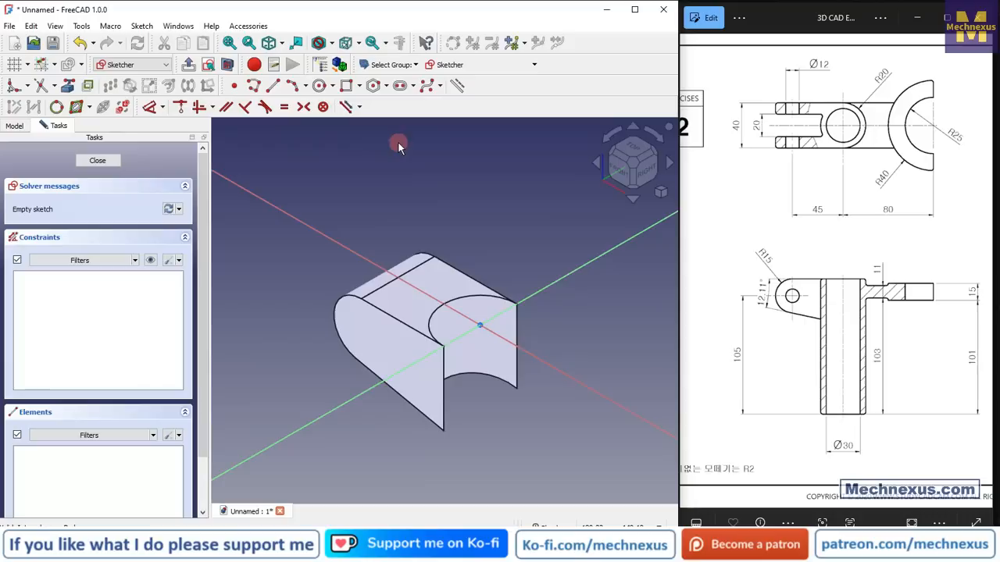
left_click(331, 42)
left_click(345, 144)
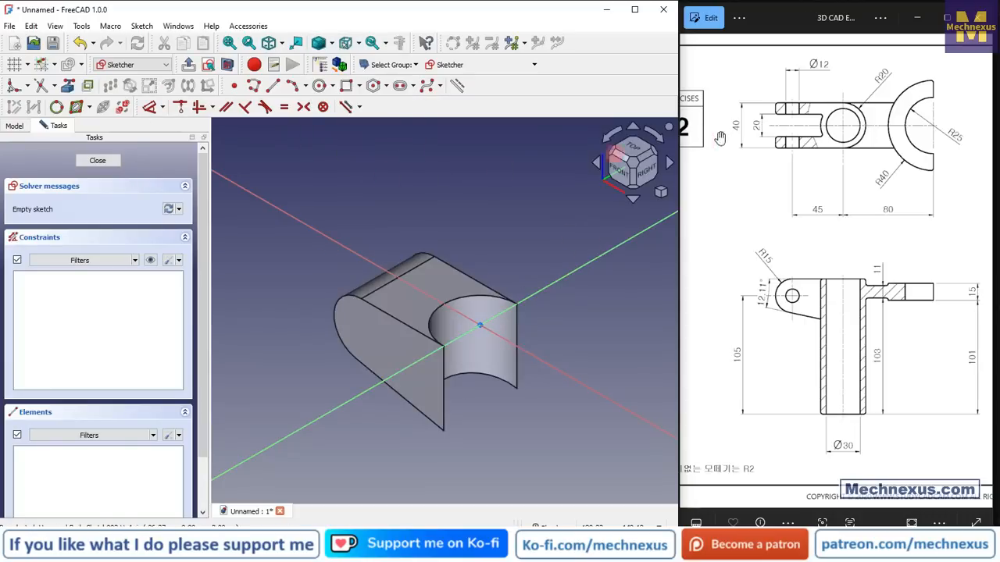
left_click(631, 147)
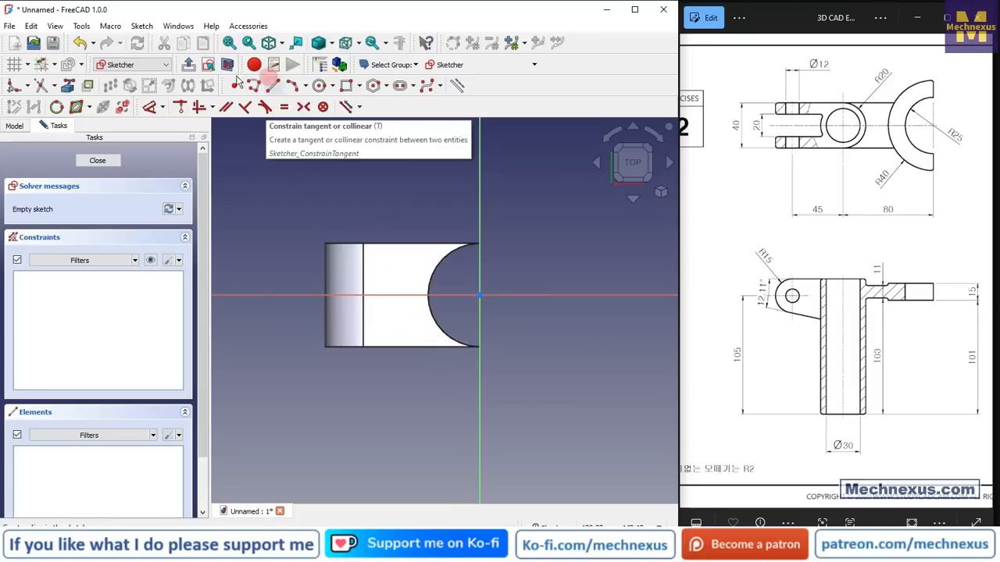
Reference the recess's arc edge as external geometry and draw a circle centred on the origin that is tangent to it.
left_click(448, 261)
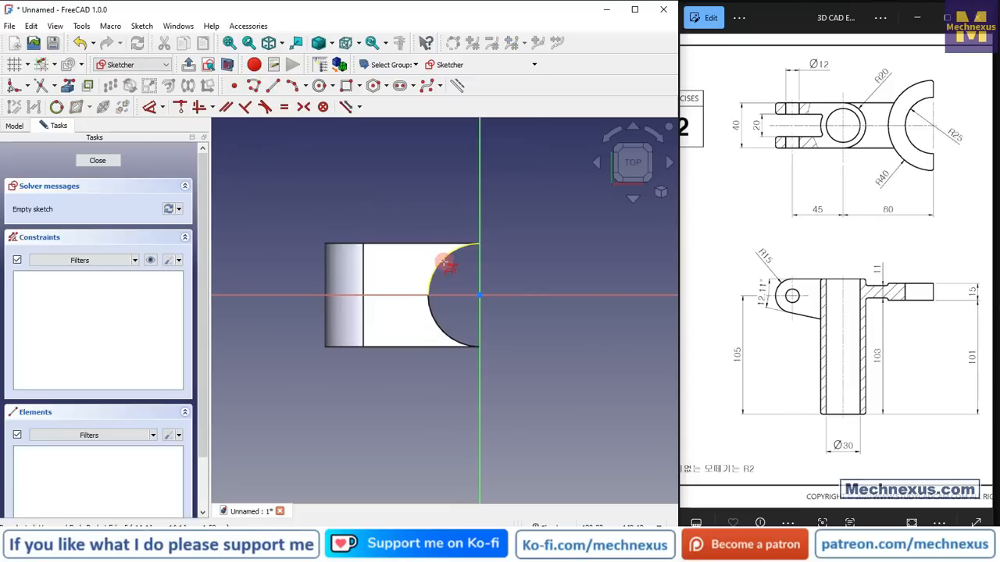
scroll(480, 261, "up", 1)
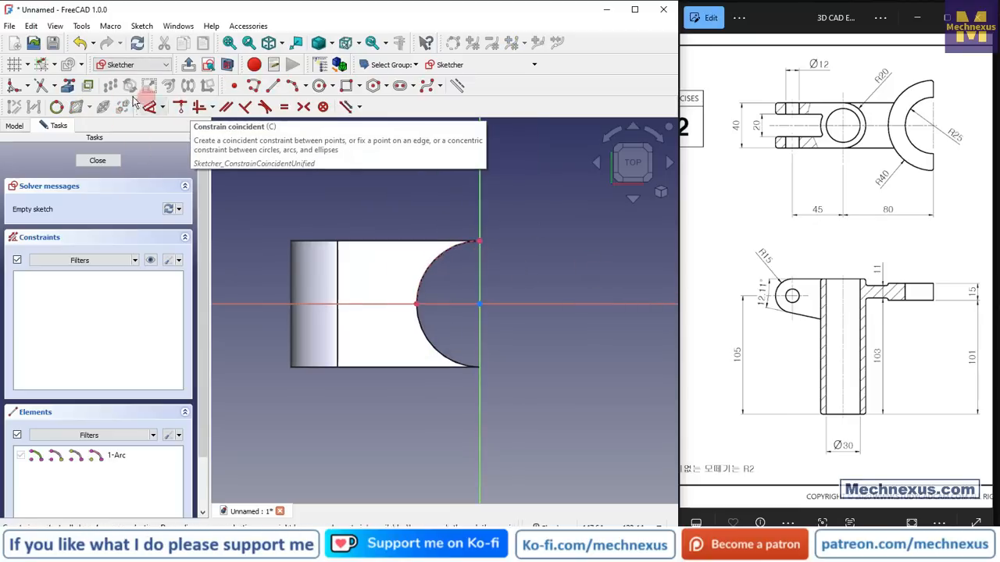
left_click(320, 86)
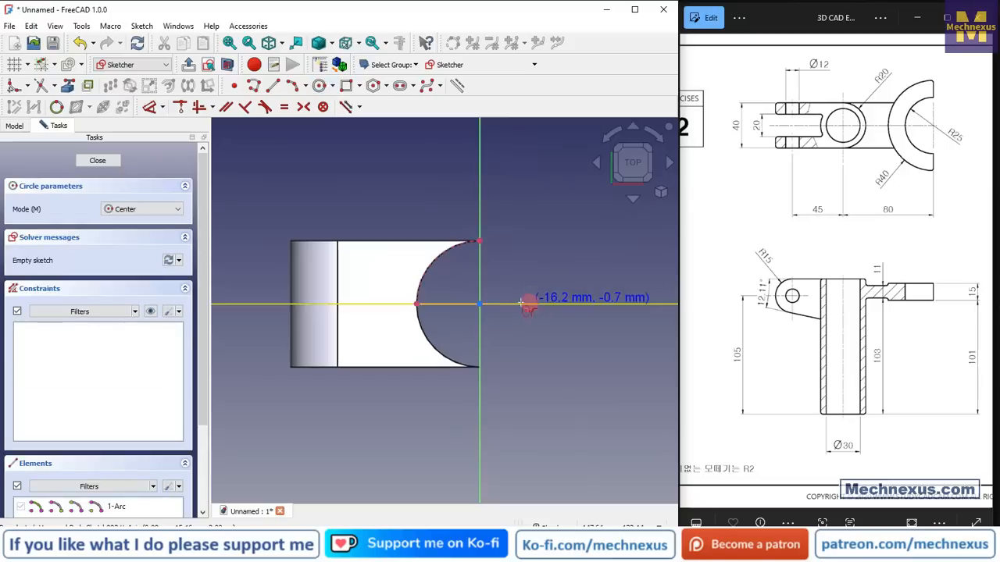
left_click(480, 304)
left_click(478, 239)
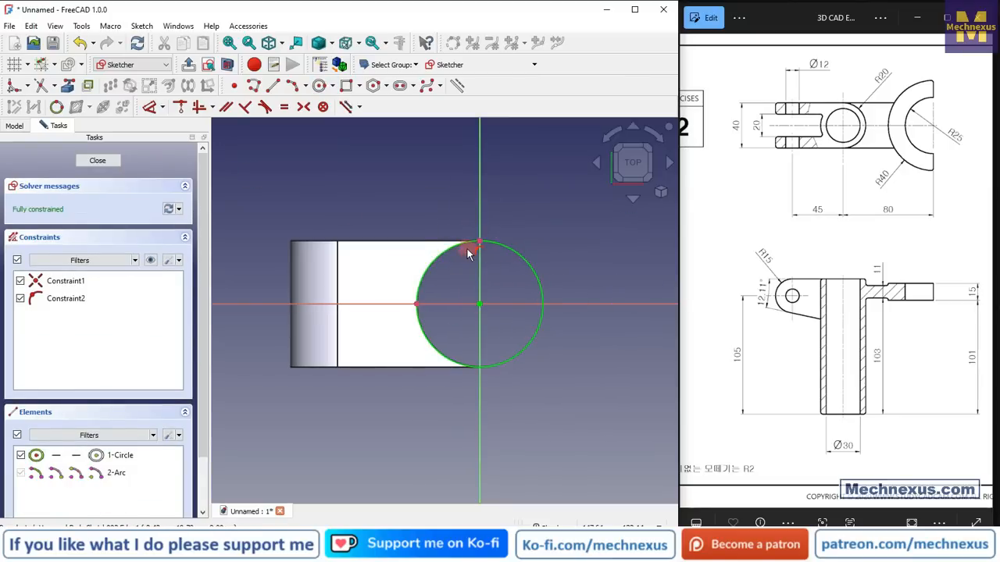
Add a concentric inner circle at the origin with a diameter of 30 mm and close the sketch.
left_click(320, 86)
left_click(481, 305)
left_click(503, 339)
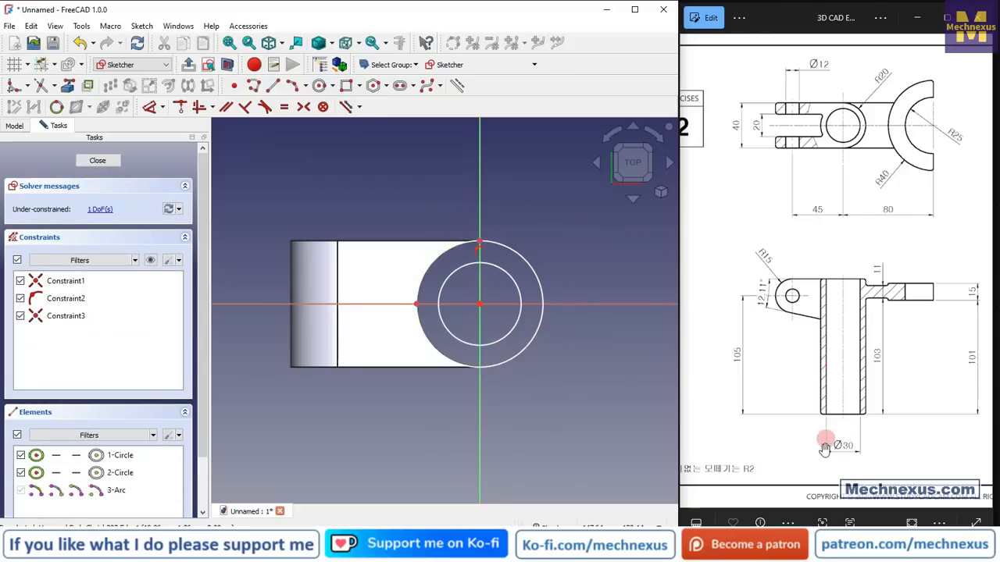
left_click(180, 107)
left_click(514, 278)
left_click(590, 219)
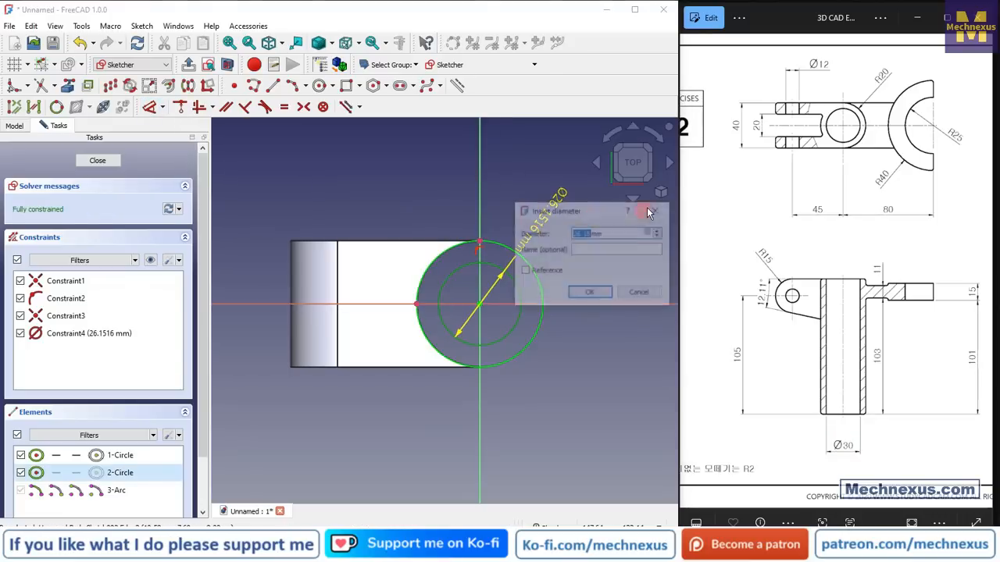
type("30")
key("Return")
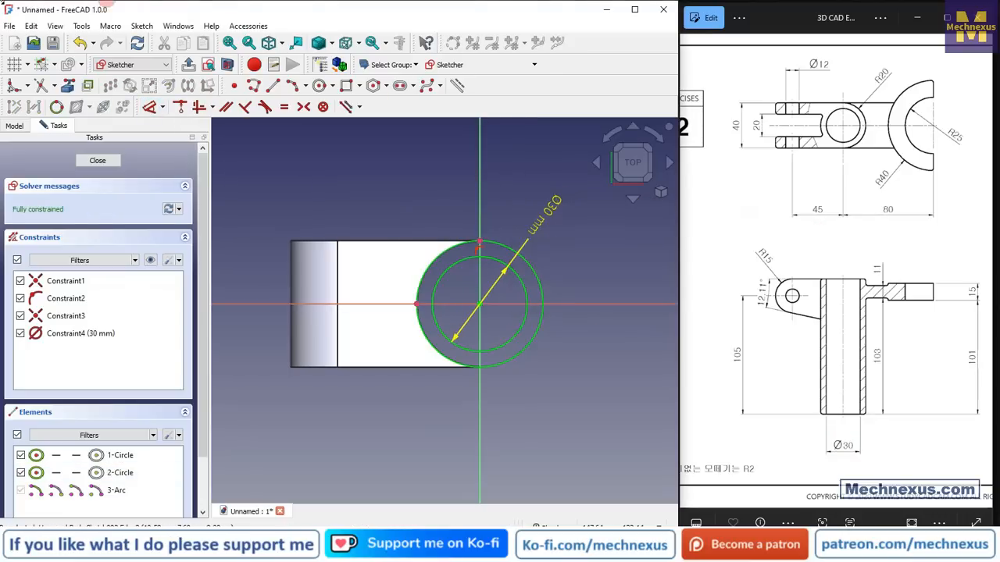
left_click(97, 162)
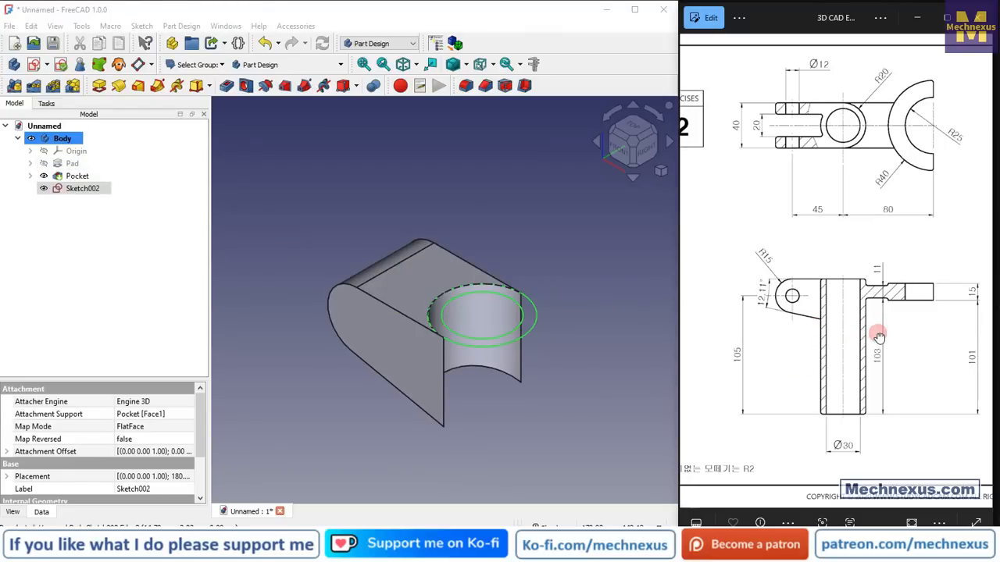
Check the cylinder's overall height in the drawing and pad the two-circle sketch 120 mm in the reversed direction.
mouse_move(879, 336)
left_mouse_down()
mouse_move(760, 363)
mouse_move(709, 349)
mouse_move(752, 276)
mouse_move(825, 294)
mouse_move(901, 337)
mouse_move(703, 343)
left_mouse_up()
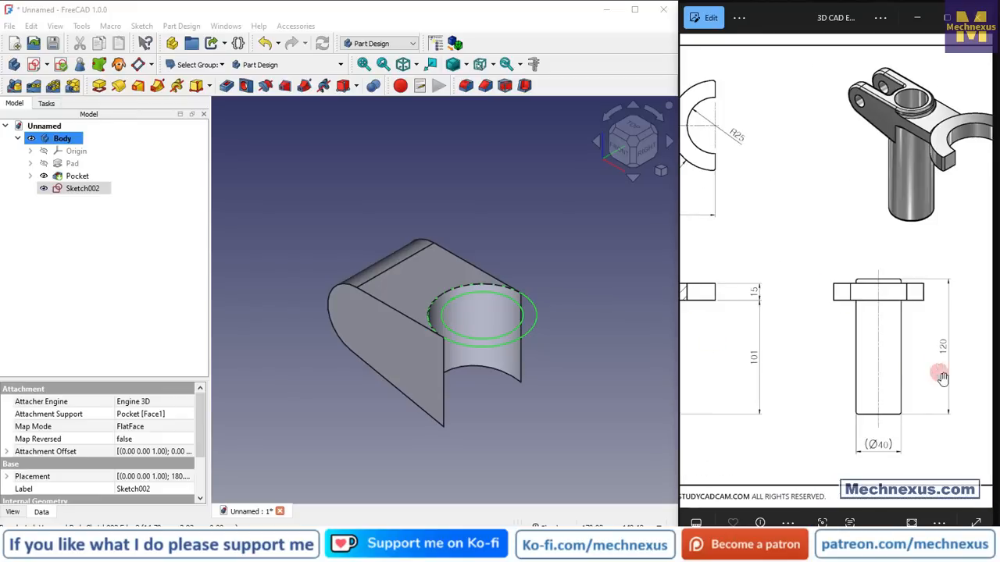
left_click_drag(940, 356, 874, 365)
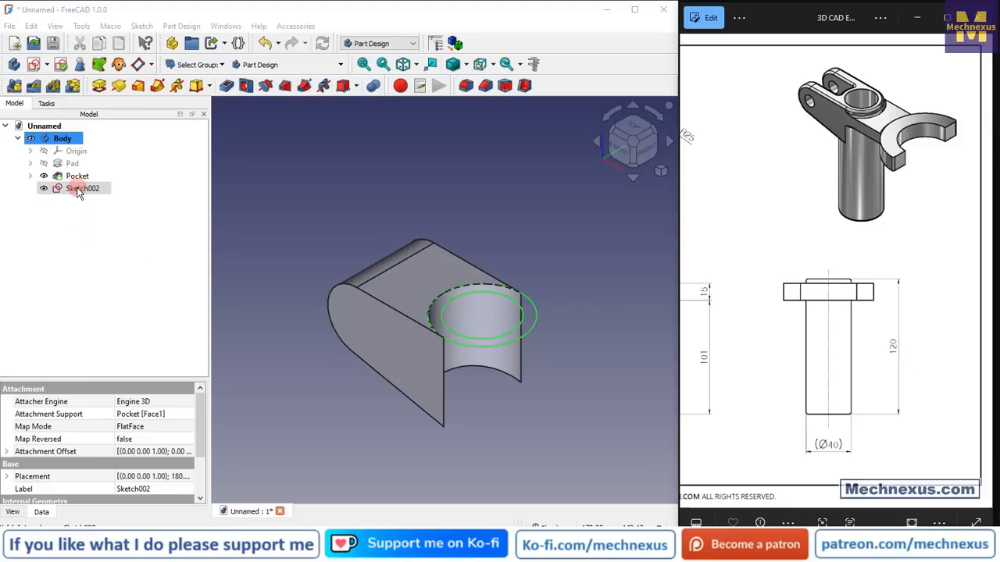
left_click(97, 87)
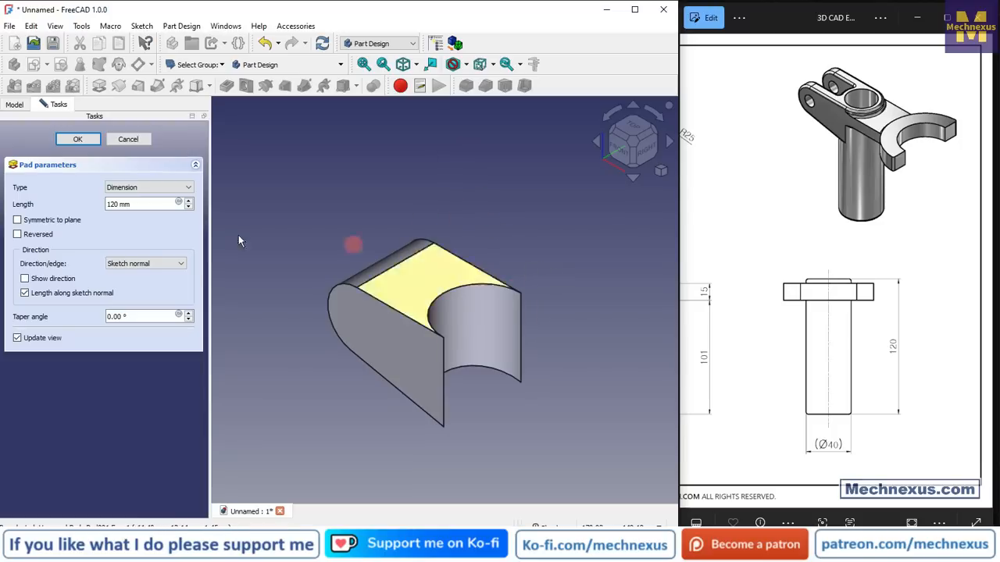
left_click(18, 235)
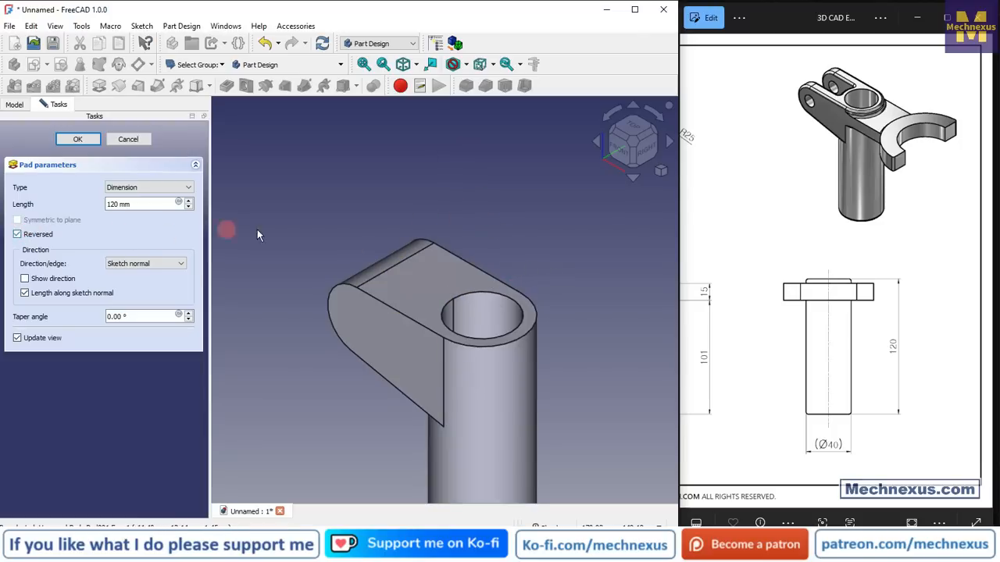
scroll(385, 184, "down", 3)
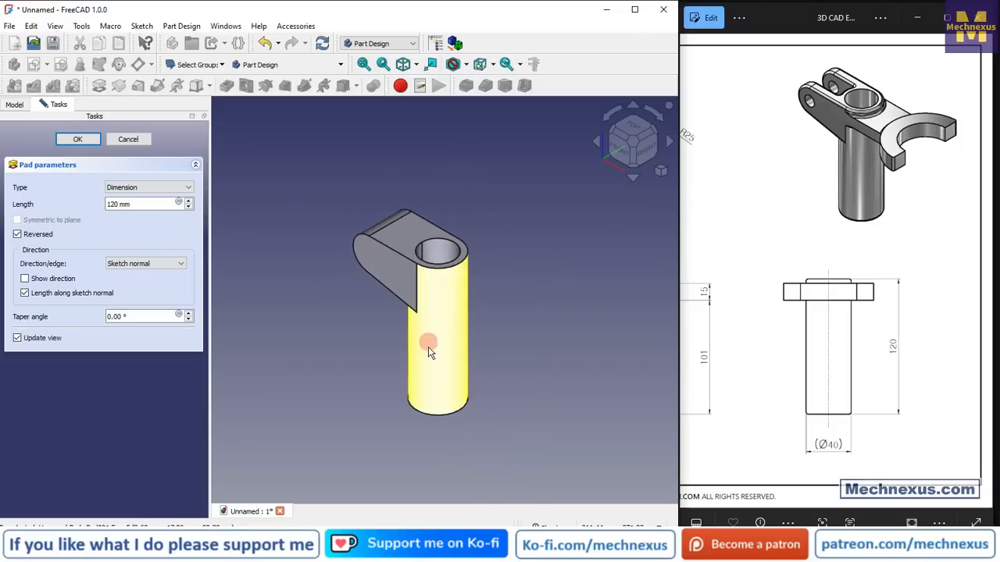
left_click(76, 139)
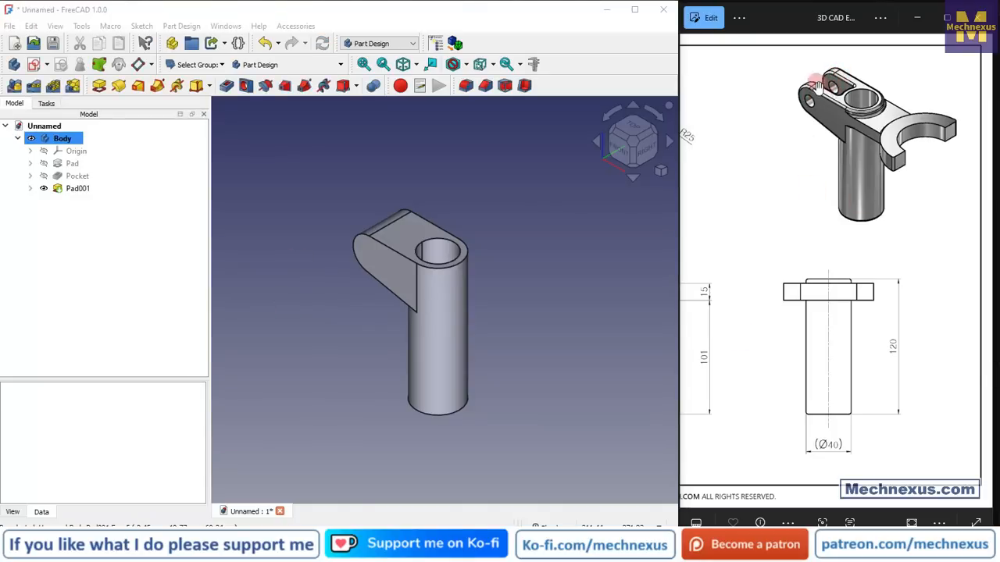
Bring the drawing's top view back into sight and start a sketch on the padded body's upper face, in top view with the arm to the left.
left_click_drag(776, 212, 945, 225)
left_click_drag(791, 211, 882, 217)
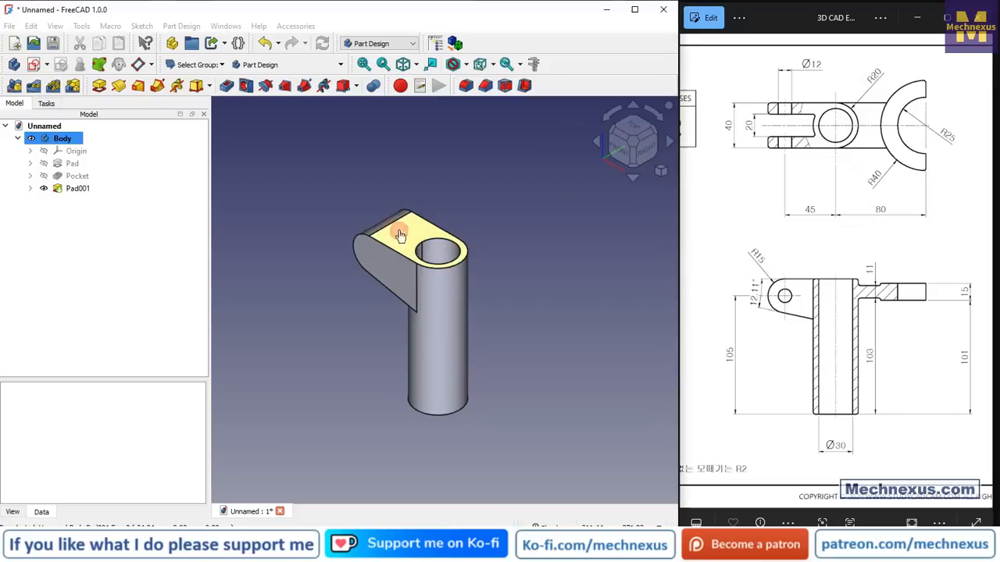
left_click(365, 237)
left_click(34, 64)
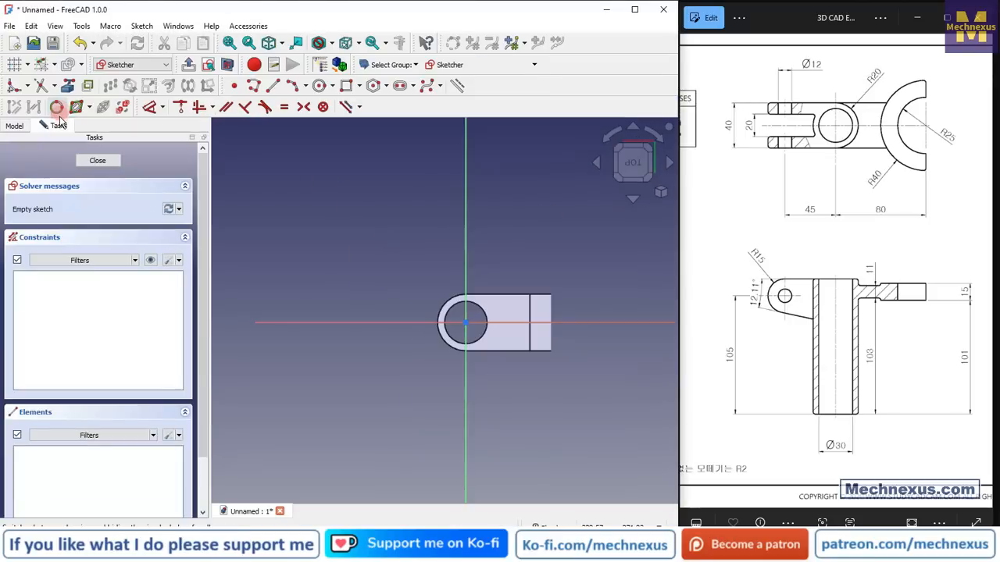
scroll(474, 328, "up", 3)
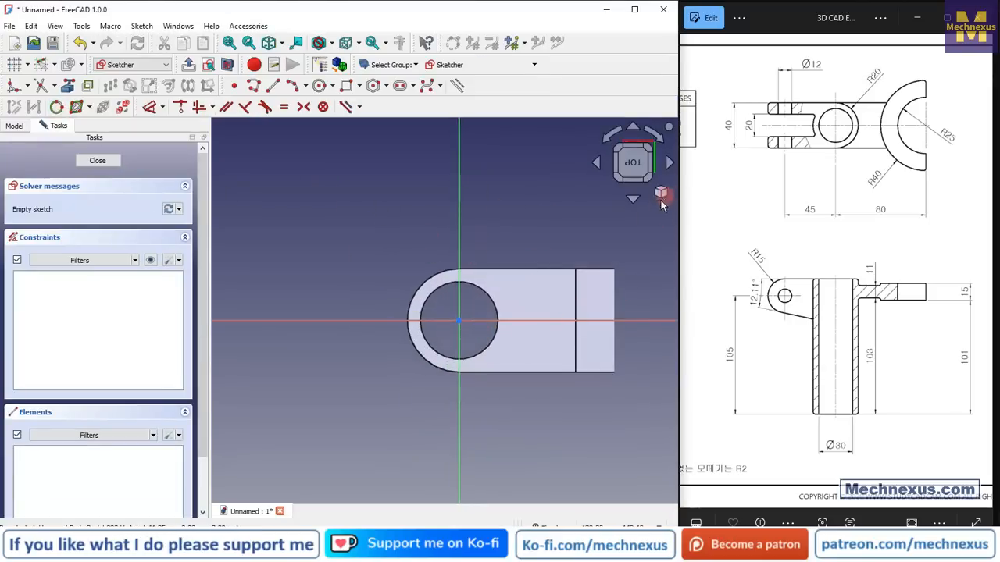
key("0")
mouse_move(370, 243)
middle_mouse_down()
mouse_move(506, 277)
mouse_move(430, 313)
middle_mouse_up()
left_click(634, 161)
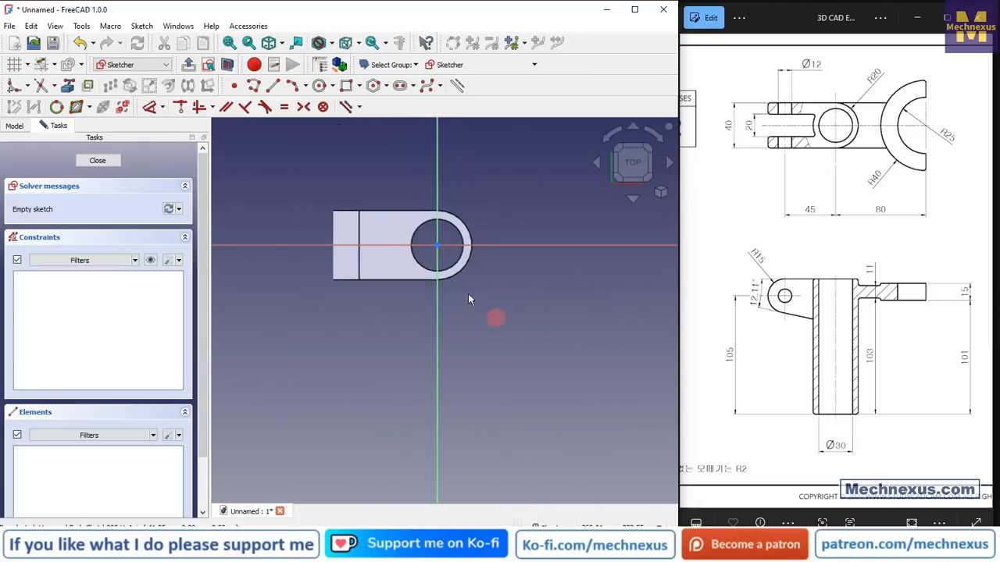
Reference the outer arc edge as external geometry and draw an origin-centred circle tangent to it, converted to construction geometry.
scroll(366, 239, "up", 2)
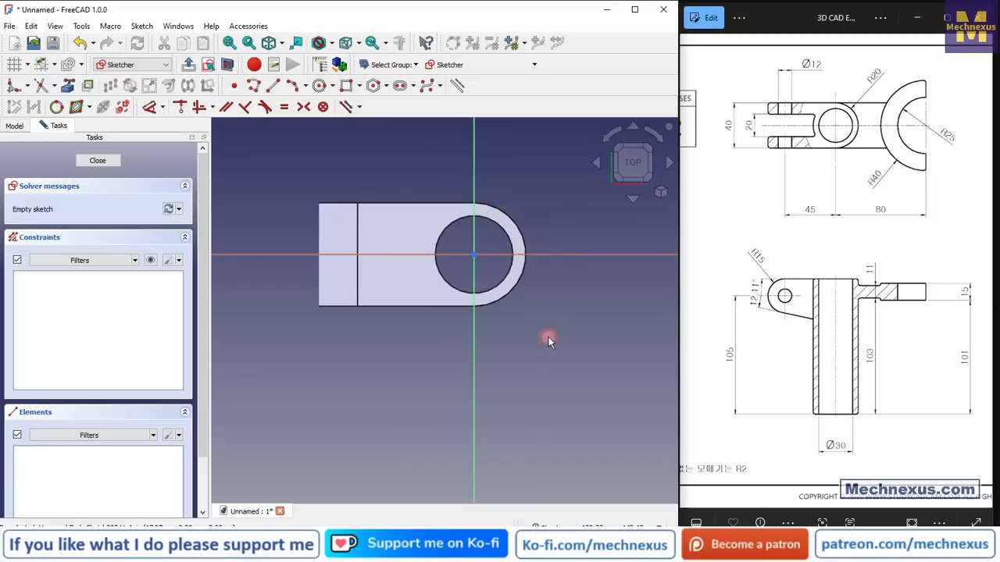
left_click(70, 86)
left_click(511, 224)
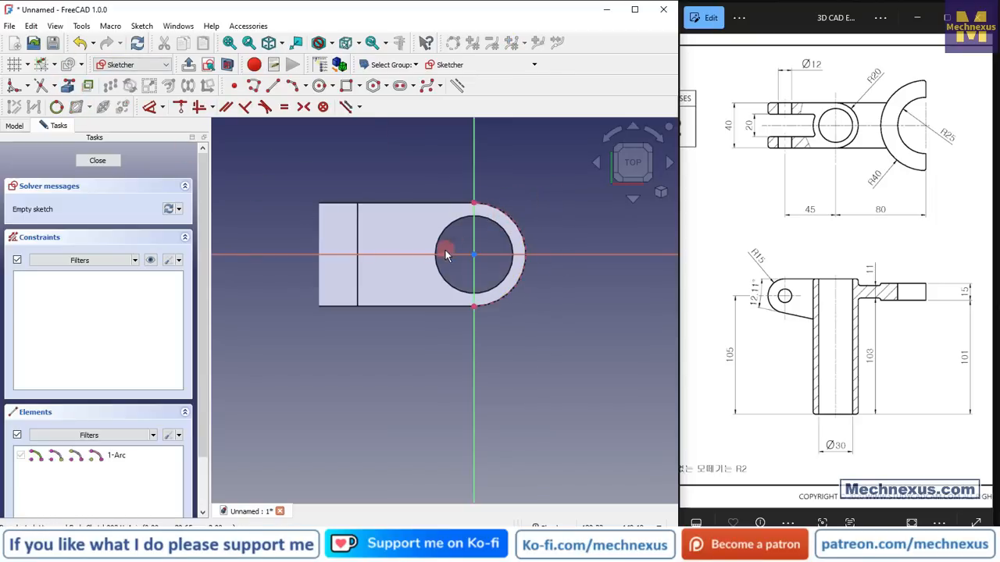
left_click(319, 85)
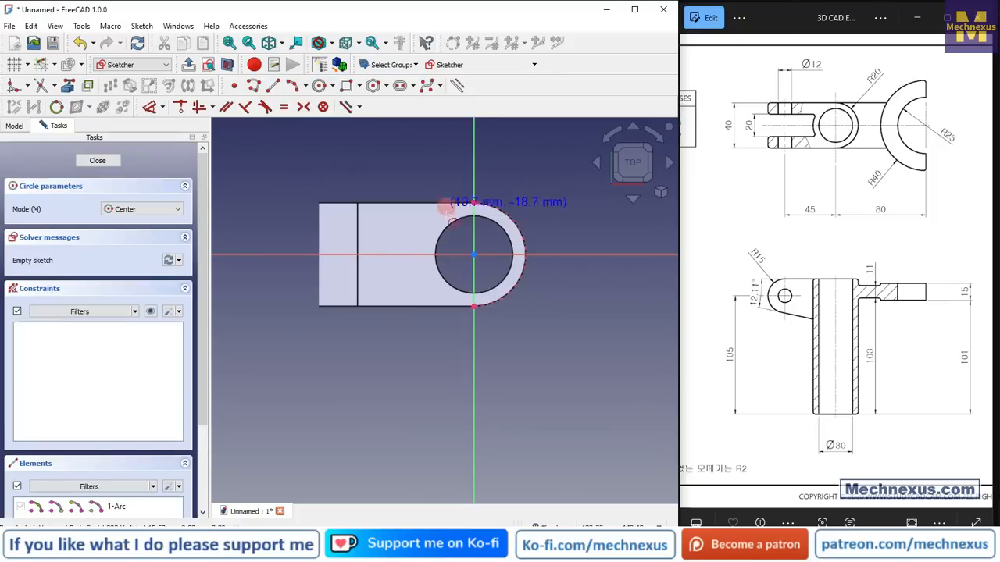
left_click(474, 254)
left_click(474, 204)
right_click(527, 196)
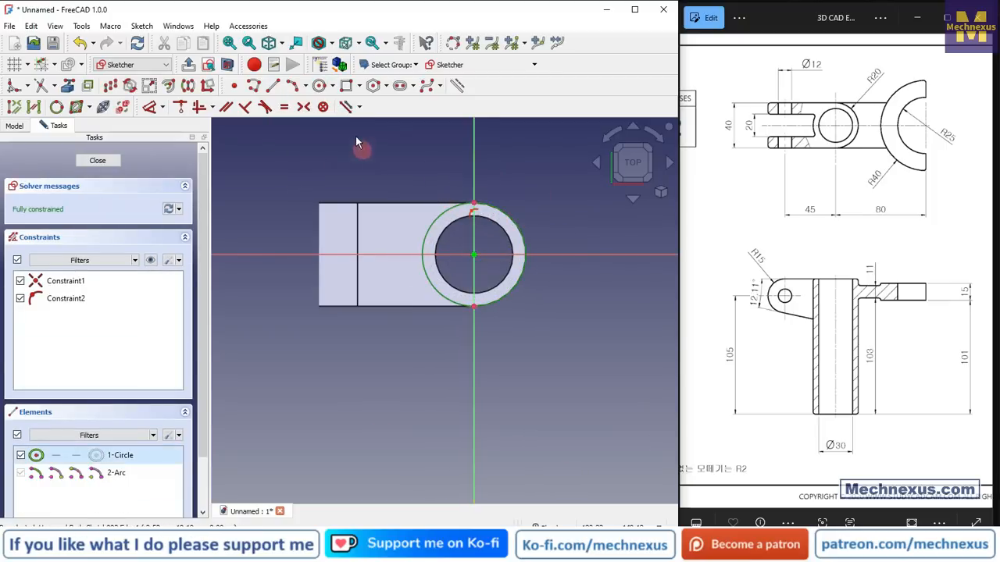
left_click(456, 86)
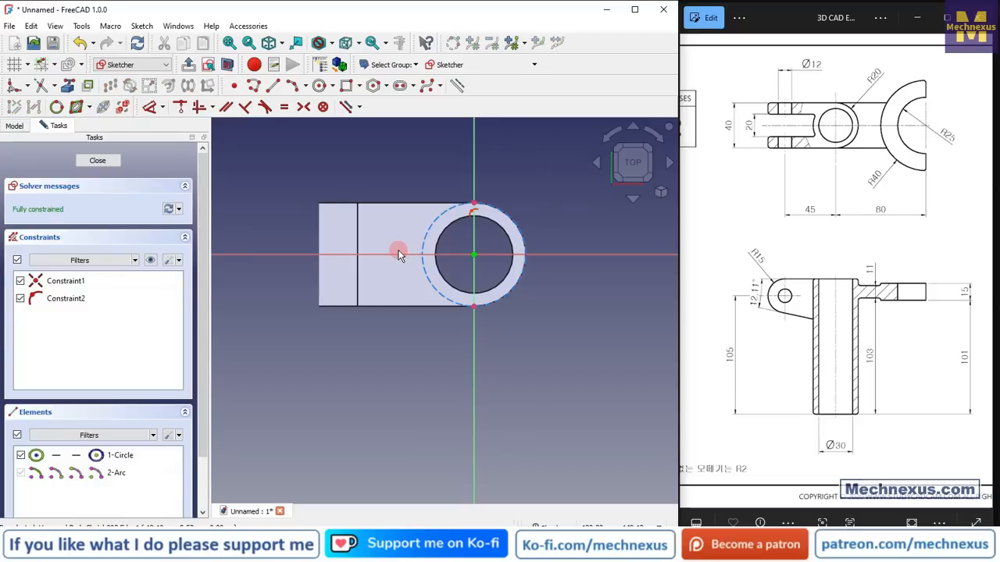
Draw a three-point arc on the clevis side of the construction circle, with both ends on that circle across the horizontal axis.
scroll(398, 250, "up", 3)
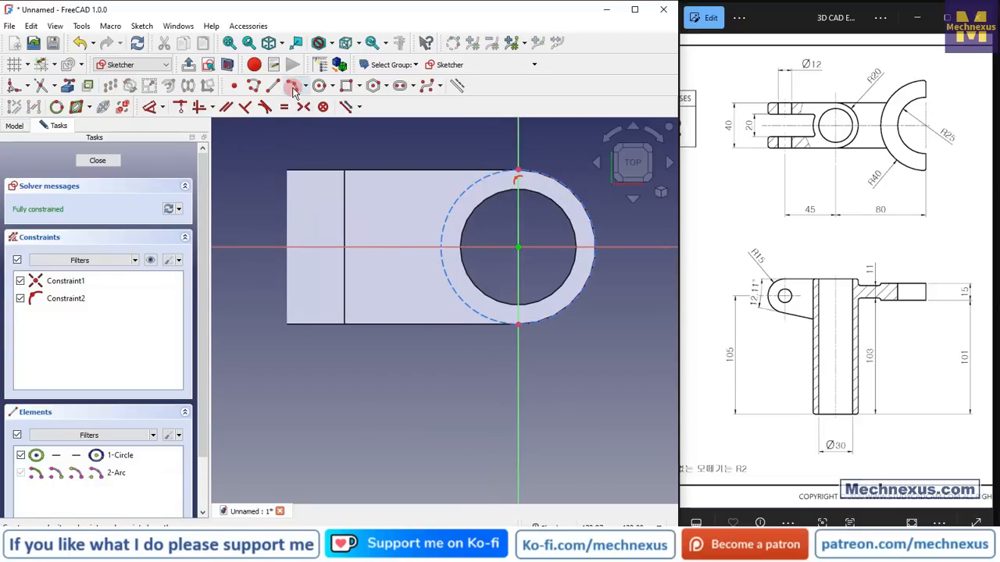
left_click(292, 87)
left_click(452, 286)
left_click(447, 214)
left_click(443, 269)
right_click(382, 271)
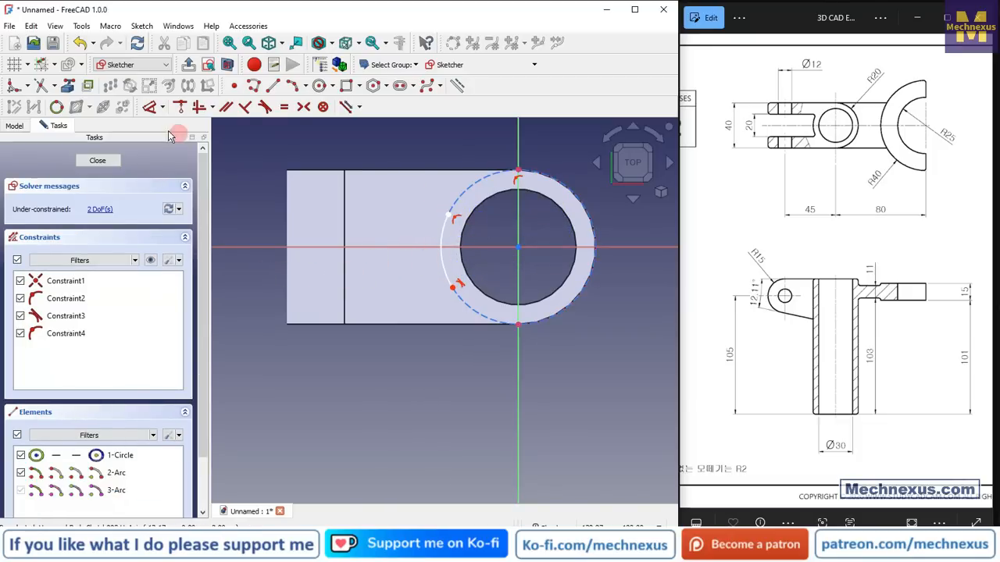
Draw a polyline from the arc's lower end past the clevis's outer end, vertically across, and back to the arc's upper end.
left_click(254, 89)
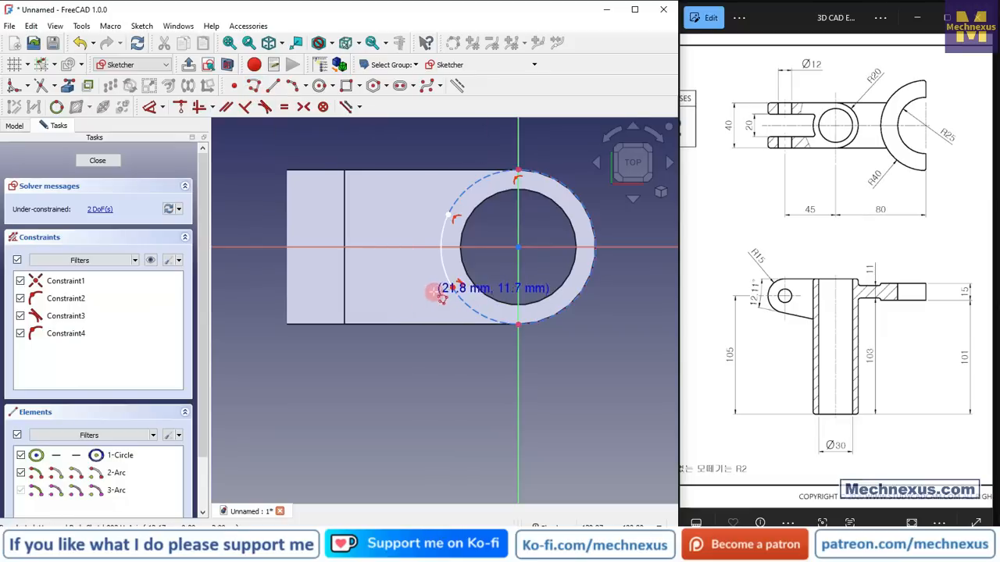
left_click(452, 288)
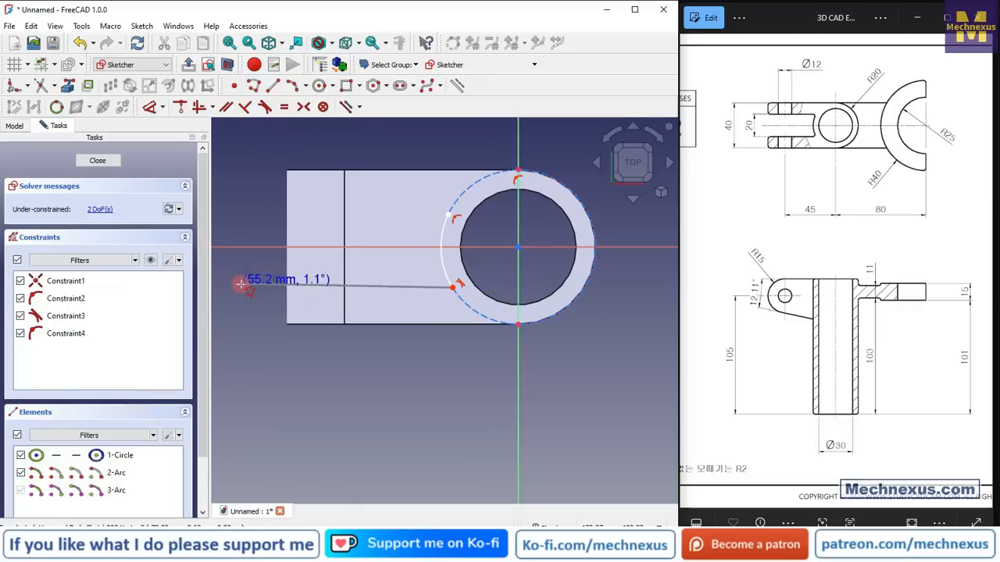
left_click(246, 285)
left_click(246, 201)
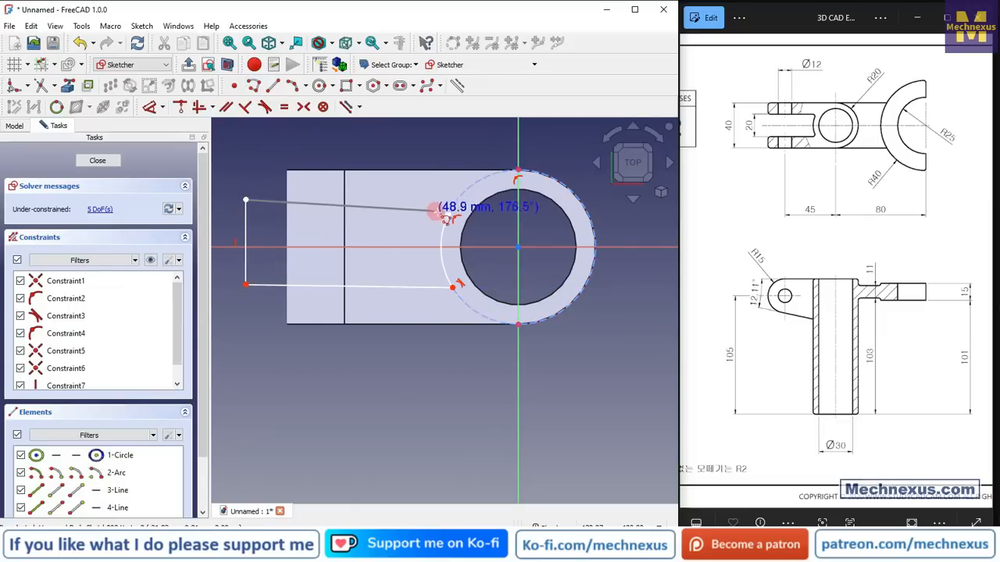
left_click(449, 214)
key("Escape")
key("Escape")
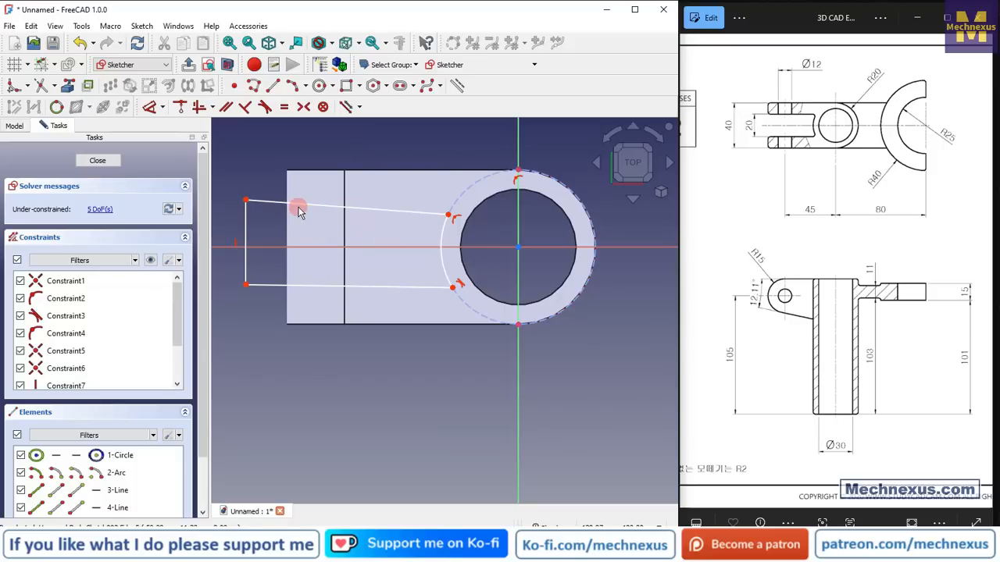
Constrain both long edges of the slot profile to be horizontal.
left_click(331, 211)
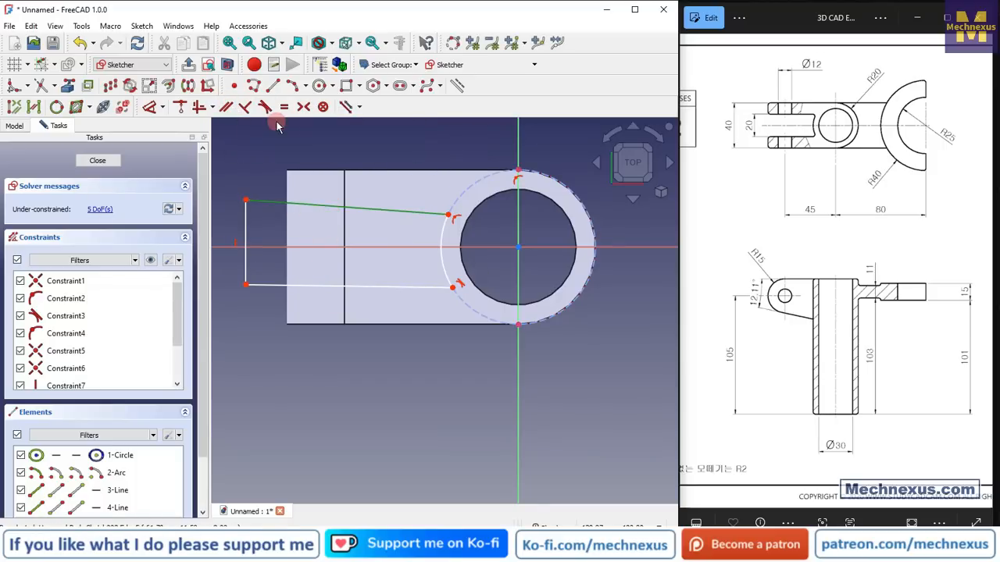
left_click(200, 107)
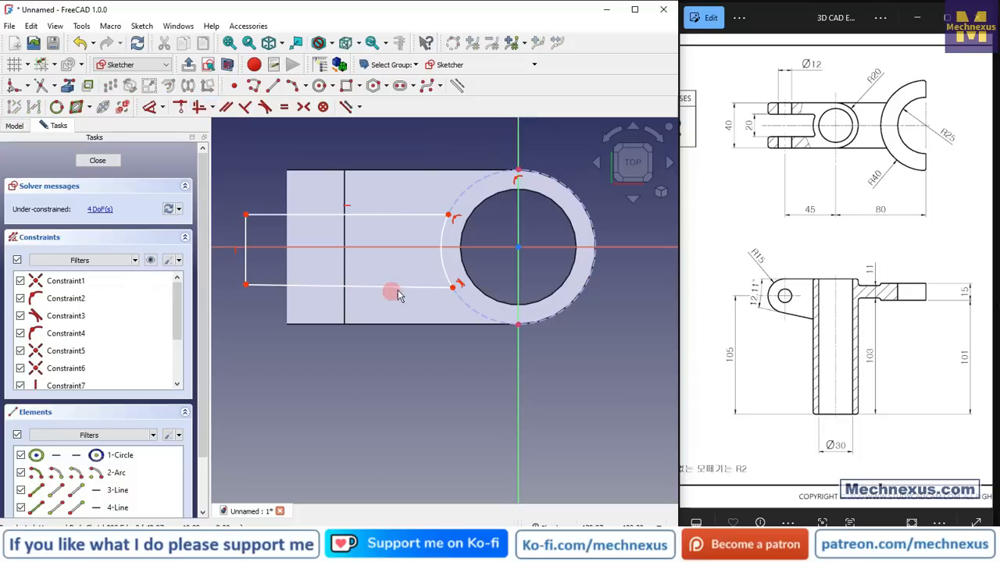
left_click(394, 290)
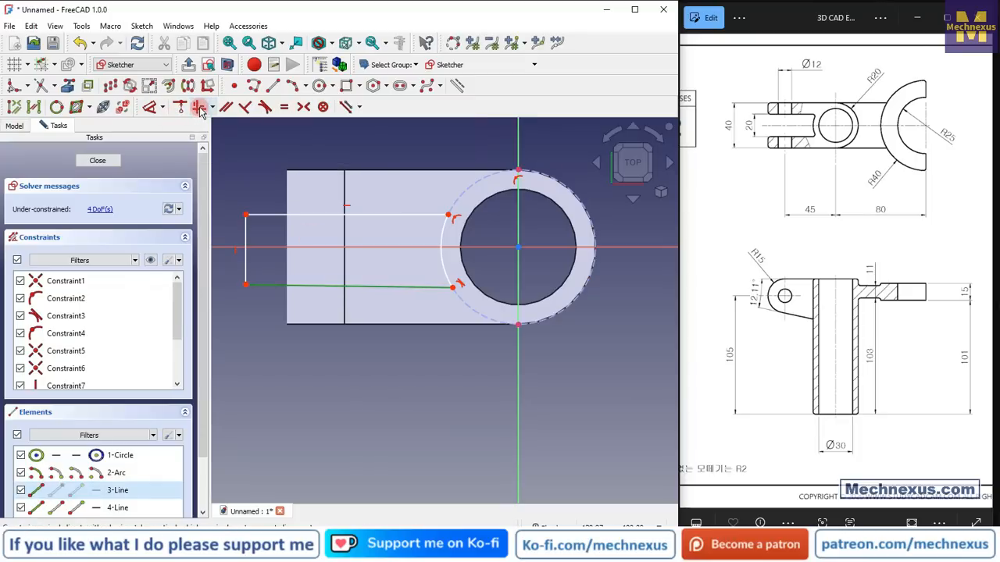
left_click(199, 107)
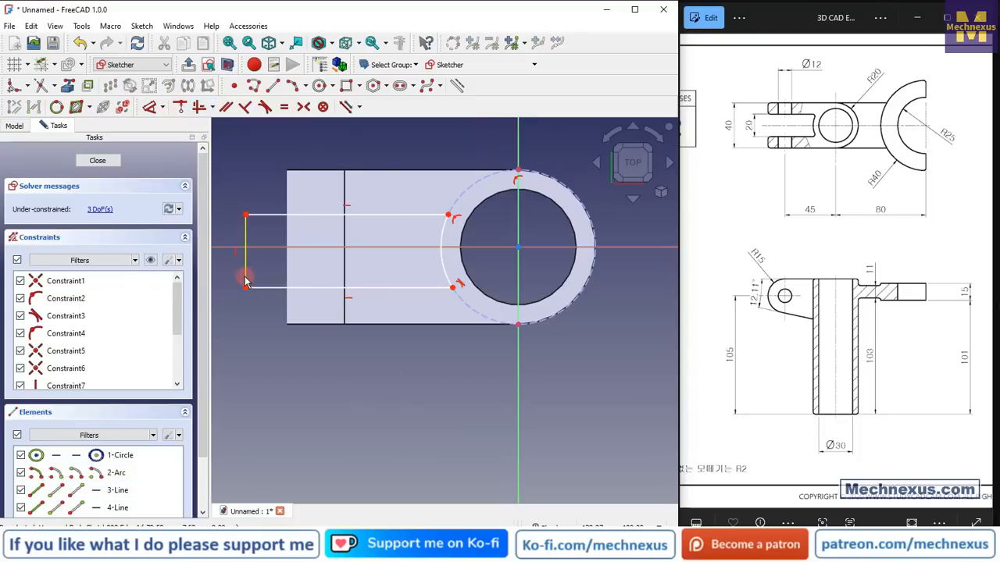
Make the endpoints of the profile's vertical edge symmetric about the horizontal axis.
mouse_move(244, 271)
left_mouse_down()
mouse_move(296, 268)
mouse_move(254, 268)
mouse_move(277, 268)
mouse_move(246, 246)
left_mouse_up()
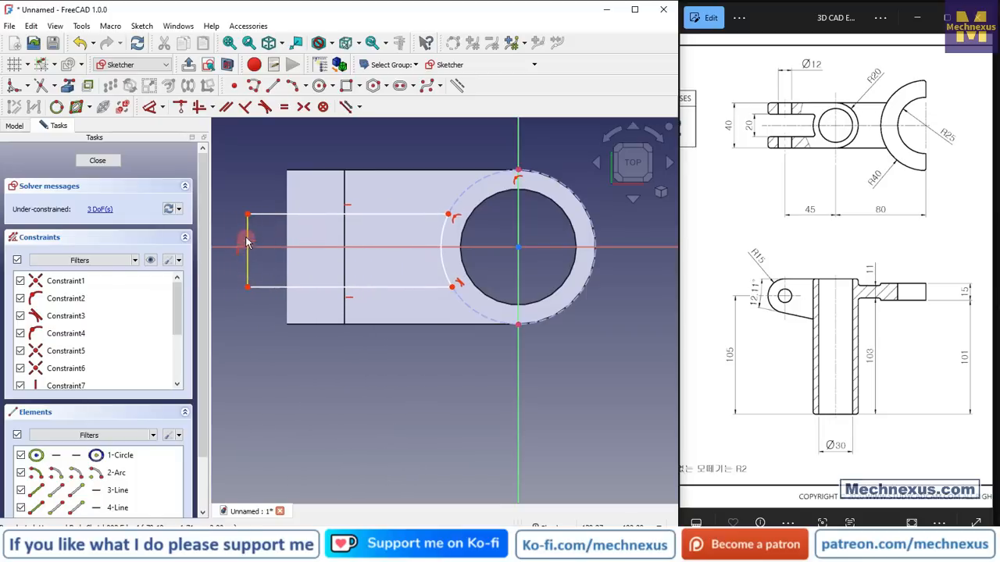
left_click(248, 238)
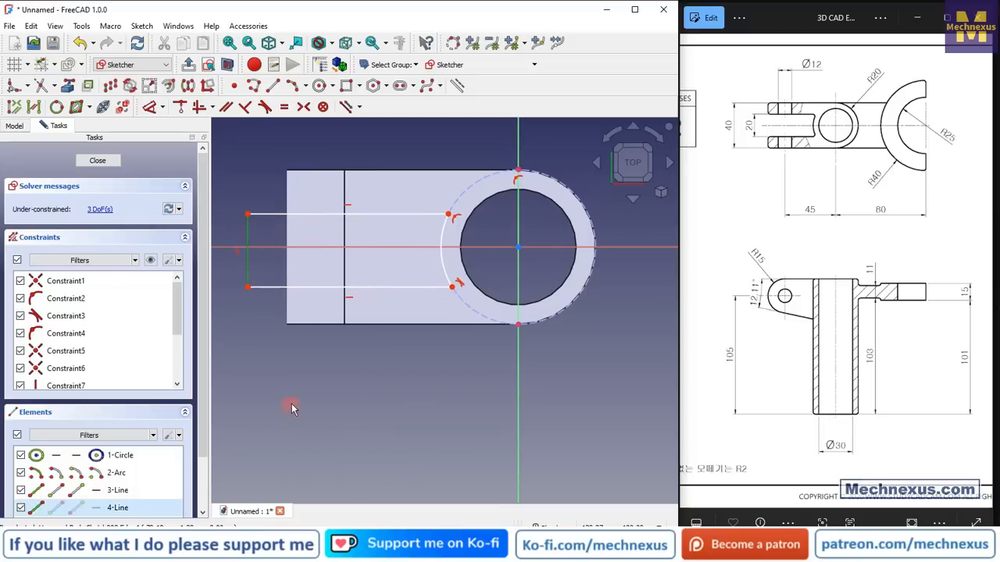
left_click(387, 400)
left_click(357, 279)
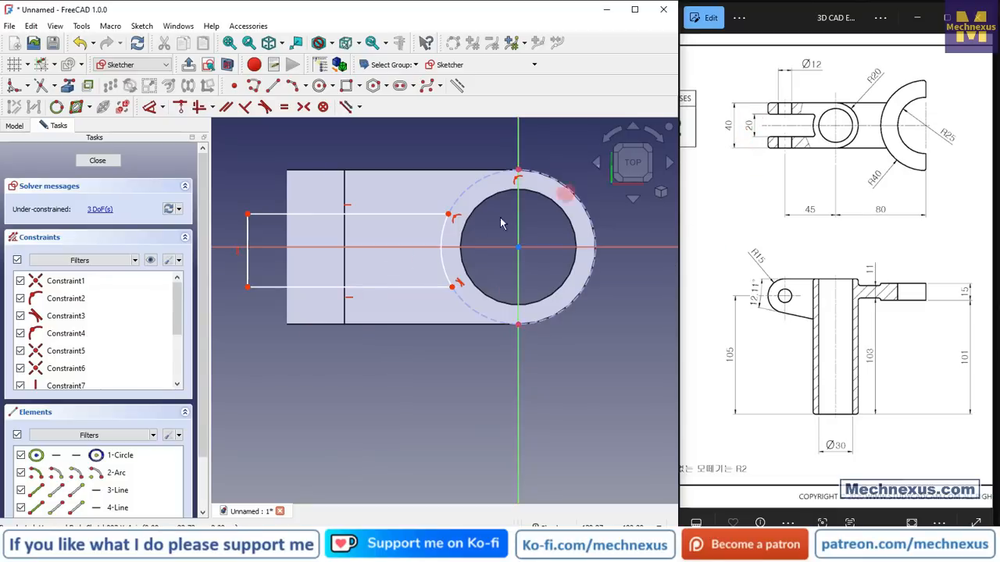
left_click(305, 107)
left_click(260, 209)
left_click(248, 214)
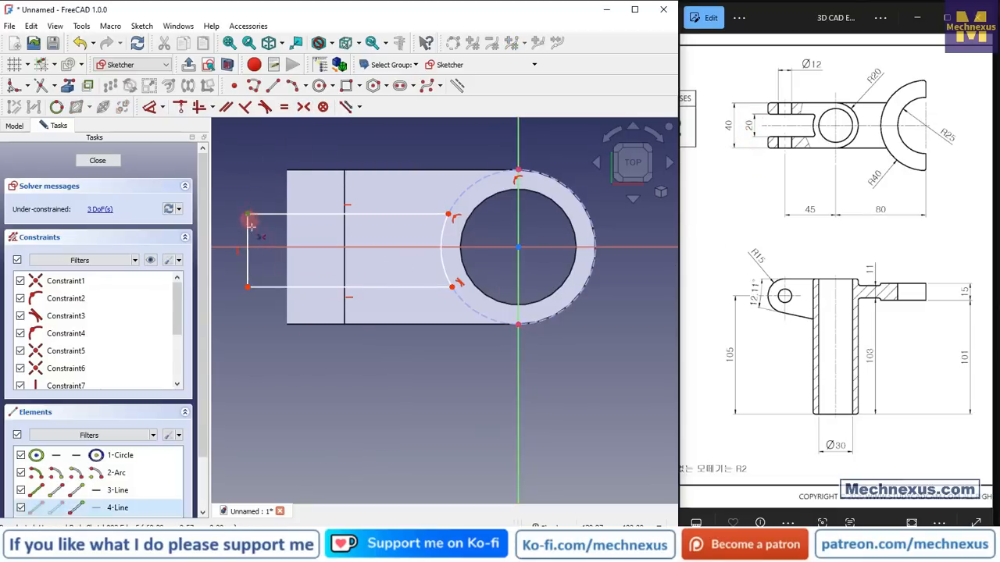
left_click(248, 287)
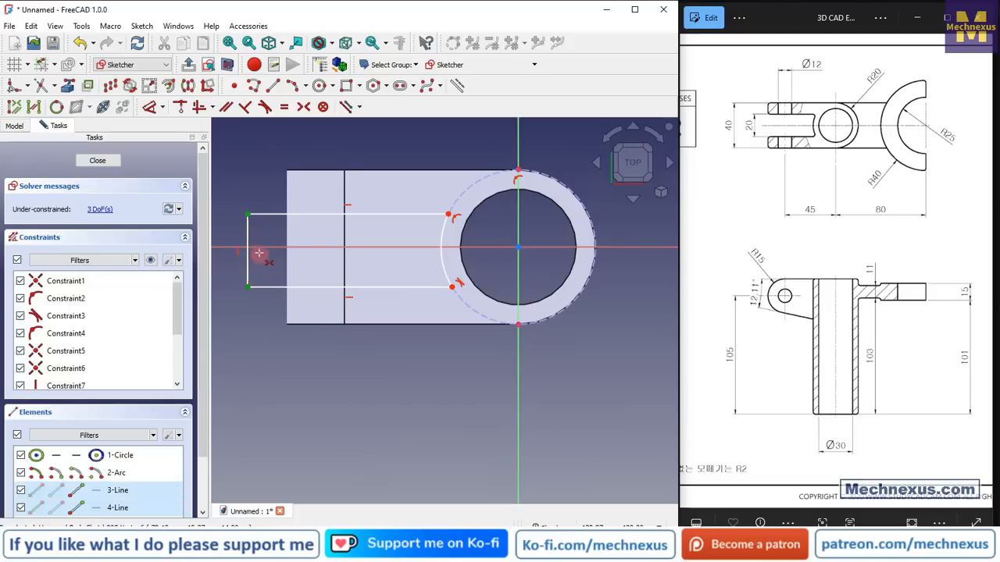
left_click(260, 247)
Dimension the slot profile's vertical edge as 20 mm and its upper long edge as 50 mm.
scroll(496, 309, "down", 2)
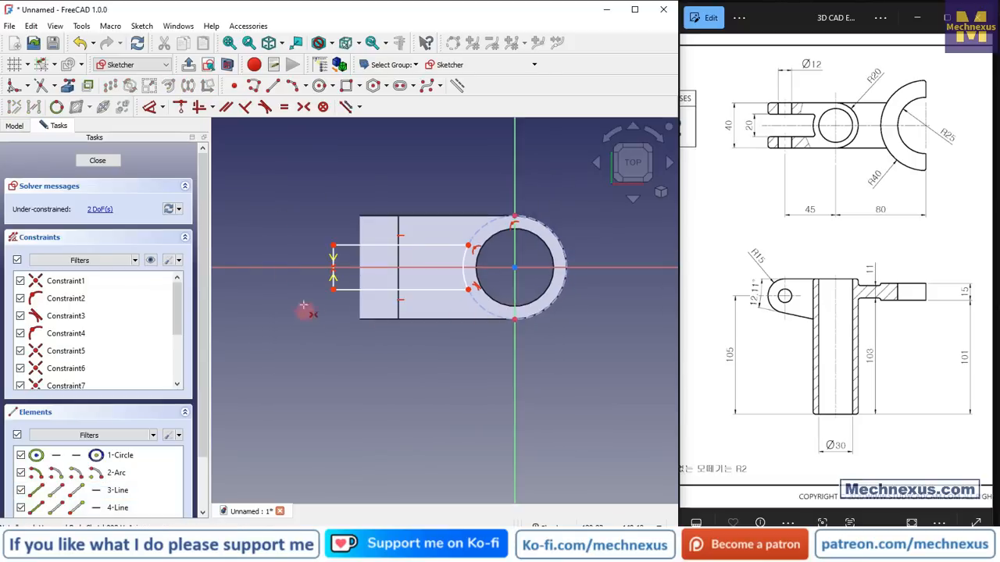
left_click(148, 108)
scroll(317, 215, "up", 2)
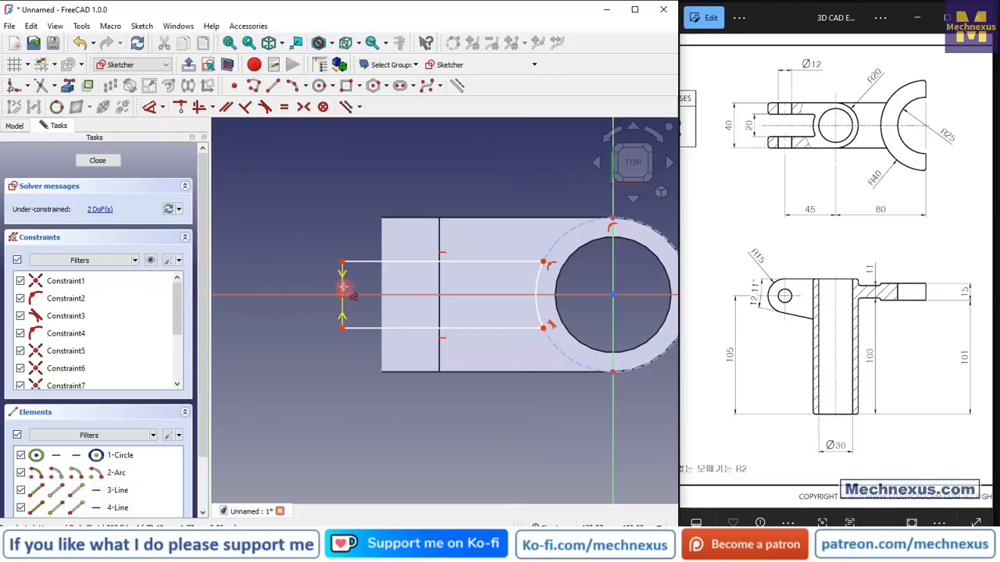
left_click(342, 281)
left_click(277, 293)
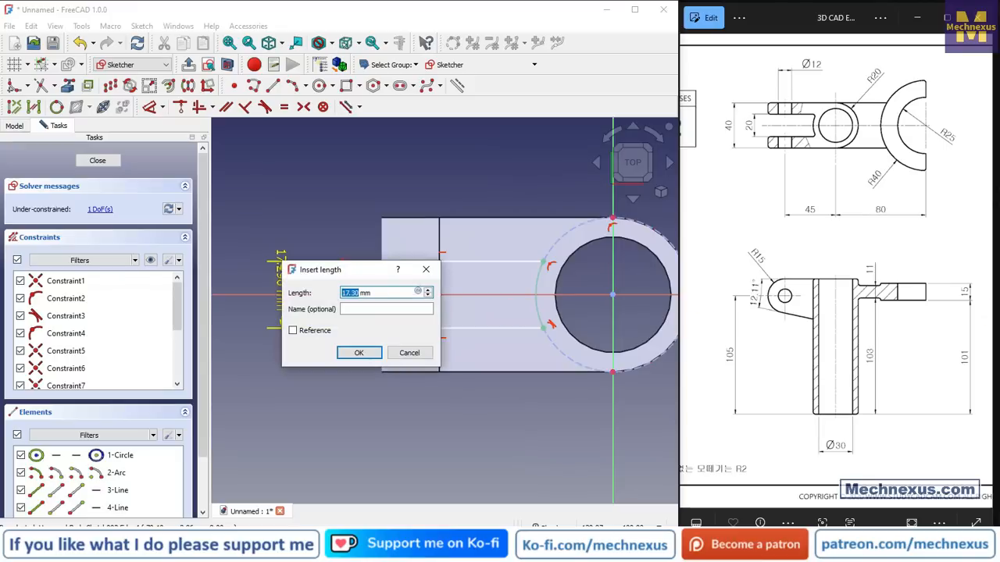
key("Return")
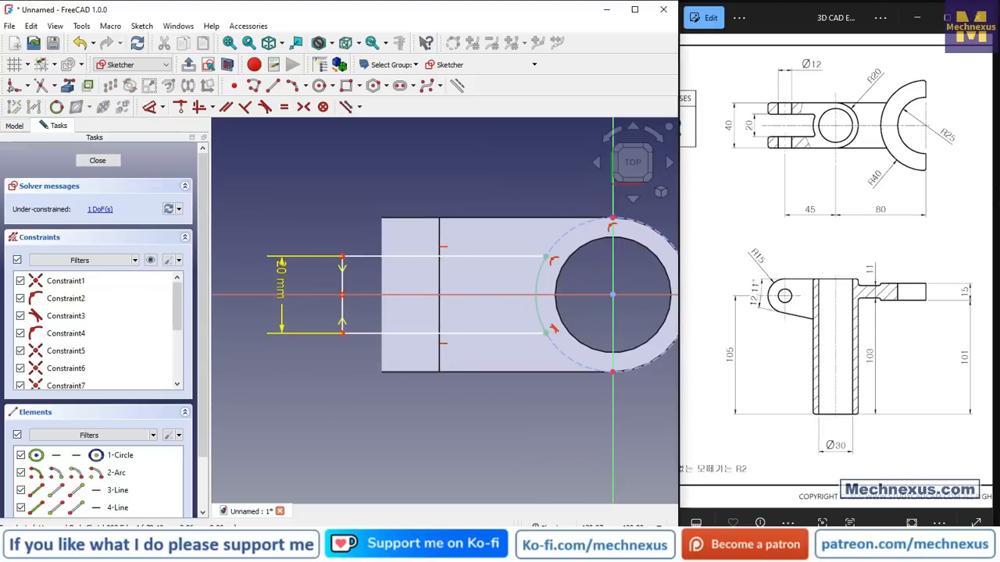
left_click(365, 257)
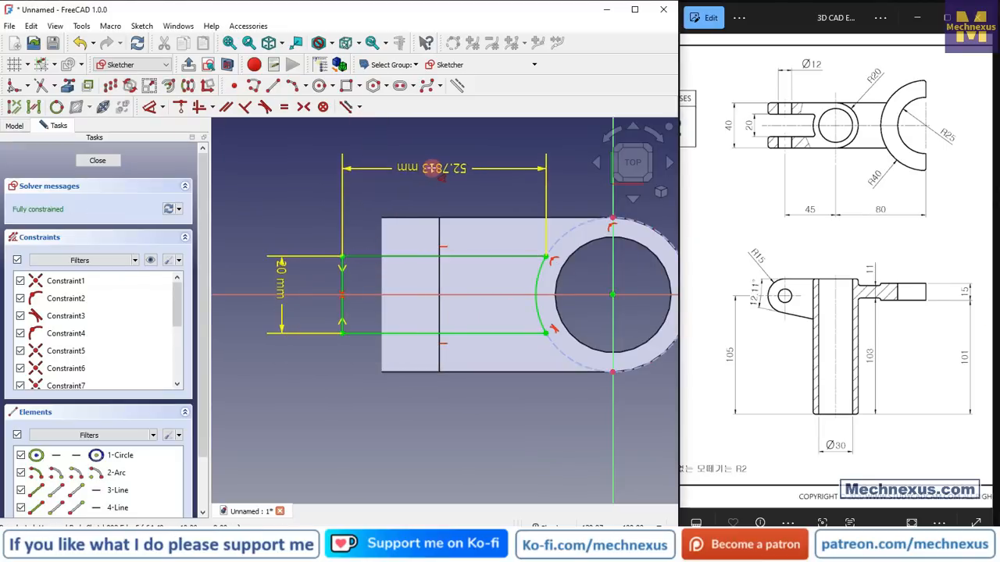
left_click(434, 172)
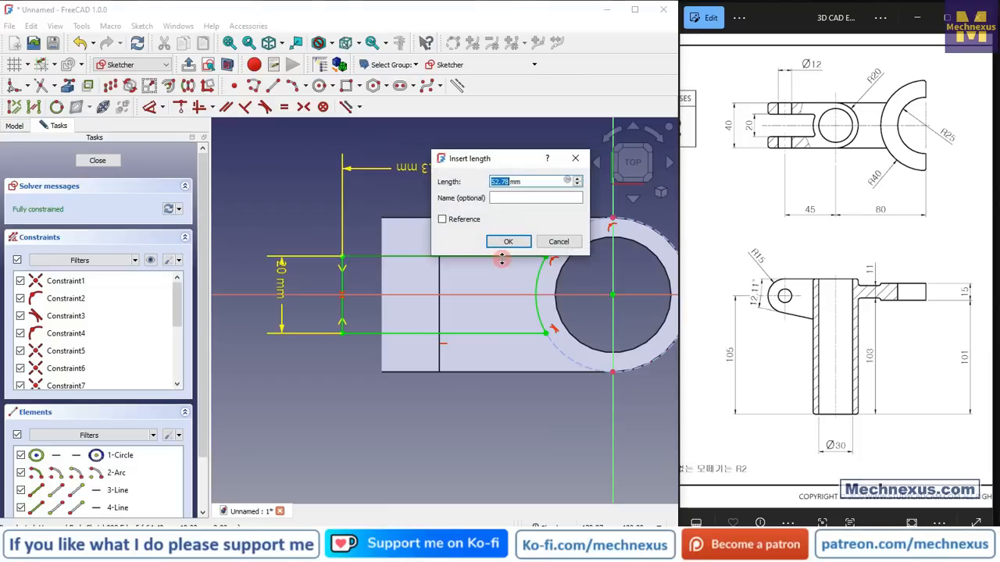
key("Return")
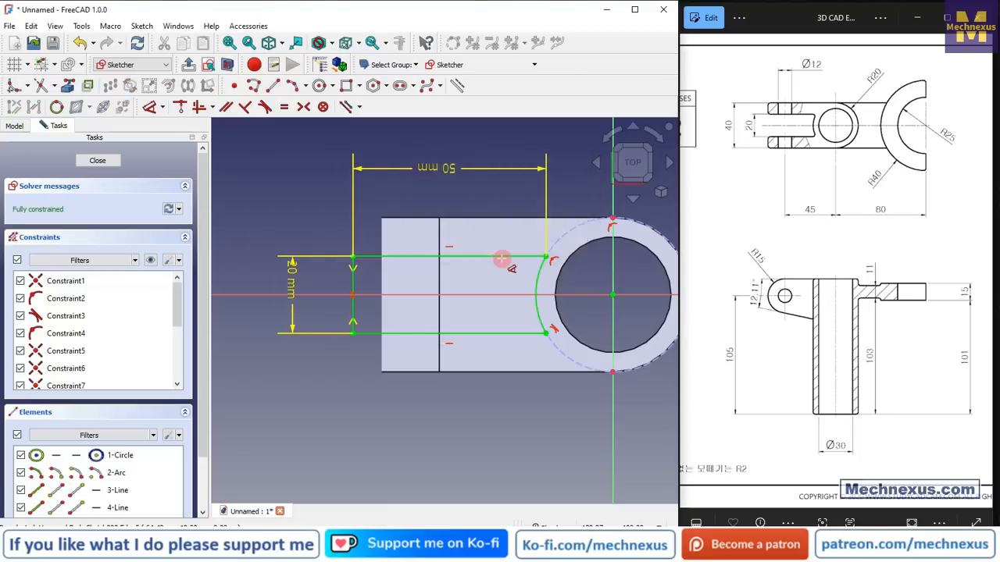
Close the slot sketch and cut it as a through-all pocket to split the clevis.
left_click(98, 160)
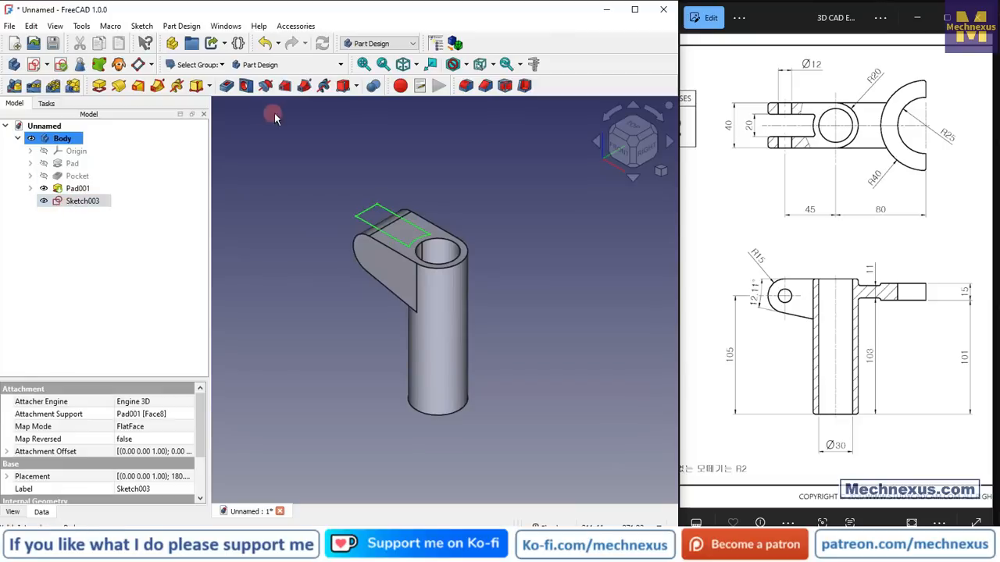
left_click(226, 87)
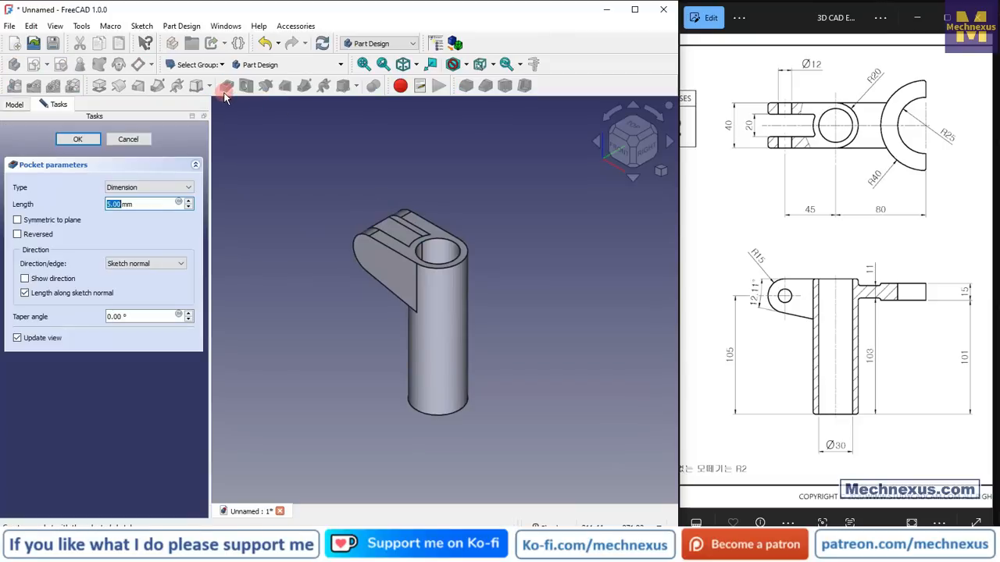
left_click(129, 190)
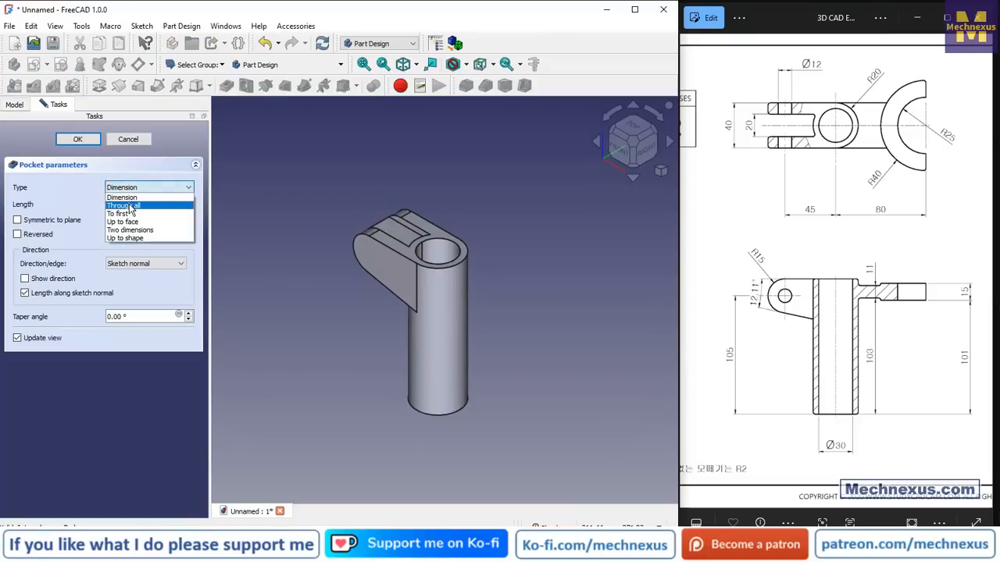
left_click(125, 205)
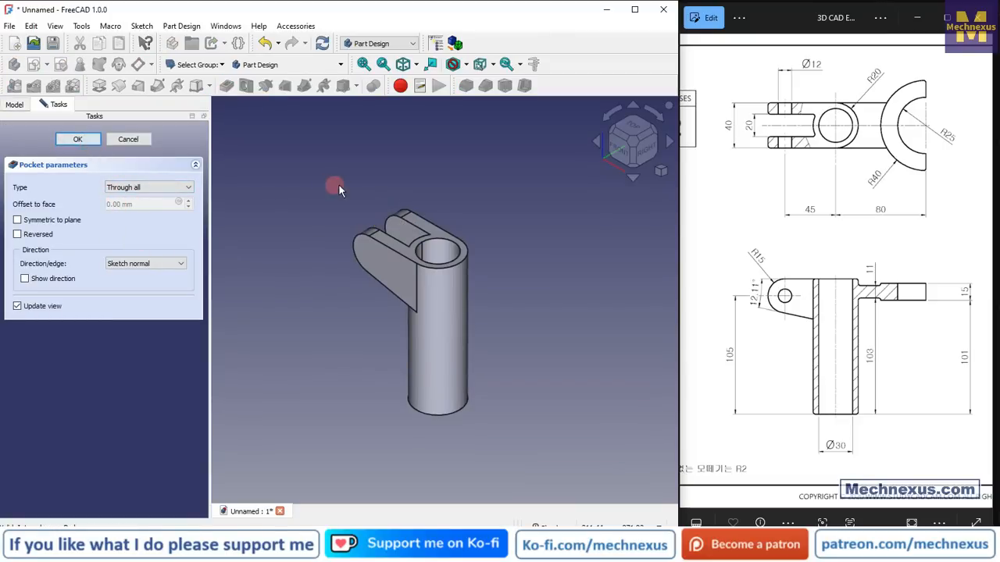
Examine the isometric view of the finished part in the reference drawing up close.
double_click(803, 315)
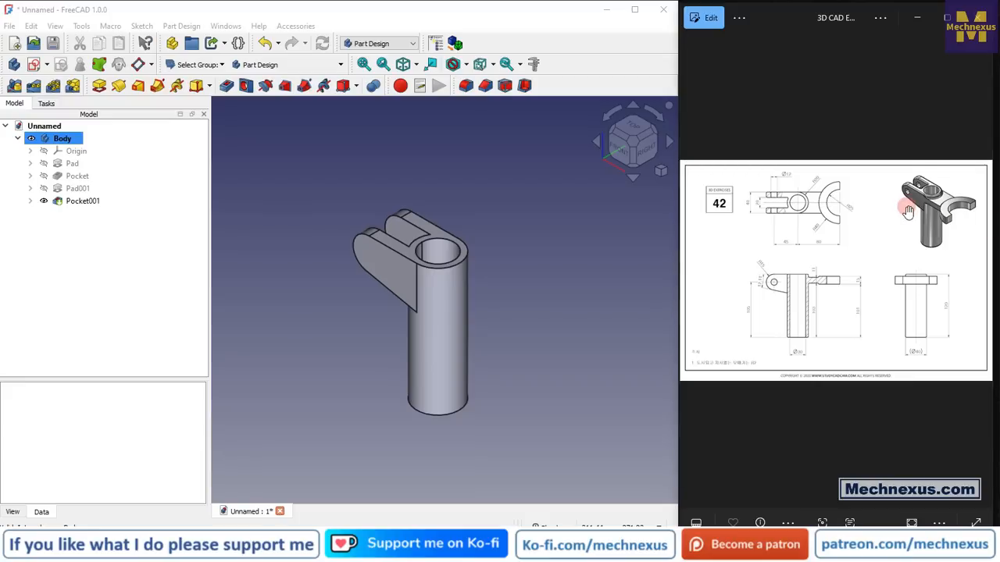
scroll(908, 211, "up", 5)
left_click_drag(800, 211, 829, 216)
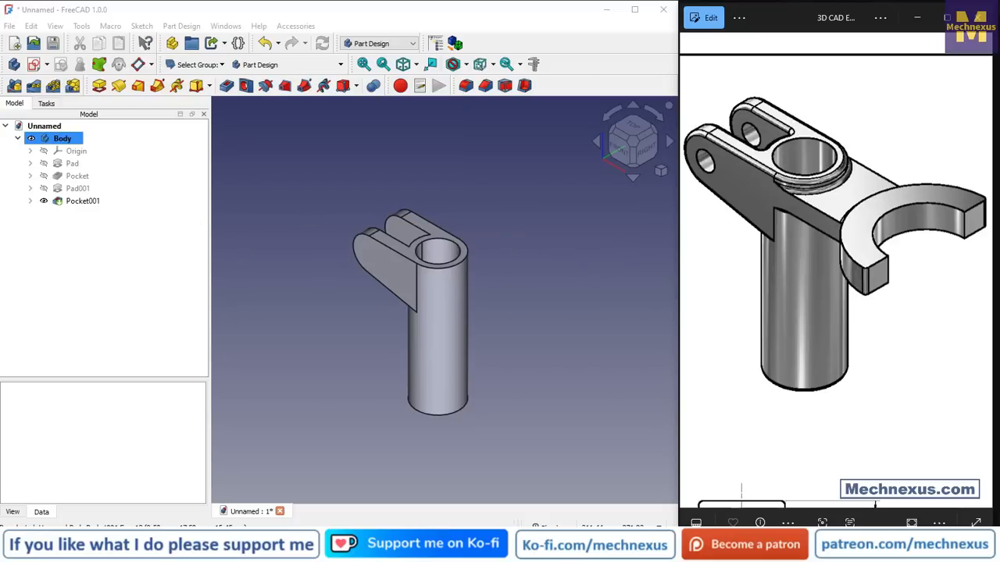
Show the origin planes and start a datum plane attached to the XY plane.
left_click(72, 152)
key("space")
scroll(421, 241, "down", 3)
middle_click_drag(414, 429, 446, 299)
left_click(450, 285)
scroll(362, 308, "down", 2)
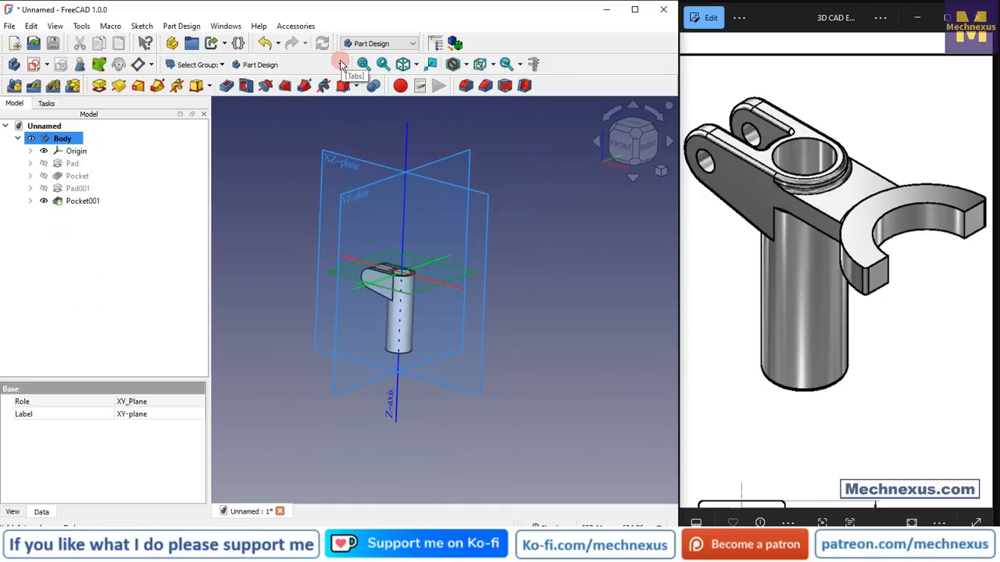
left_click(152, 65)
left_click(164, 82)
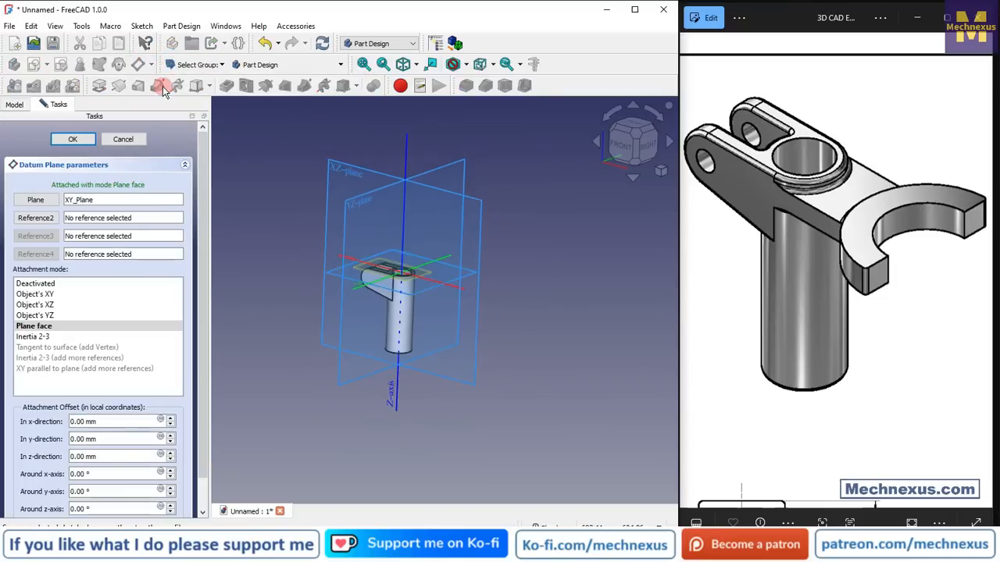
Offset the datum plane by -11.5 mm in the z-direction and accept it.
left_click_drag(114, 456, 34, 449)
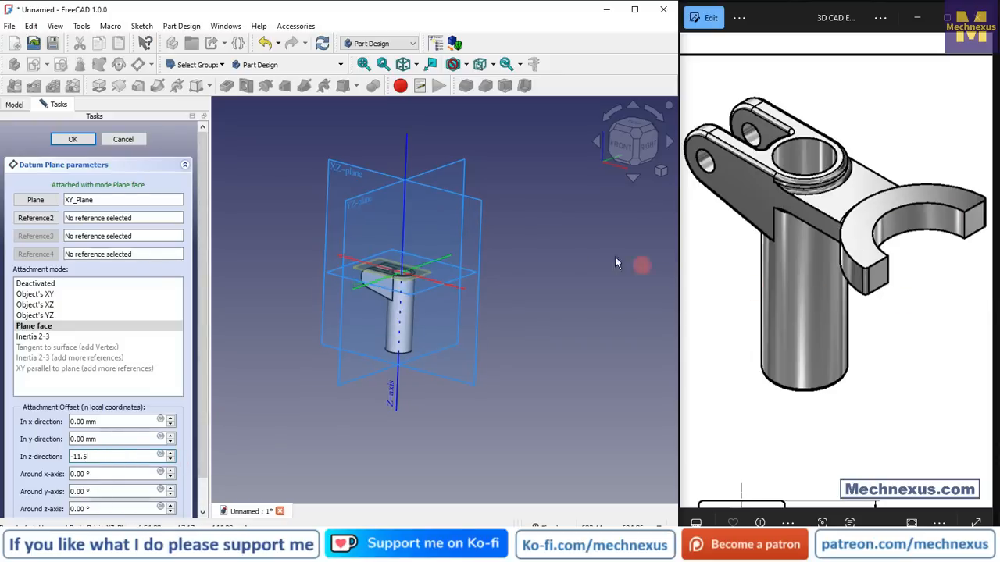
scroll(400, 280, "up", 4)
middle_click_drag(407, 303, 427, 295)
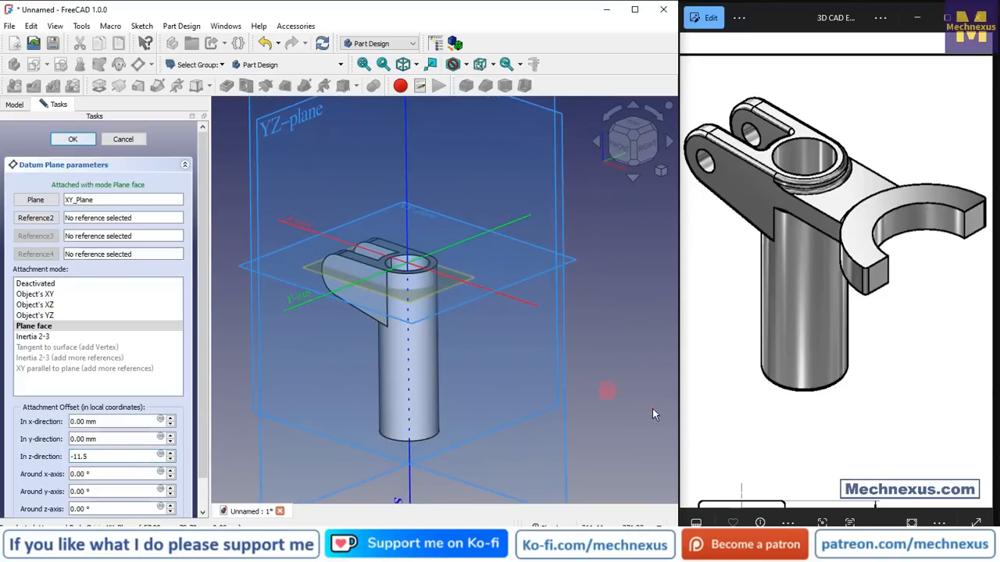
key("Return")
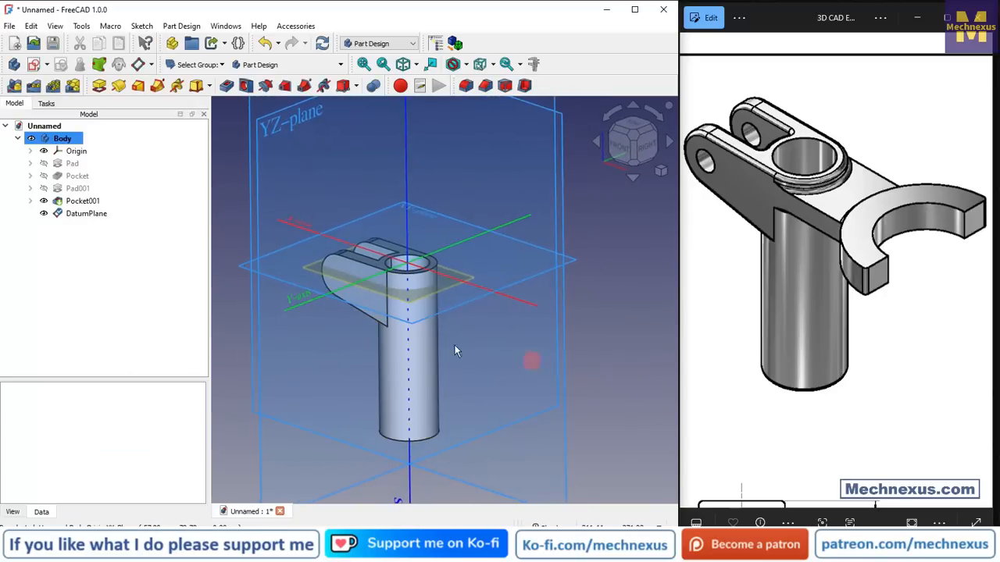
Hide the origin planes and recompute the datum plane.
left_click(85, 154)
key("space")
scroll(281, 221, "down", 2)
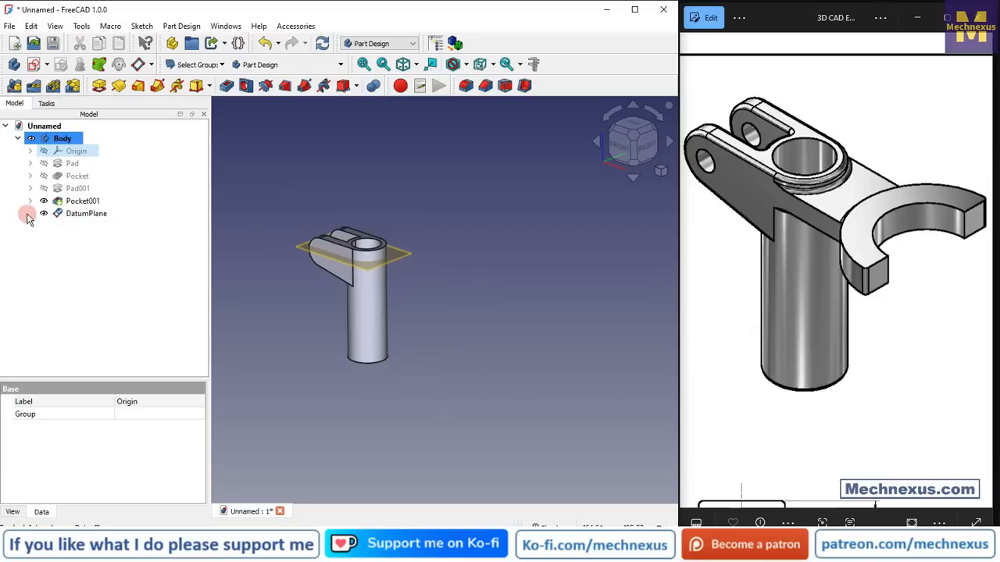
right_click(56, 218)
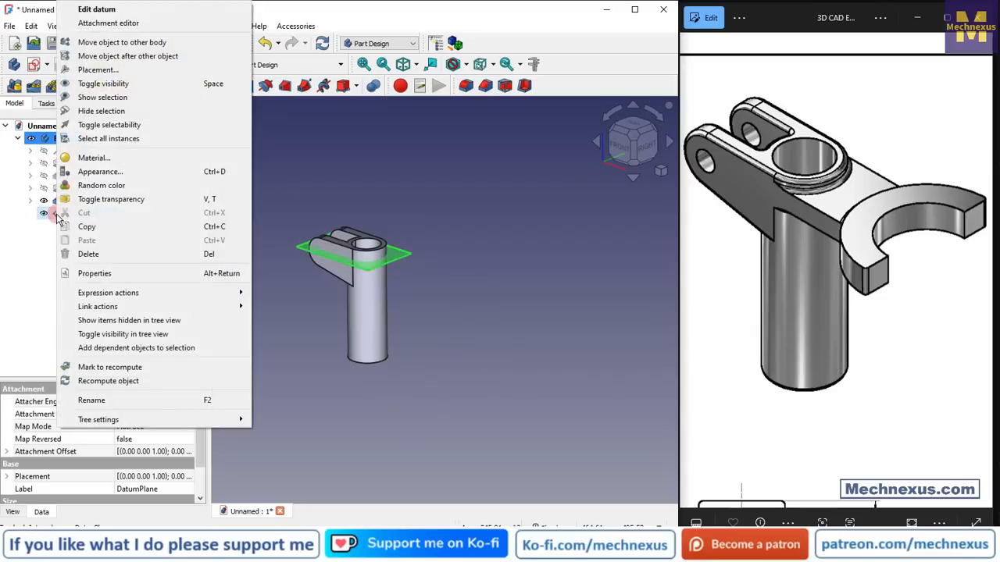
left_click(99, 382)
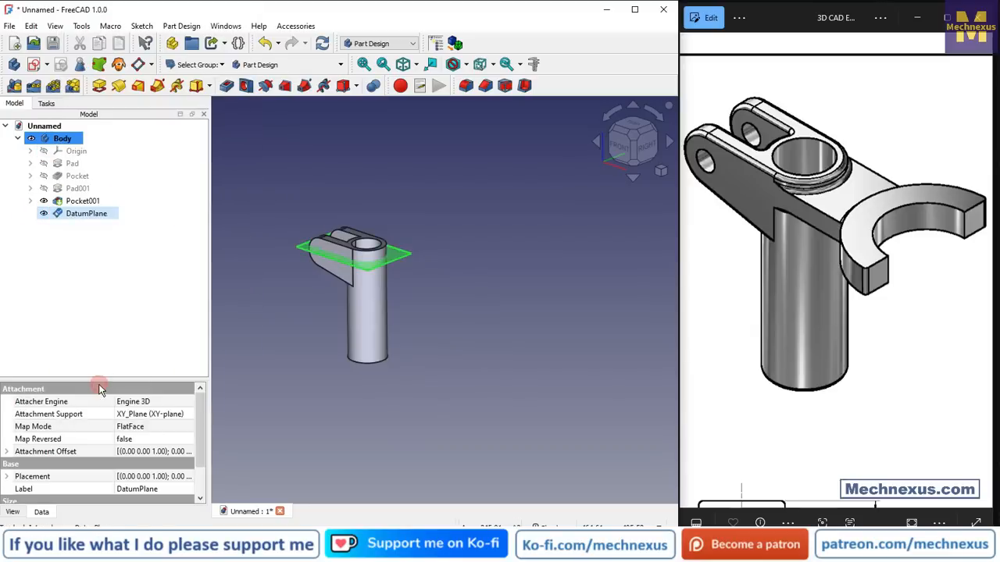
left_click(297, 351)
scroll(302, 246, "up", 2)
middle_click_drag(303, 287, 320, 306)
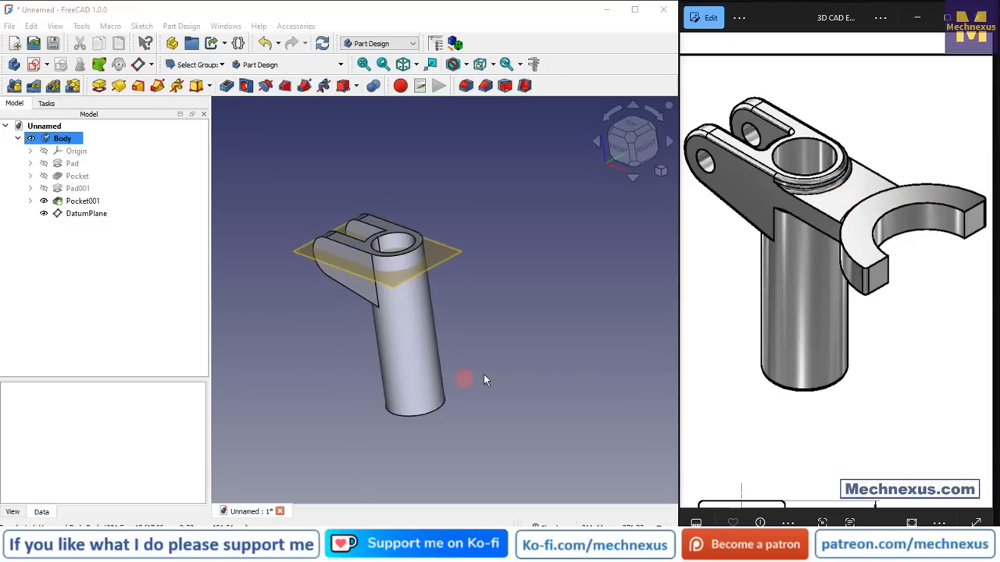
Start a sketch on the datum plane and link the cylinder's outer round edge as external geometry.
left_click(84, 215)
right_click(84, 215)
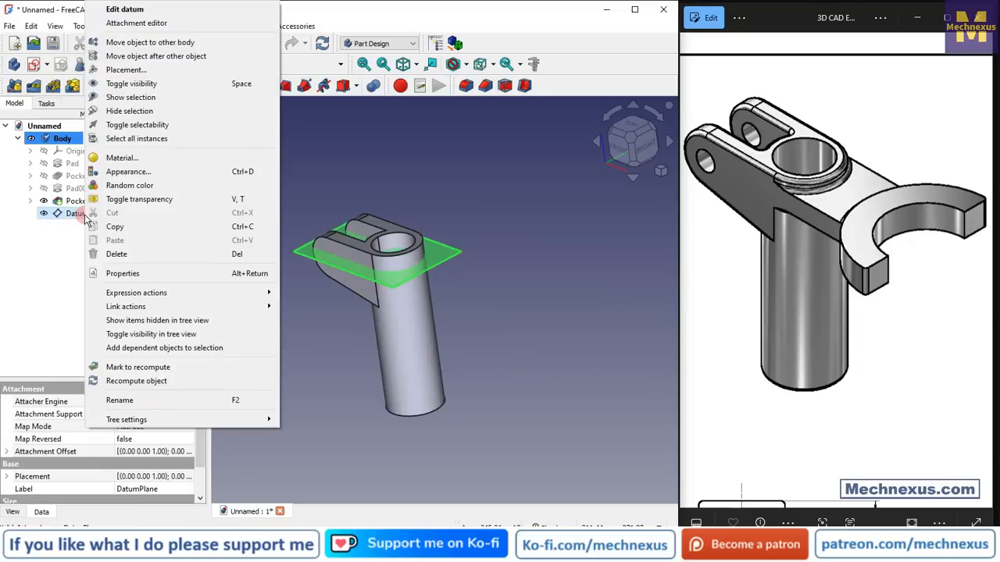
left_click(50, 238)
left_click(67, 215)
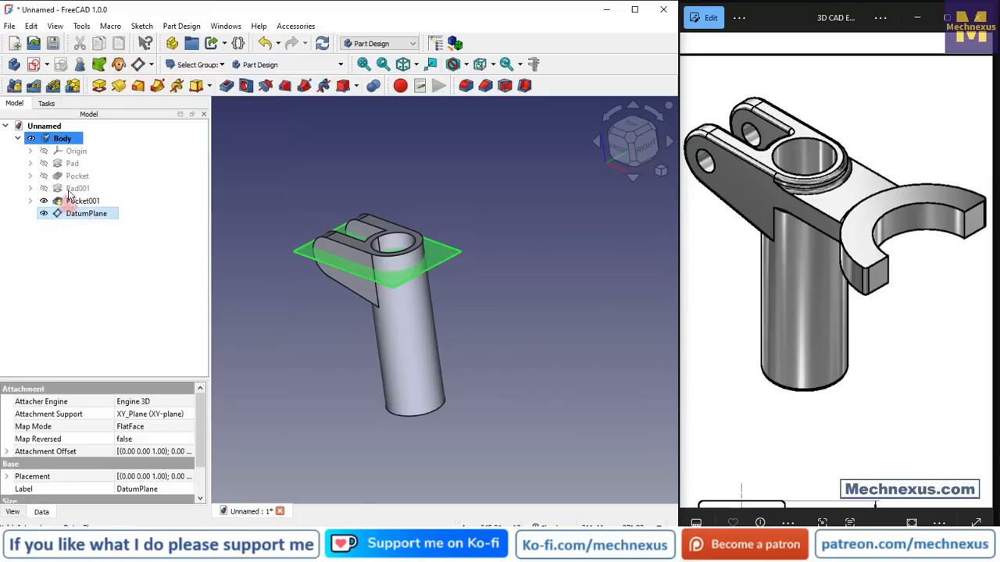
left_click(27, 64)
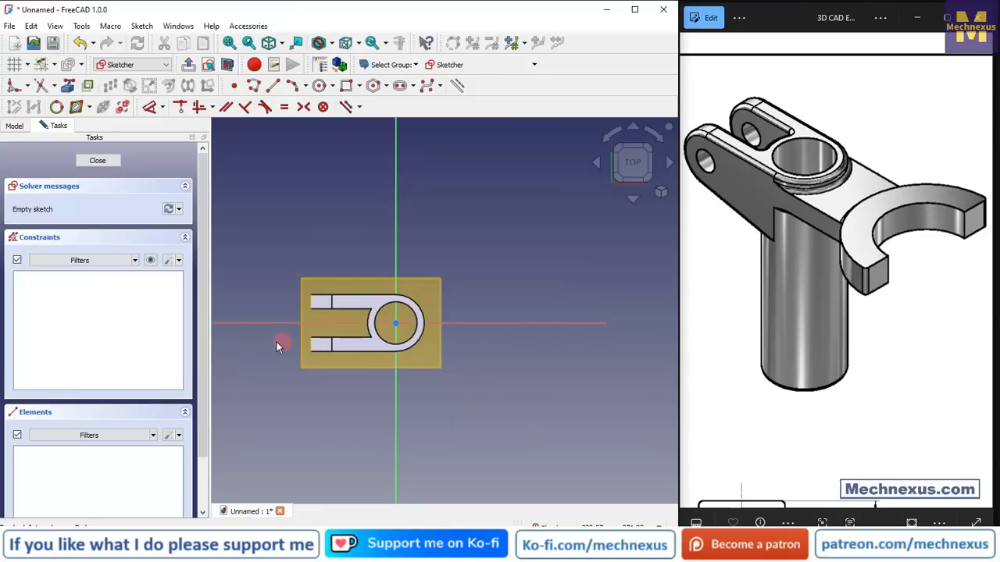
scroll(351, 346, "up", 3)
scroll(554, 357, "down", 3)
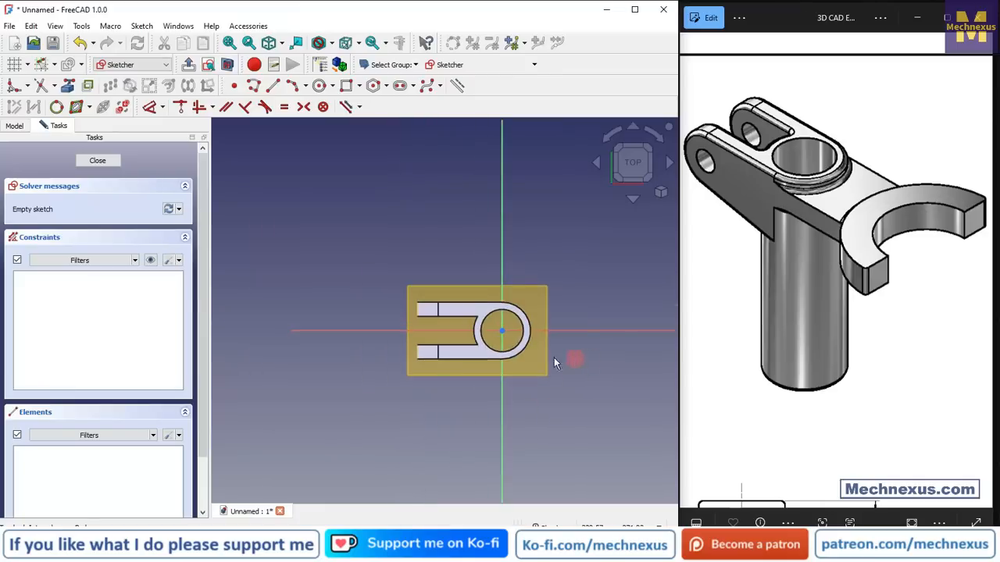
scroll(582, 383, "up", 3)
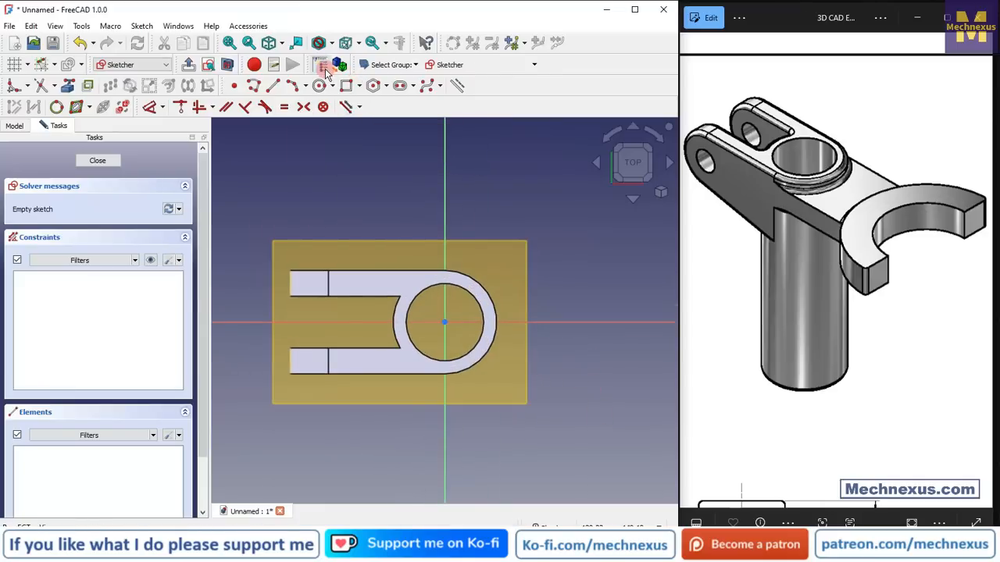
left_click(74, 86)
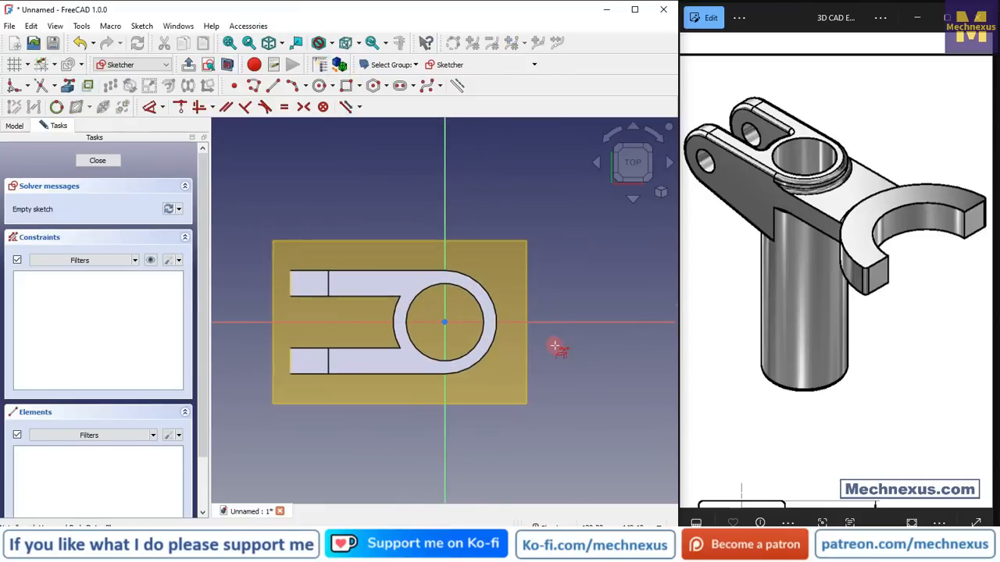
left_click(488, 296)
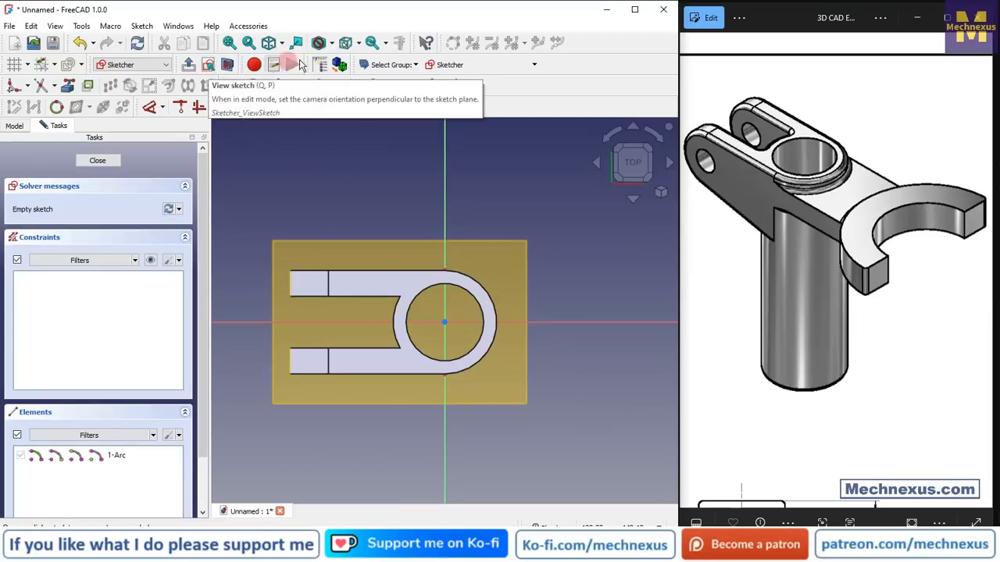
Switch the display to wireframe and hide the datum plane.
left_click(344, 44)
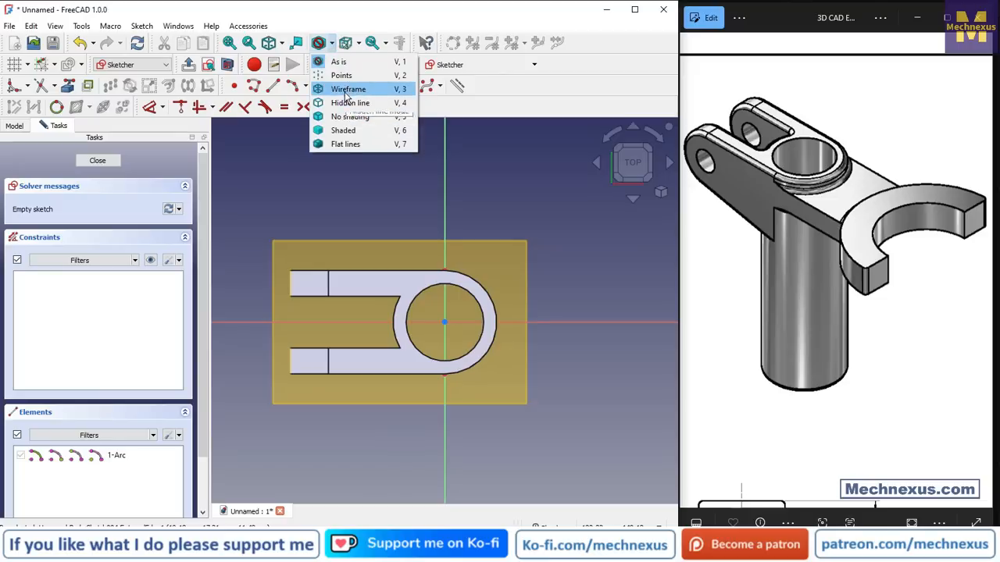
left_click(361, 87)
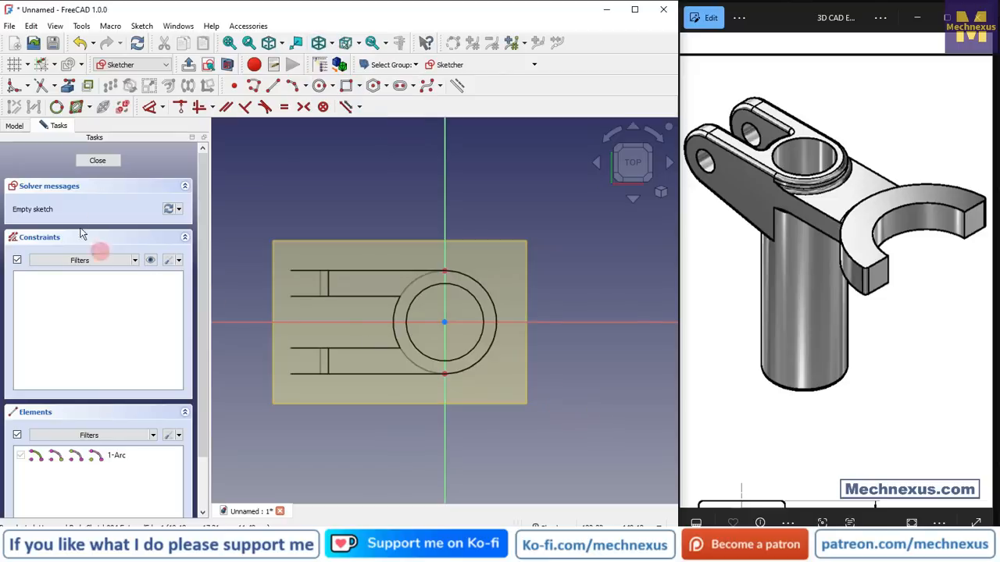
left_click(14, 125)
left_click(82, 239)
key("space")
scroll(411, 328, "up", 1)
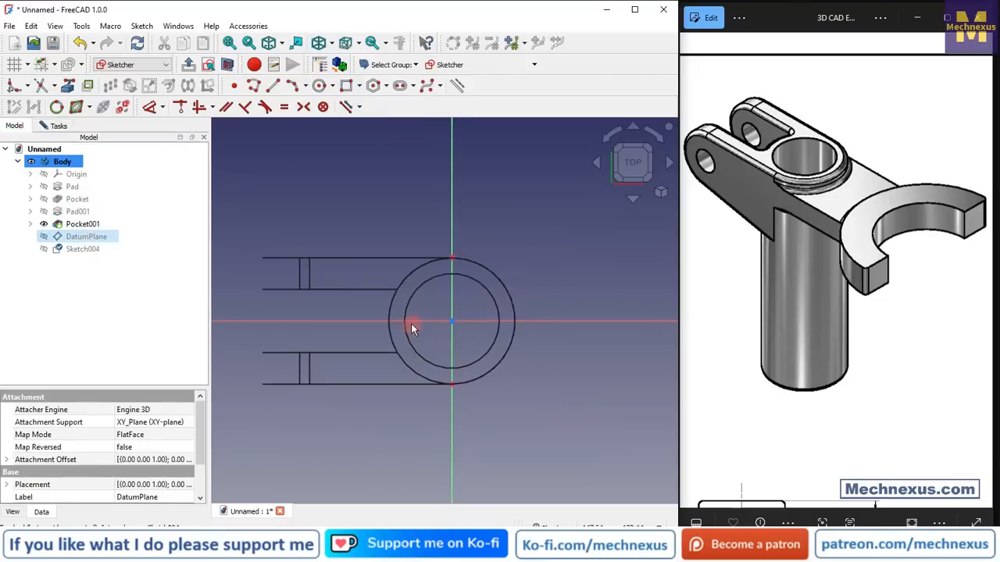
Draw an arc between the two endpoints of the linked edge and constrain it onto the cylinder's outer circle.
left_click(688, 446)
left_click(263, 196)
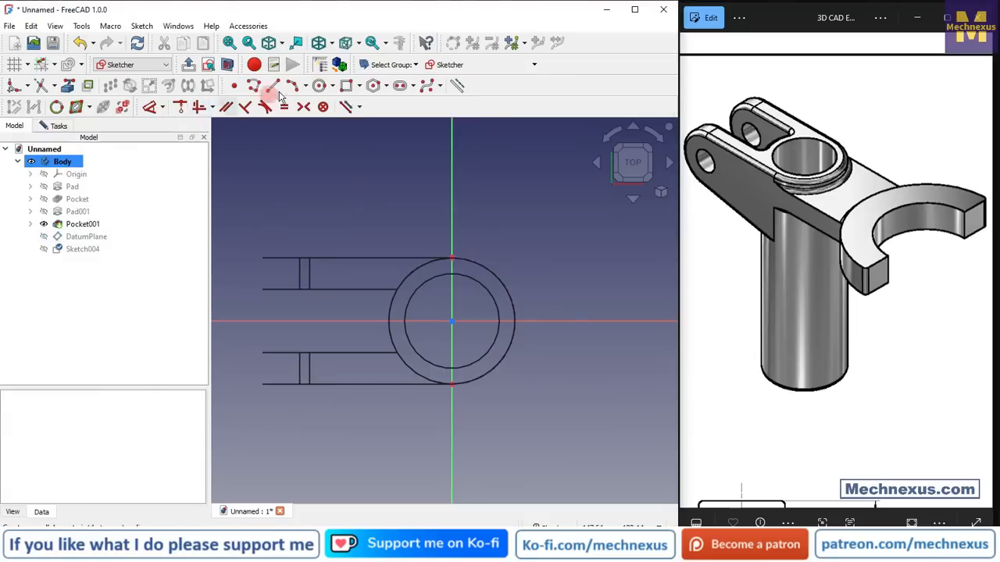
left_click(451, 258)
left_click(451, 384)
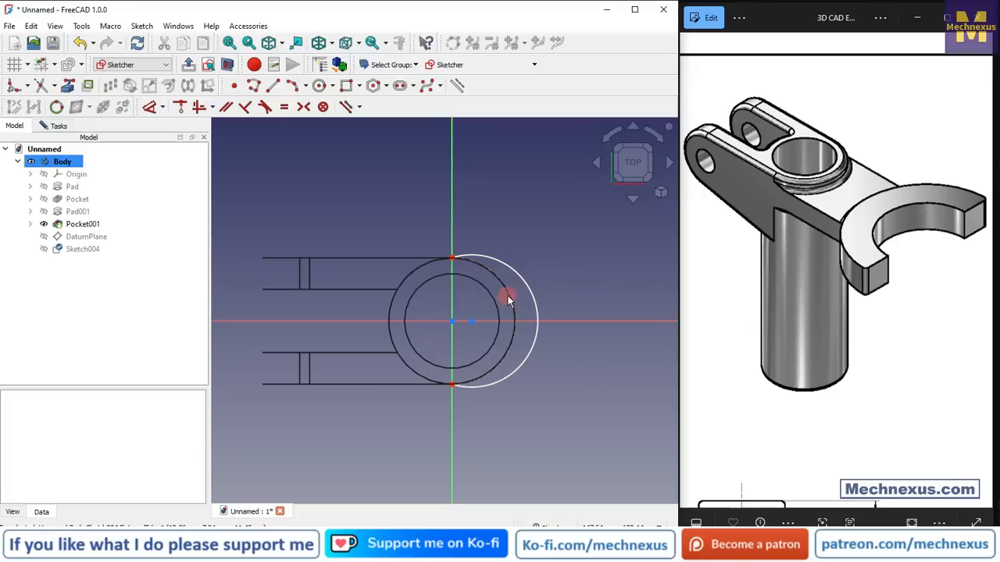
left_click(523, 276)
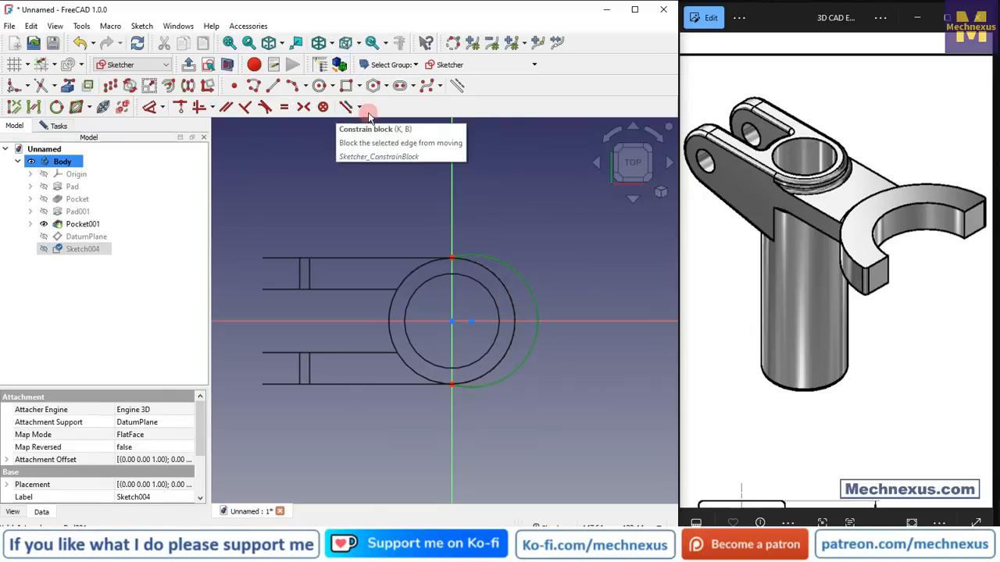
key("Delete")
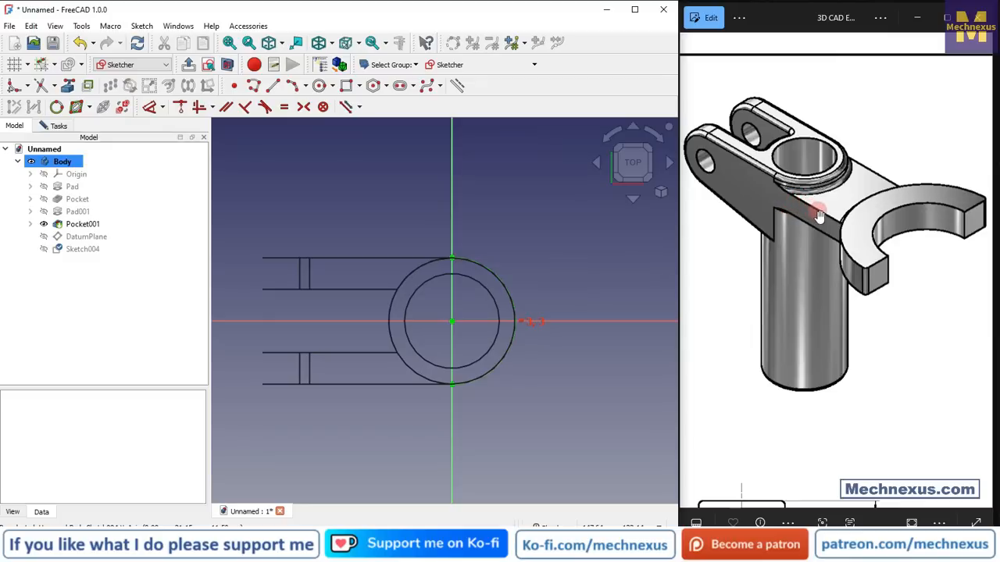
Draw two side lines from the arc's upper and lower endpoints, extending away from the clevis.
left_click(76, 109)
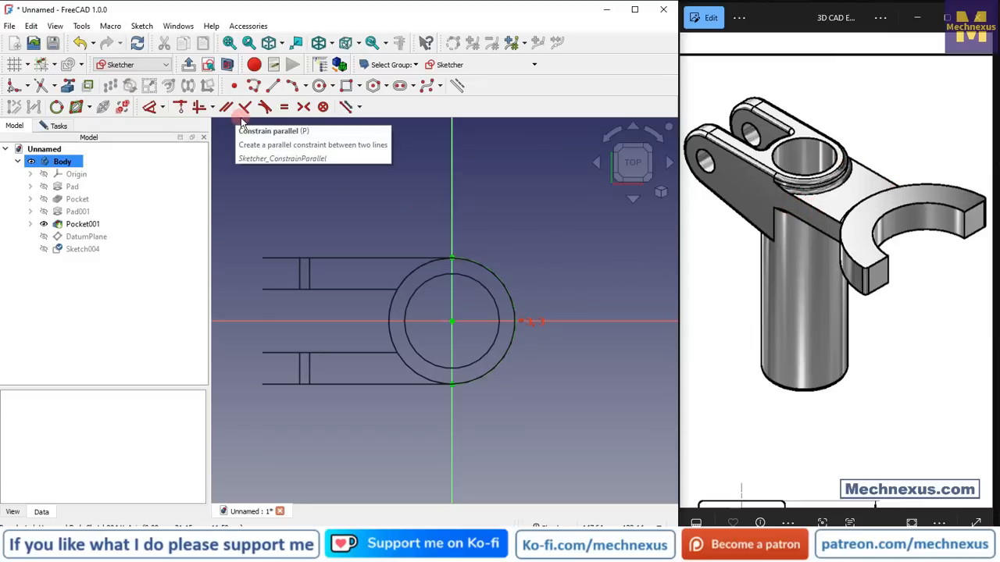
left_click(452, 258)
left_click(611, 257)
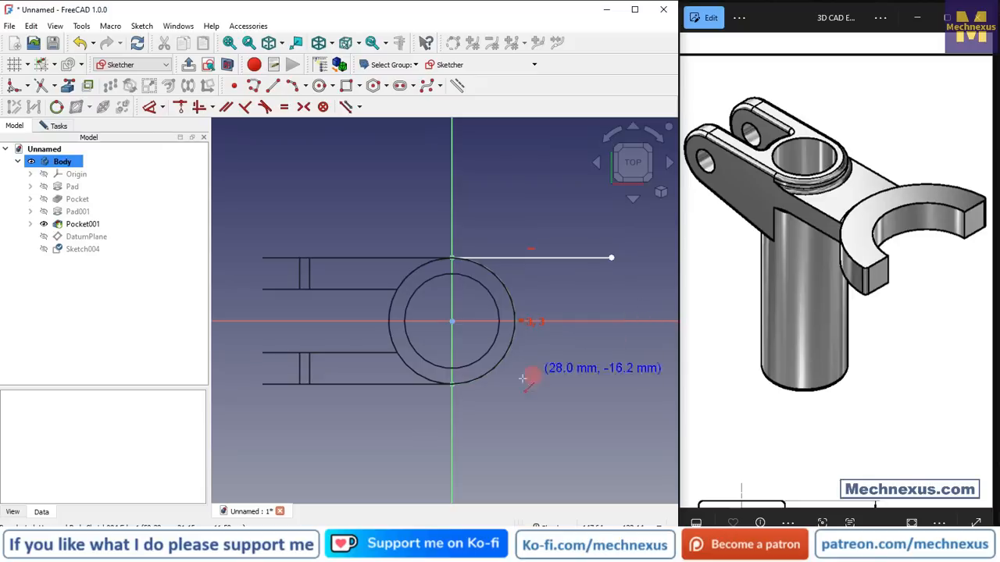
left_click(452, 383)
left_click(620, 382)
scroll(427, 342, "down", 3)
scroll(666, 317, "up", 3)
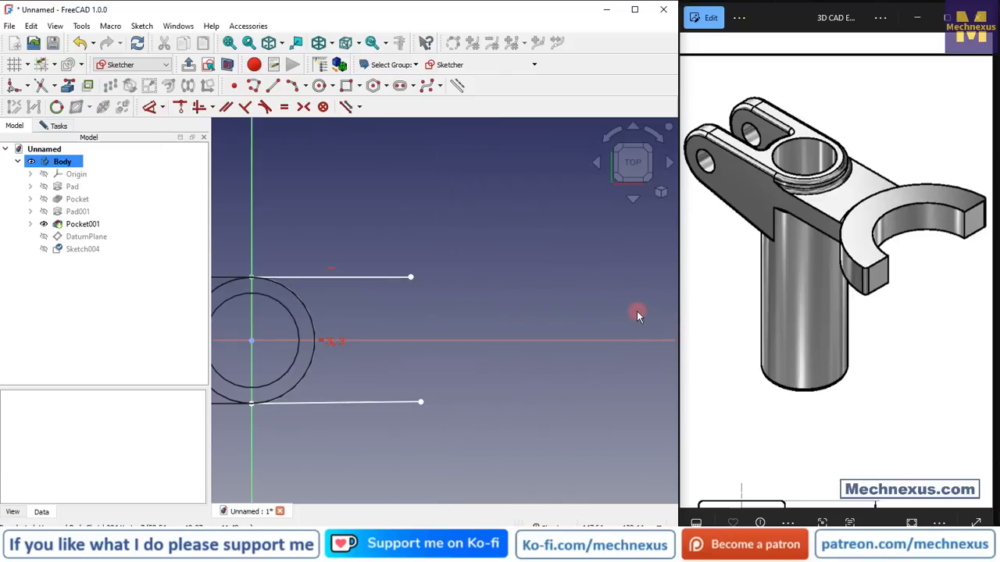
Sketch two concentric circles for the fork on the horizontal axis, with their centre moved to about 110 mm from the origin.
scroll(851, 294, "down", 3)
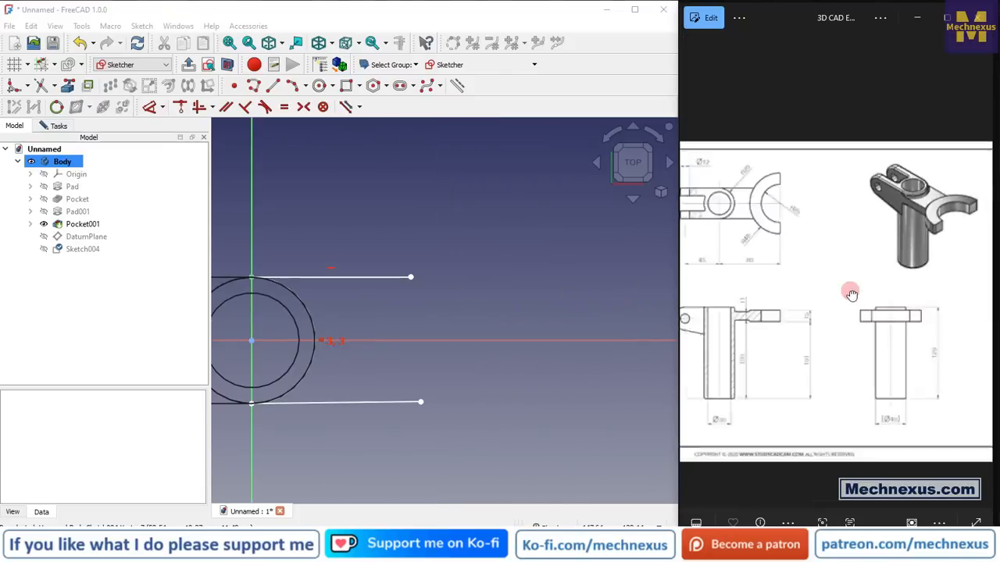
scroll(815, 238, "up", 5)
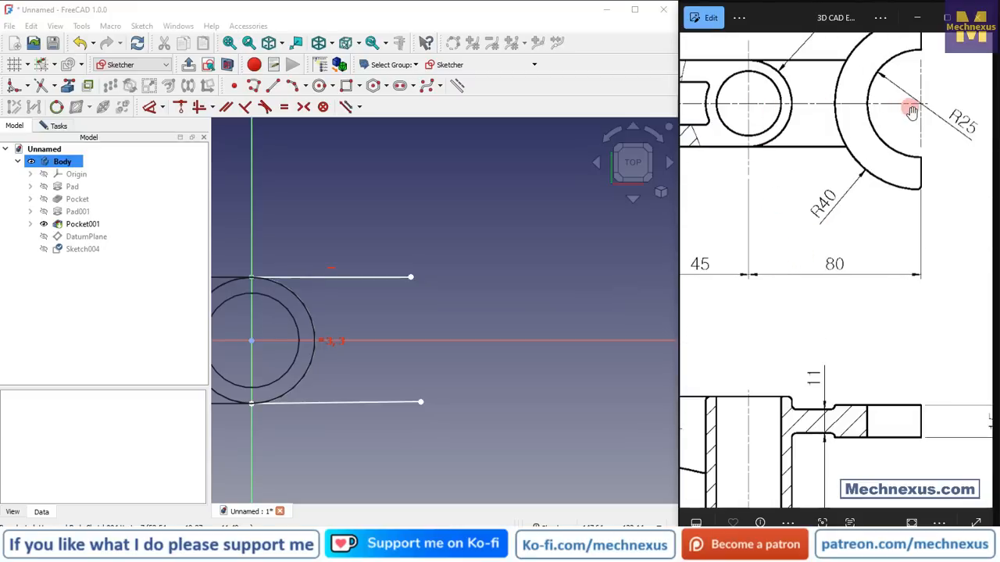
scroll(730, 316, "down", 1)
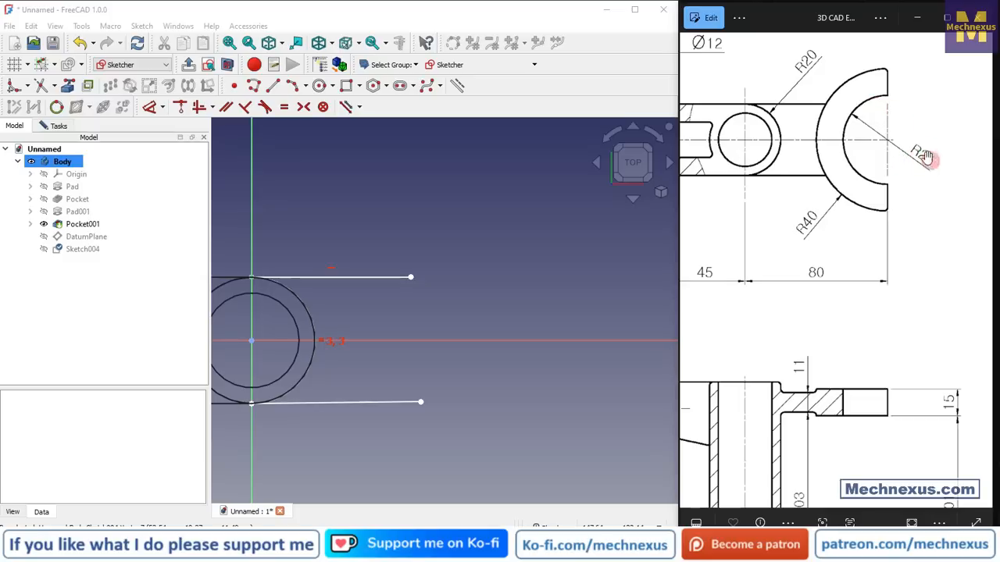
left_click(319, 85)
left_click(486, 339)
left_click(504, 231)
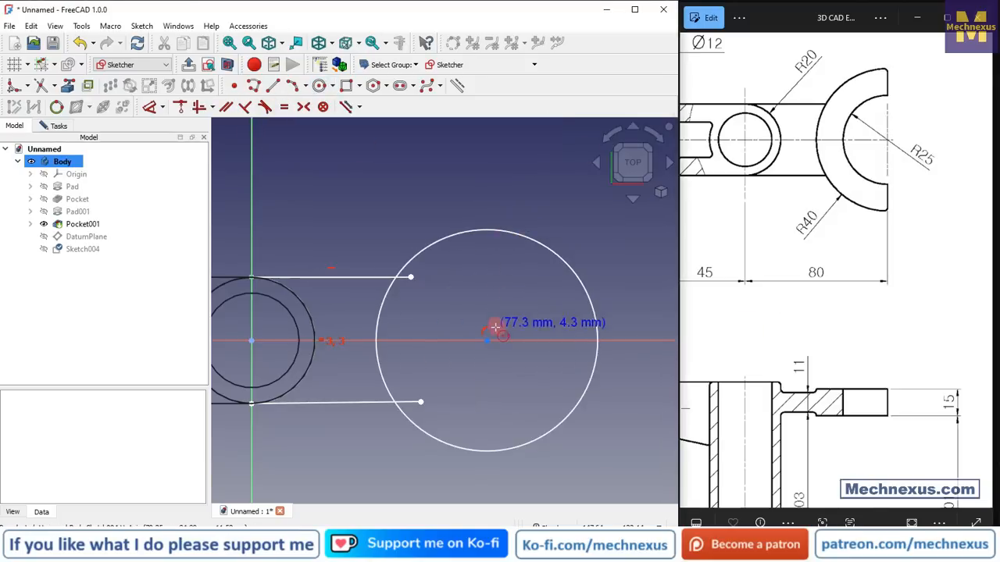
left_click(487, 339)
left_click(486, 282)
scroll(519, 233, "down", 4)
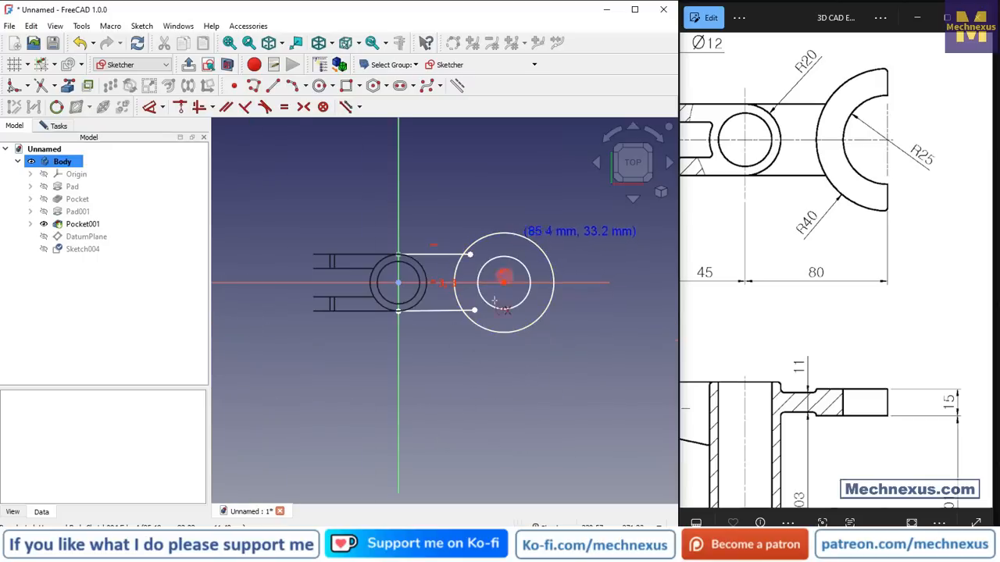
left_click_drag(504, 286, 553, 283)
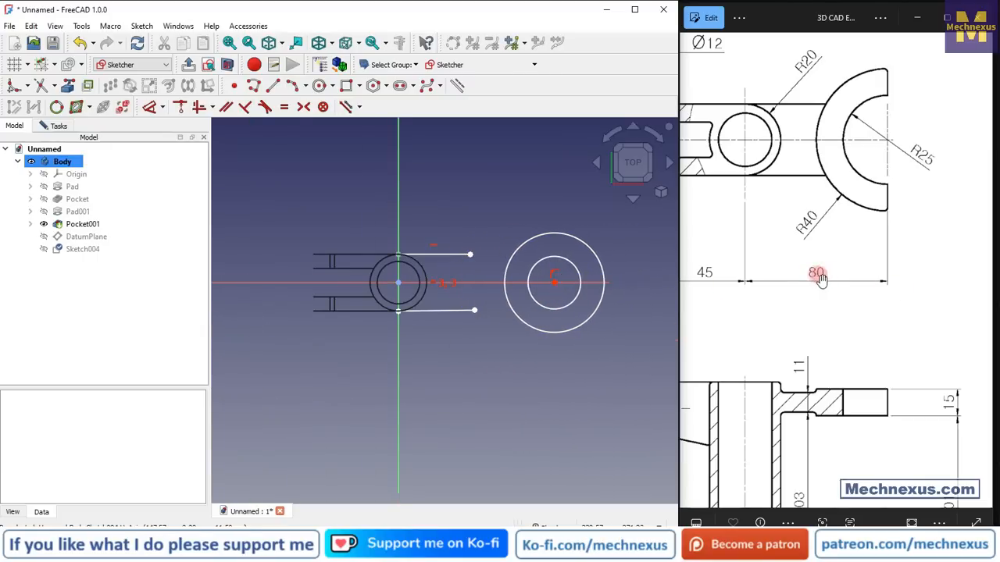
Set the horizontal distance from the origin to the centre of the two fork circles to 80 mm.
scroll(427, 327, "up", 3)
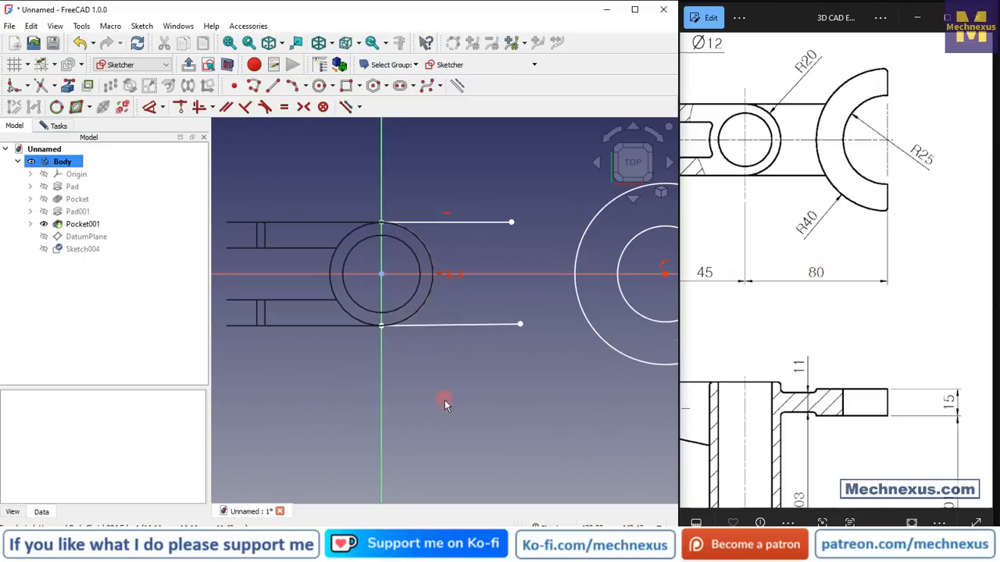
left_click(152, 110)
left_click(382, 274)
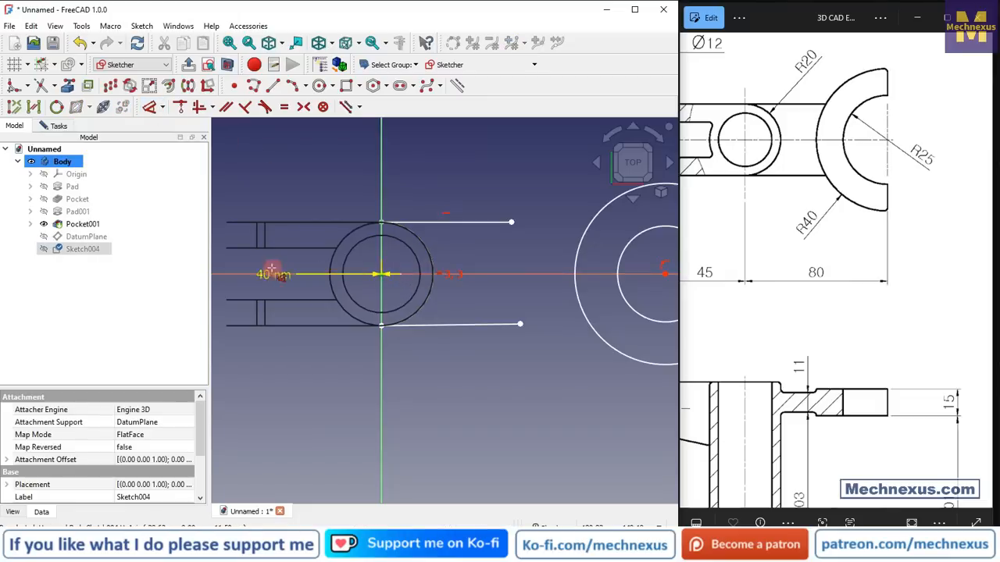
scroll(274, 270, "down", 2)
left_click(535, 274)
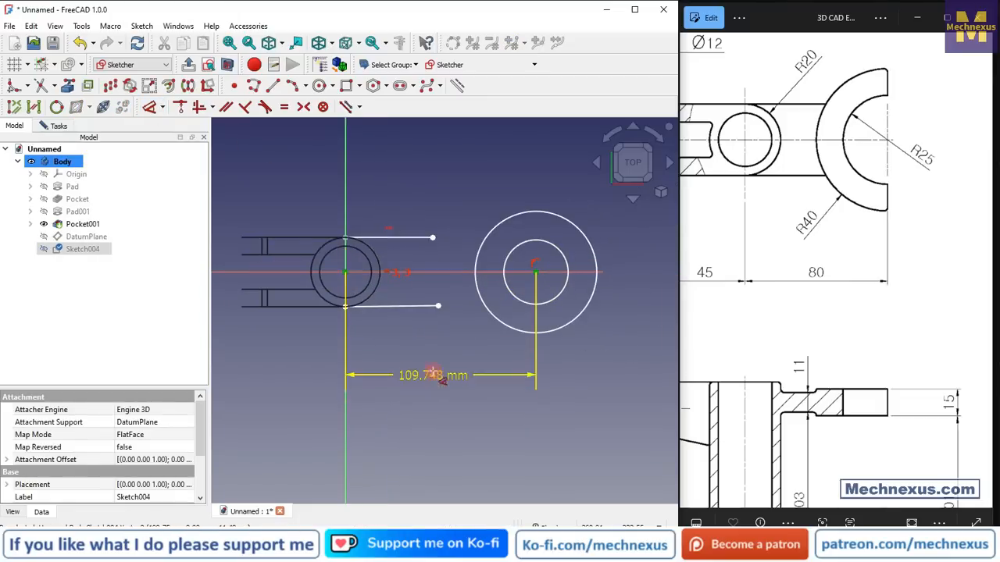
left_click(426, 373)
type("80")
key("Return")
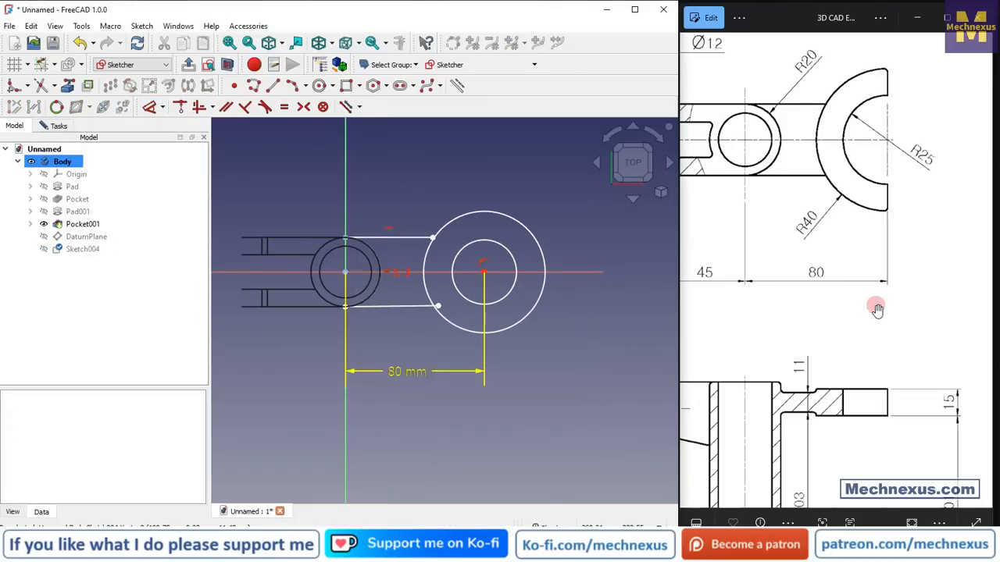
Dimension the inner fork circle with a diameter of 50 mm.
scroll(469, 228, "up", 1)
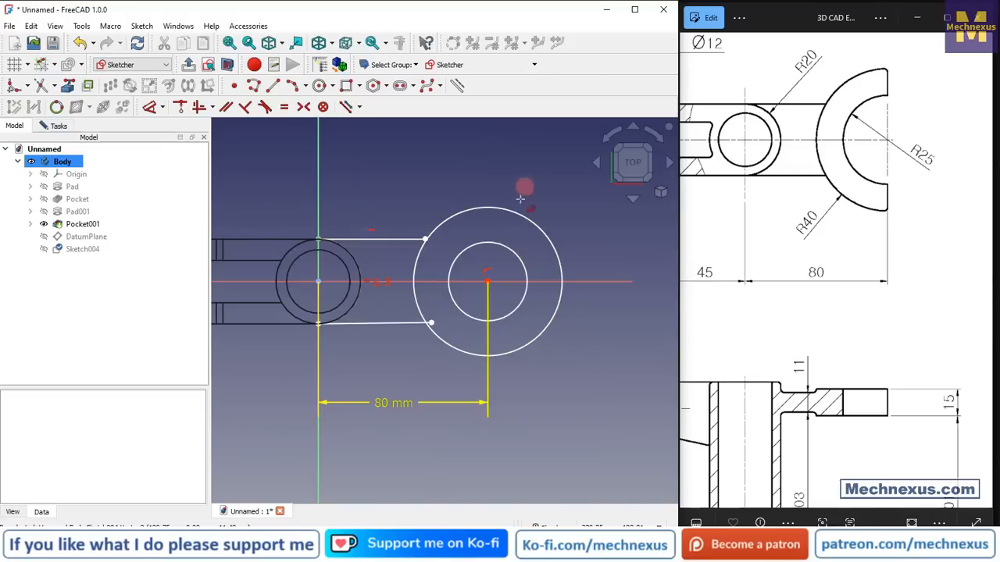
scroll(511, 237, "up", 1)
left_click(509, 250)
left_click(510, 228)
type("50")
key("Return")
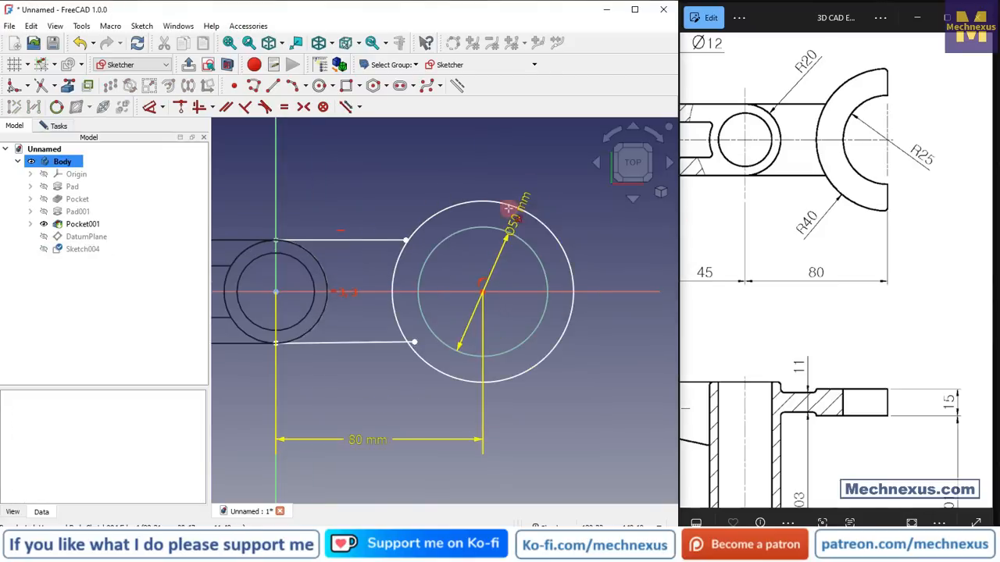
Dimension the outer fork circle with a diameter of 80 mm and move the inner circle's diameter label clear of it.
left_click(498, 198)
left_click(522, 152)
type("80")
key("Return")
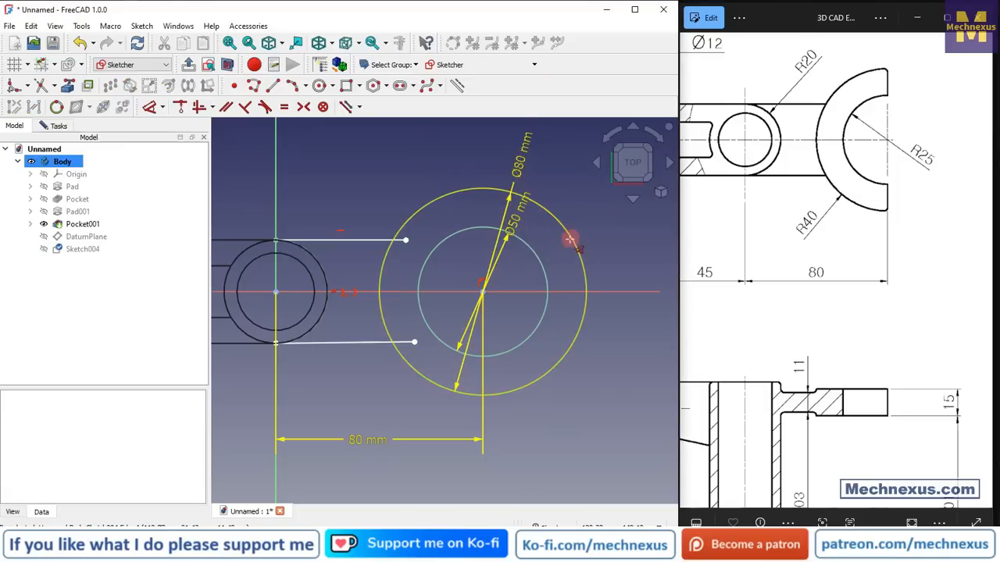
left_click_drag(513, 211, 613, 217)
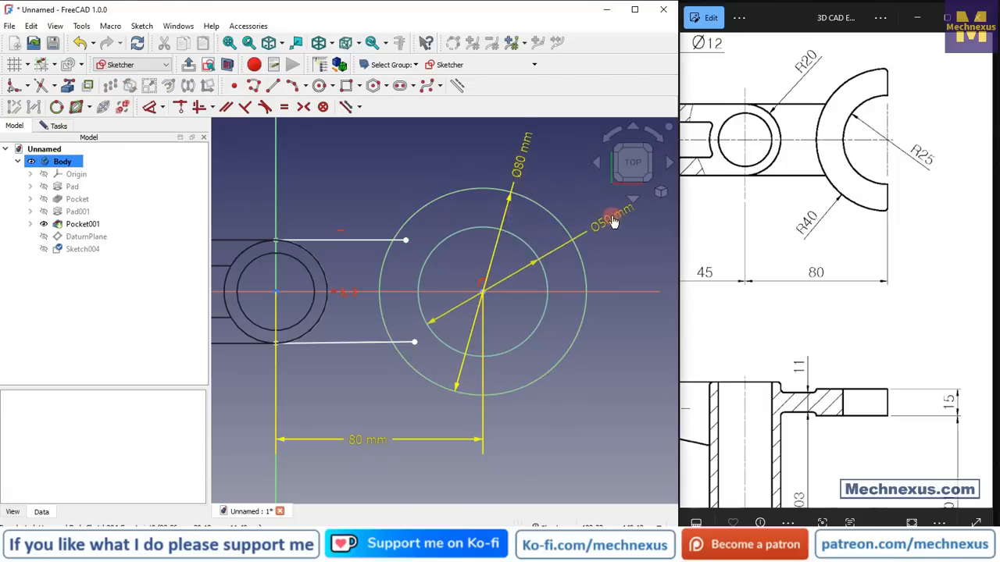
Trim the ends of the upper and lower side lines back to the outer fork circle.
scroll(357, 344, "up", 2)
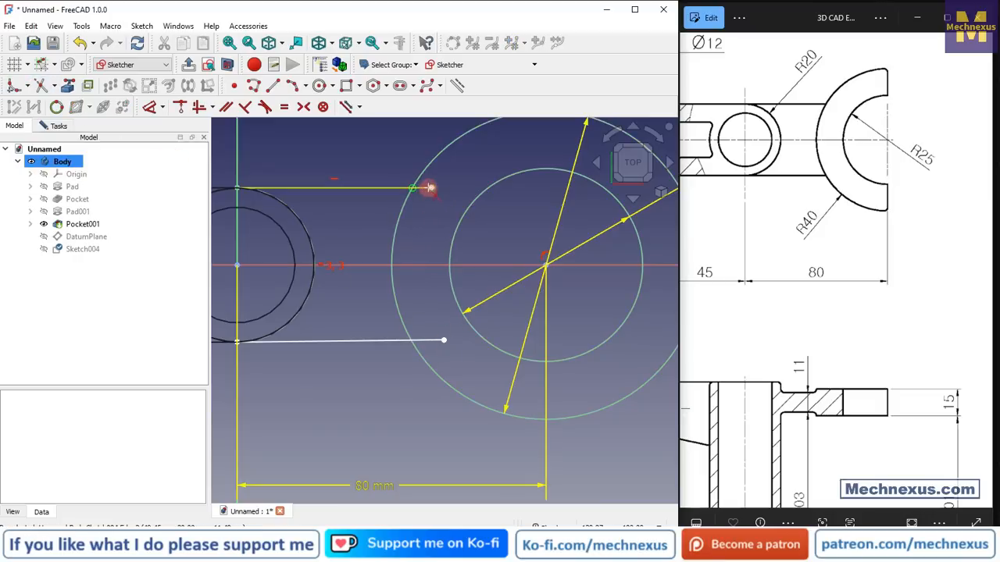
scroll(290, 212, "down", 5)
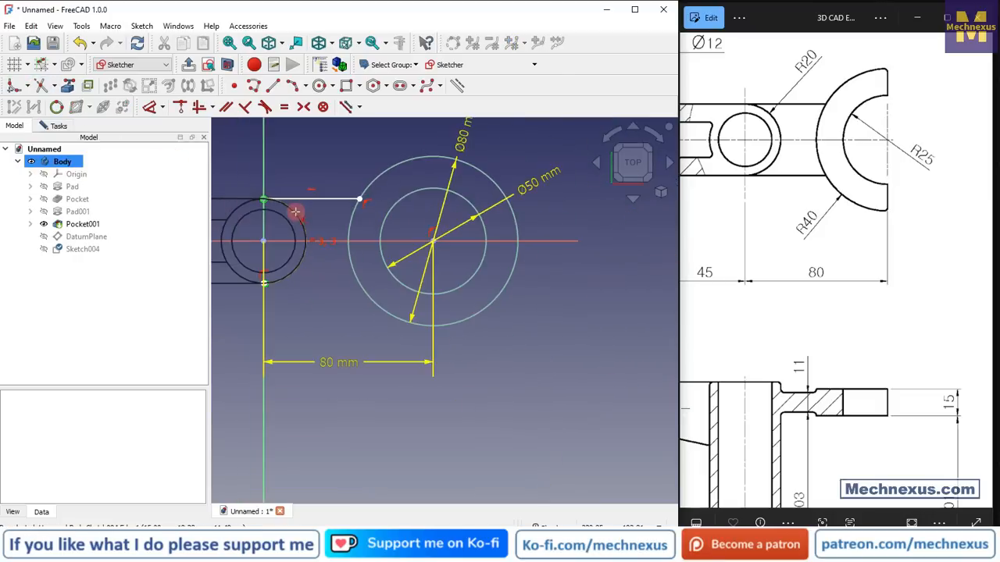
scroll(272, 278, "up", 5)
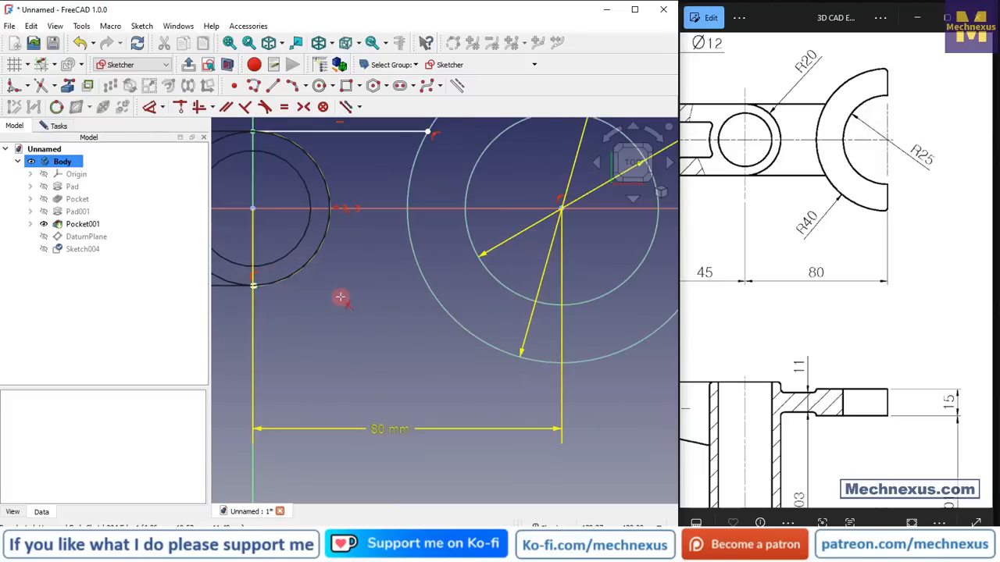
scroll(437, 283, "up", 3)
left_click(415, 290)
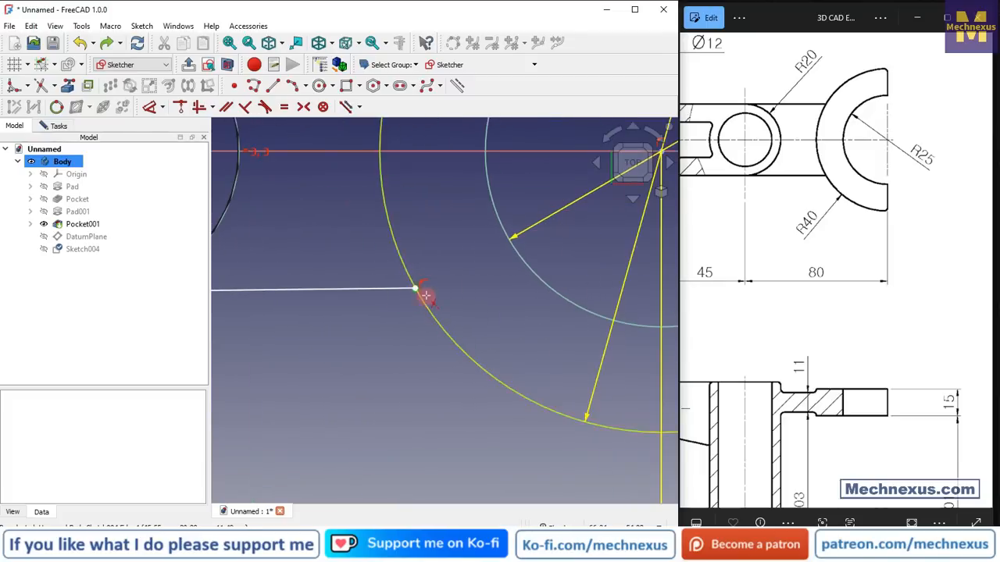
scroll(418, 289, "down", 5)
scroll(384, 336, "down", 3)
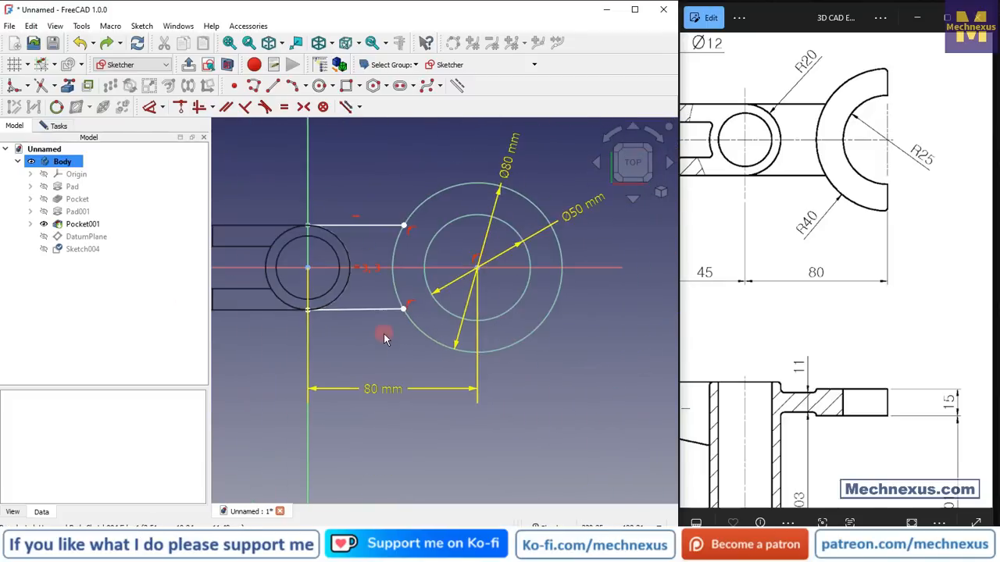
scroll(441, 184, "up", 2)
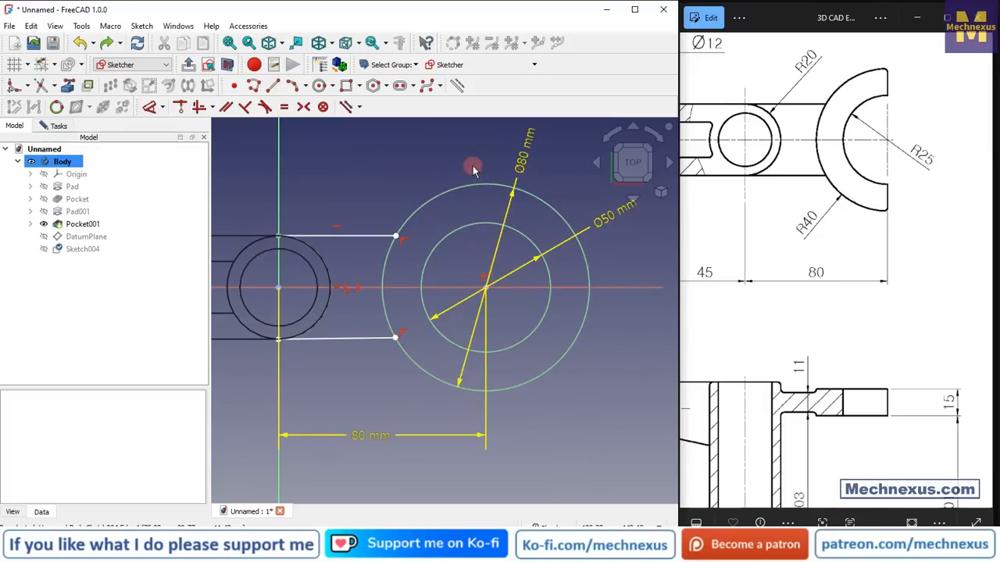
scroll(428, 332, "down", 2)
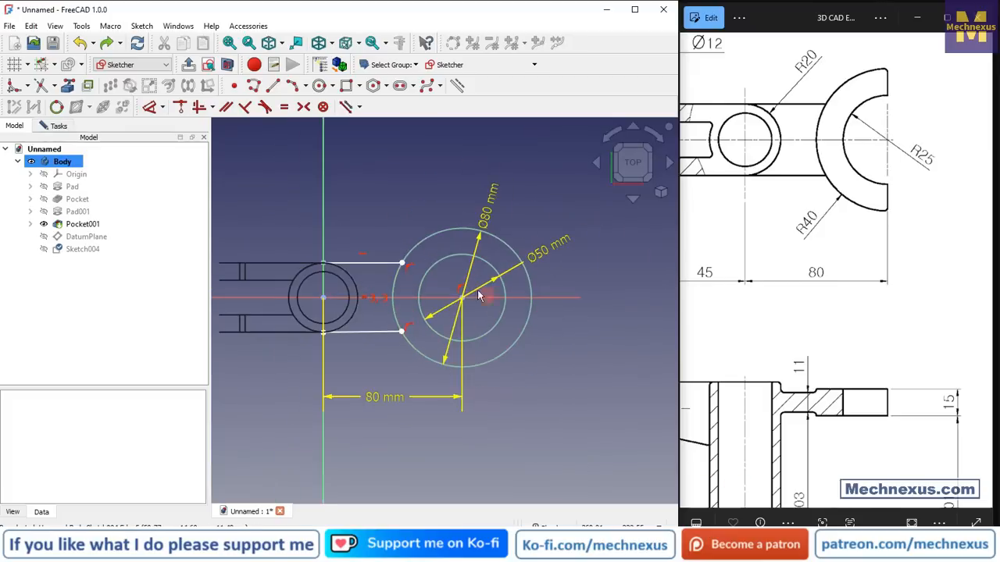
Draw a vertical line about 126 mm long beyond the fork circles, crossing the horizontal axis.
scroll(488, 303, "up", 2)
left_click(273, 88)
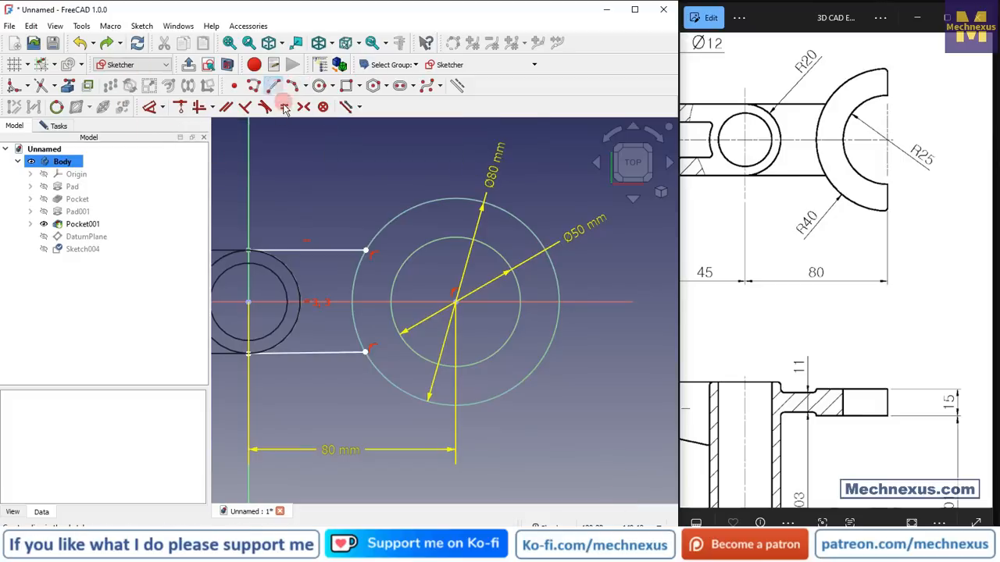
scroll(222, 125, "down", 2)
left_click(507, 142)
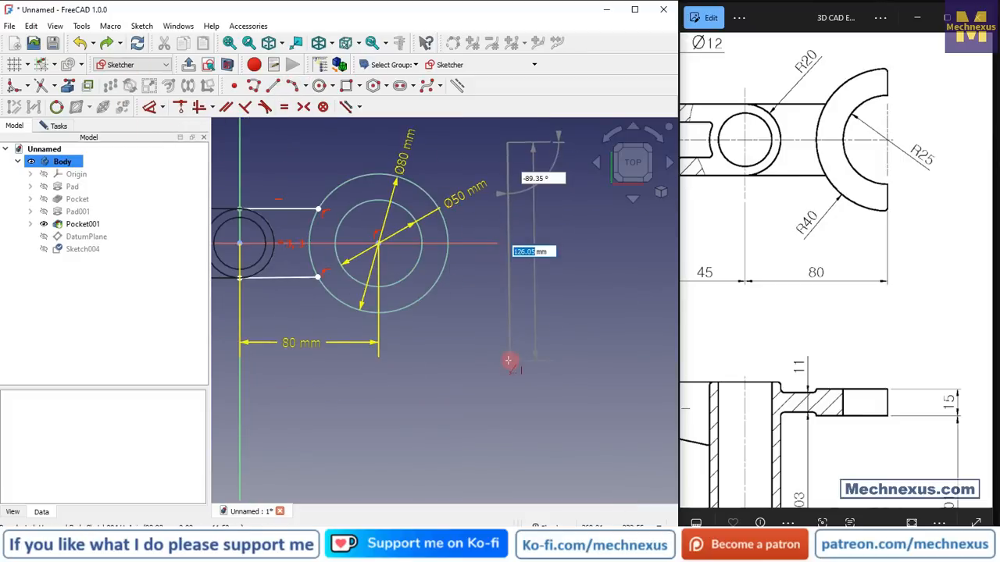
left_click(508, 361)
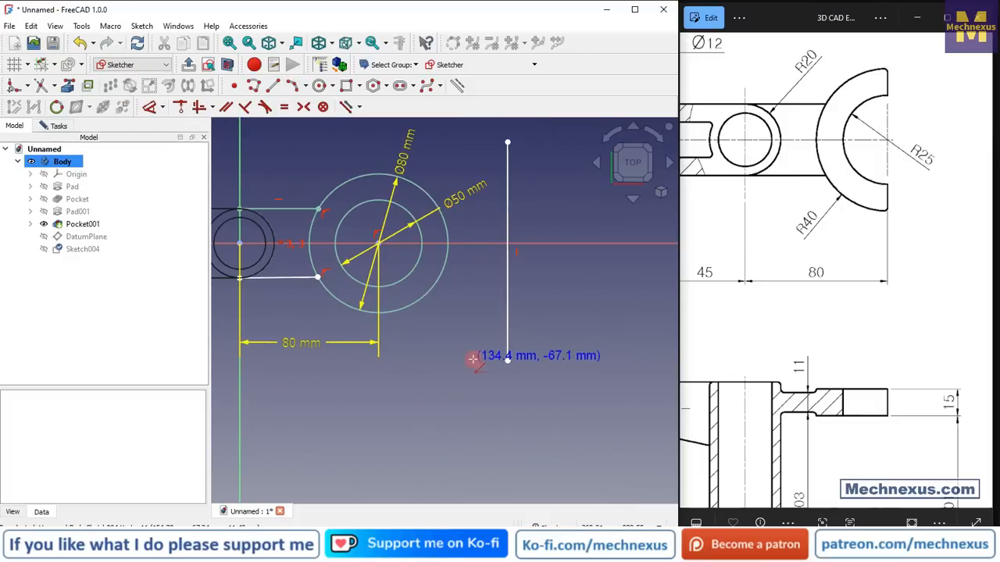
Constrain the vertical line to pass through the centre of the fork circles.
left_click(508, 296)
scroll(377, 252, "up", 2)
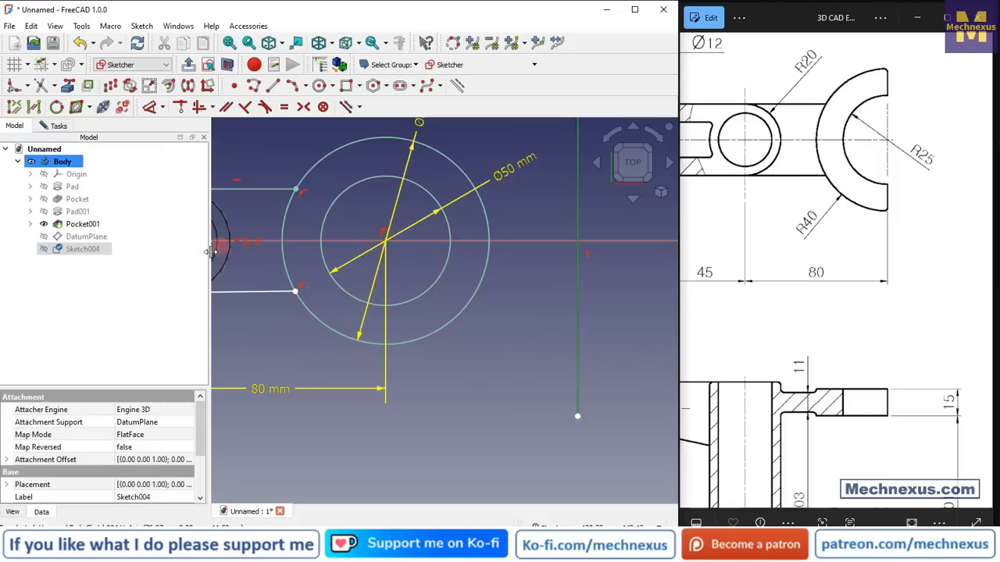
left_click(178, 107)
scroll(407, 301, "down", 2)
scroll(373, 164, "up", 2)
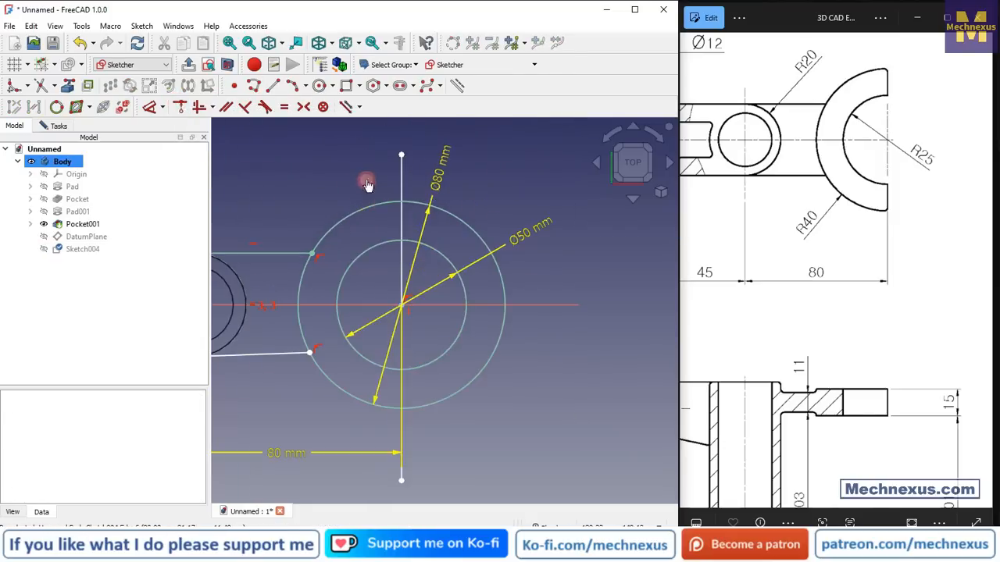
Trim both fork circles to the halves facing the cylinder and cut off the vertical line's protruding ends.
left_click(42, 86)
left_click(476, 230)
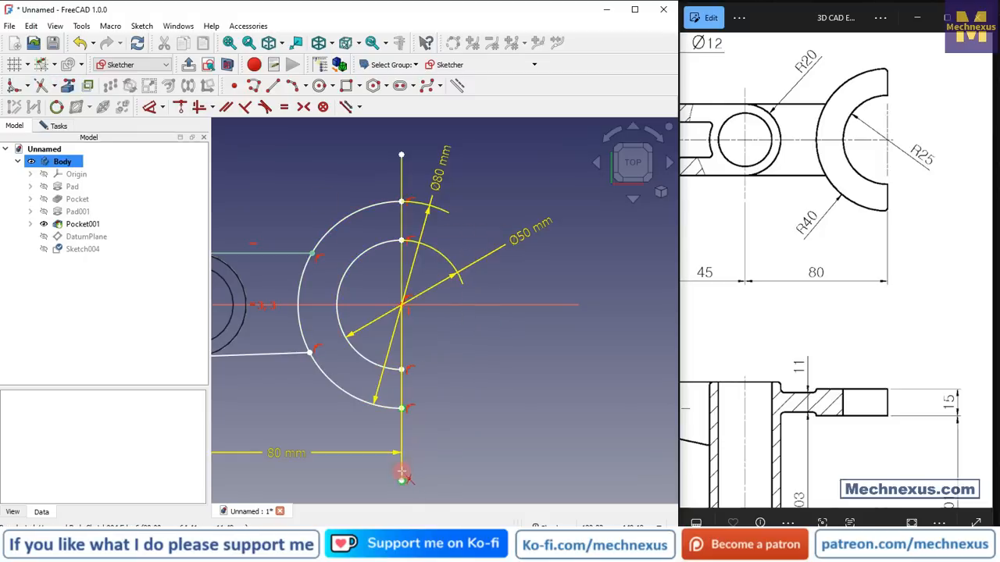
left_click(403, 169)
scroll(625, 303, "down", 3)
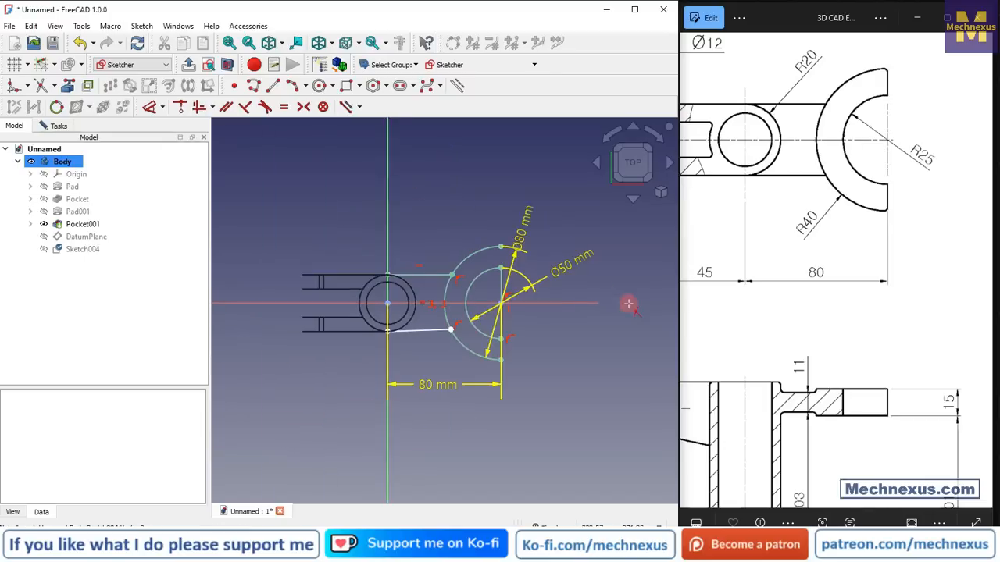
Pull the lower side line's loose start point away and constrain it coincident with the lower endpoint of the cylinder arc.
scroll(414, 356, "up", 3)
mouse_move(388, 338)
left_mouse_down()
mouse_move(446, 356)
mouse_move(408, 357)
left_mouse_up()
scroll(401, 343, "up", 2)
scroll(401, 346, "up", 1)
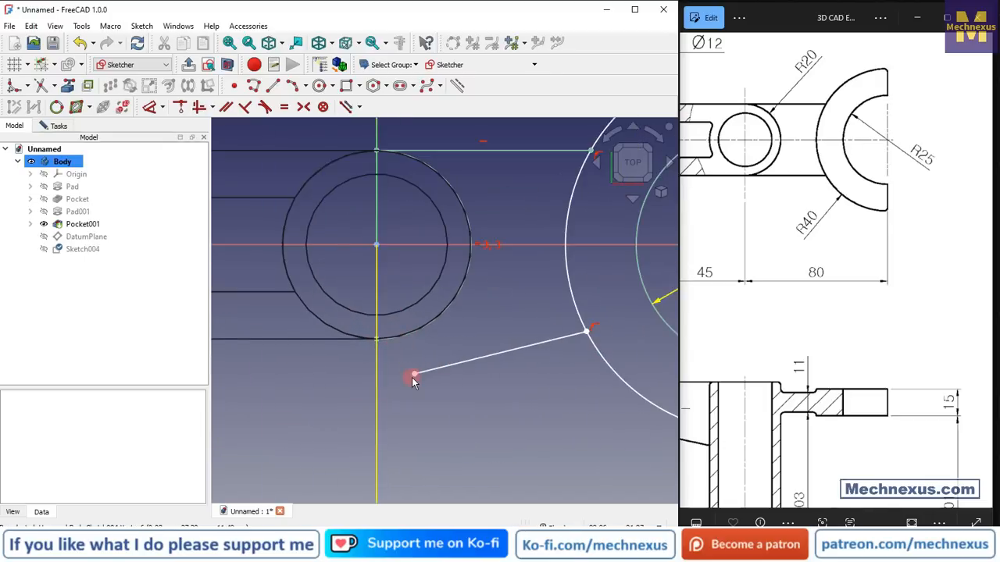
left_click(414, 374)
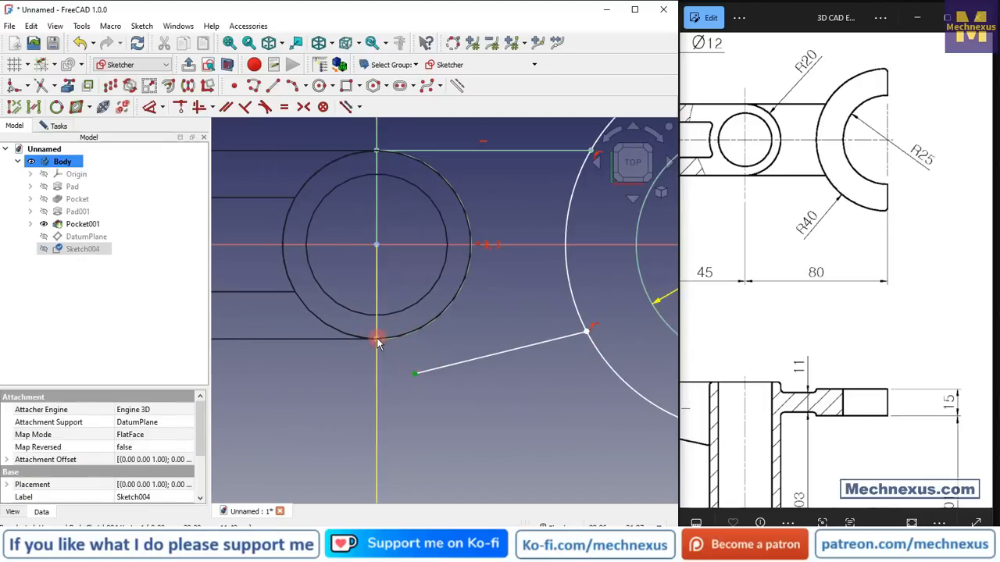
left_click(180, 107)
scroll(449, 306, "down", 3)
scroll(420, 313, "down", 2)
Reposition the 50 mm and 80 mm diameter labels and the 80 mm distance label on the cylinder side of the fork.
scroll(598, 297, "up", 2)
scroll(559, 230, "up", 2)
left_click(559, 242)
left_click_drag(596, 227, 313, 160)
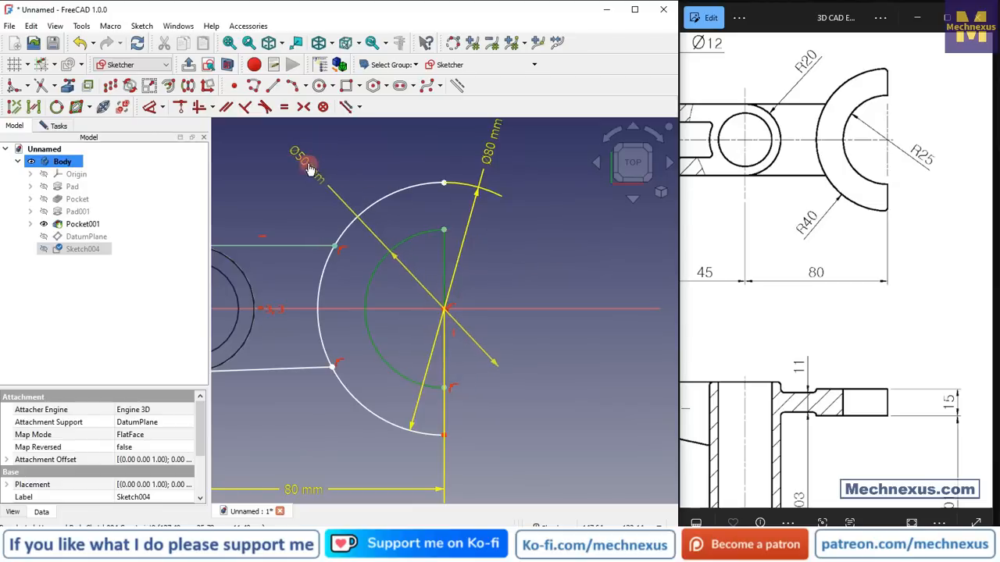
left_click_drag(484, 154, 255, 181)
left_click(538, 218)
scroll(434, 270, "down", 2)
left_click_drag(351, 419, 363, 291)
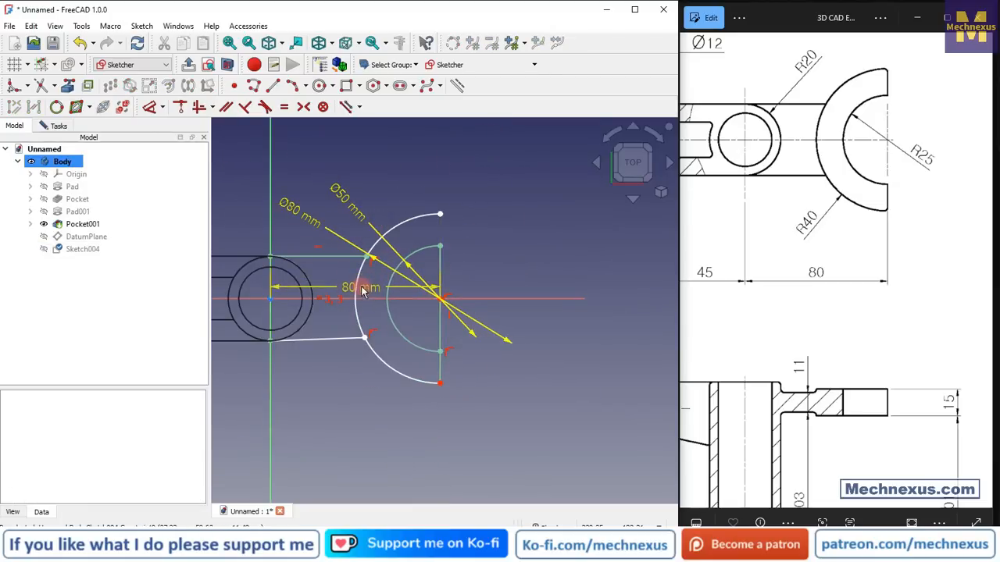
Delete the vertical line running through the centre of the fork arcs.
scroll(459, 258, "up", 2)
left_click(430, 260)
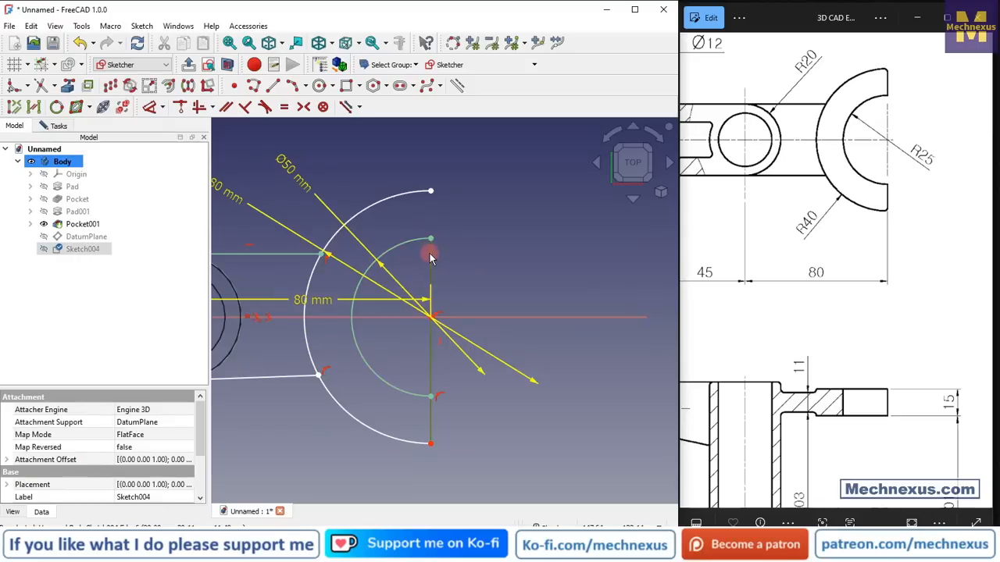
key("Delete")
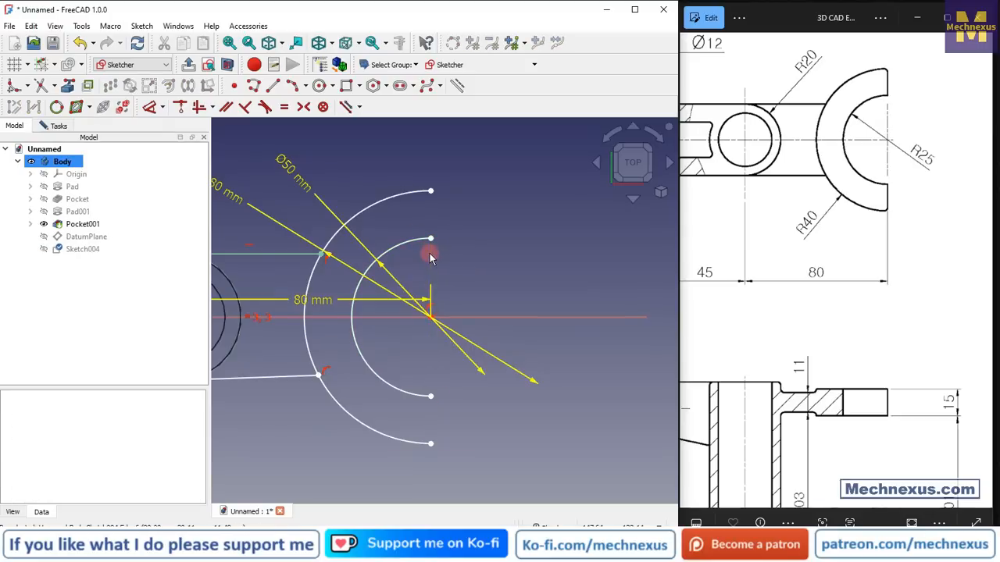
Close both open ends of the fork with short vertical lines joining the inner and outer arc endpoints.
left_click(272, 87)
left_click(430, 238)
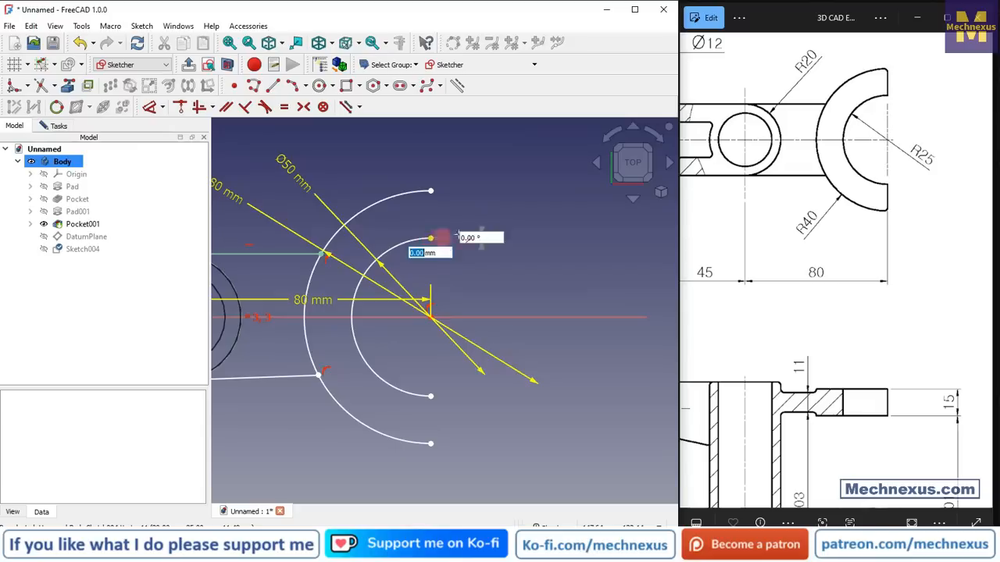
left_click(430, 190)
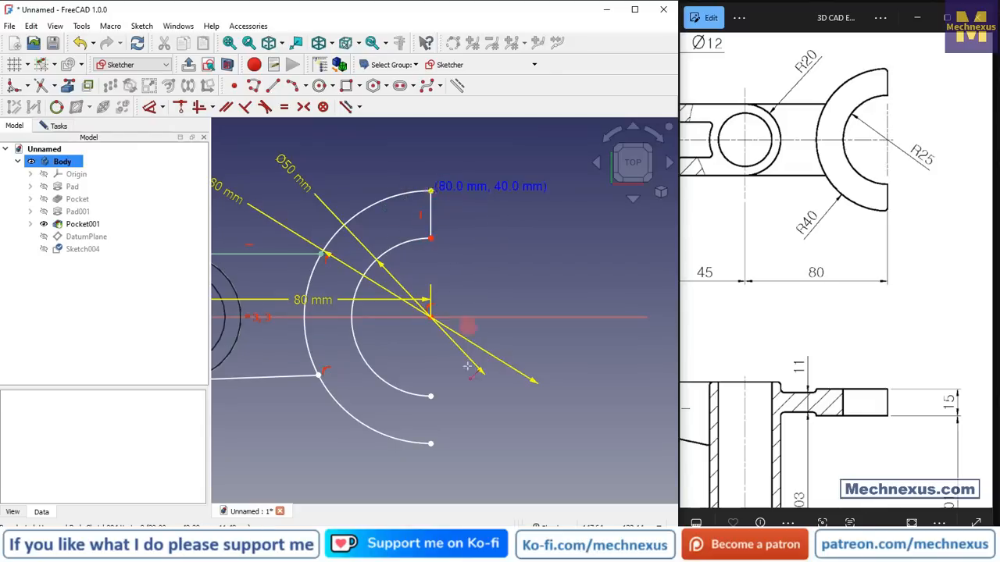
left_click(430, 442)
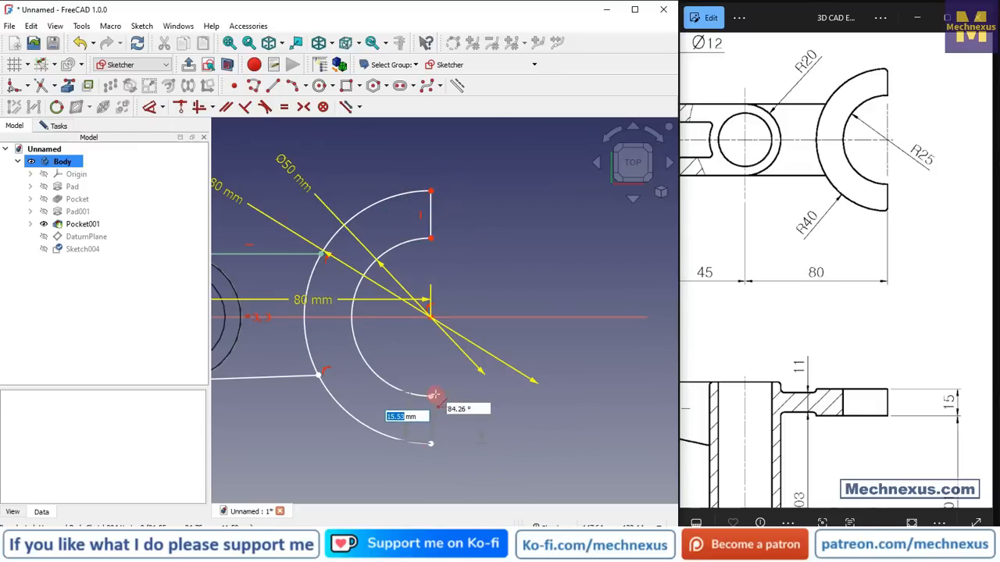
left_click(430, 394)
scroll(481, 390, "down", 3)
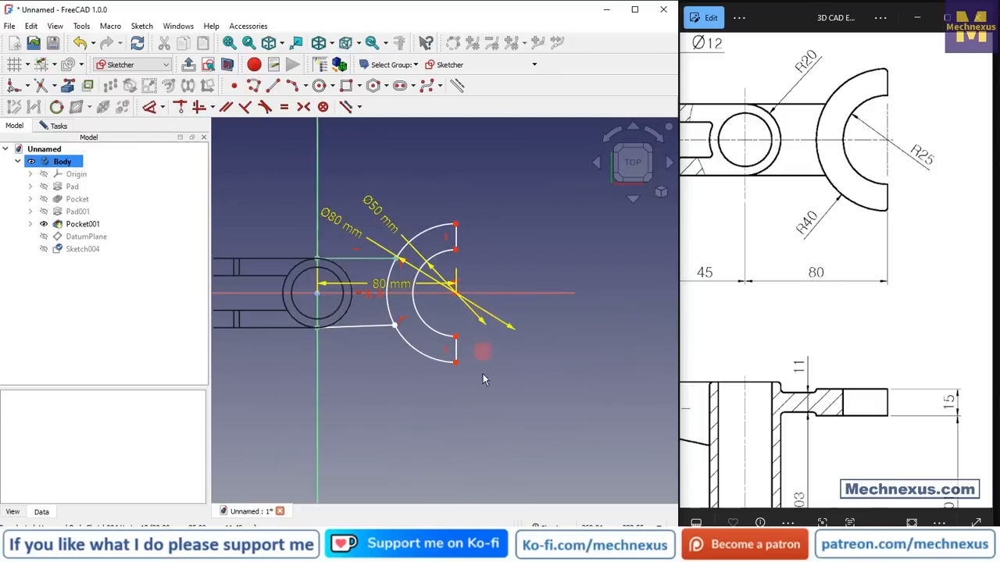
Test the fork ends for free movement and constrain the inner endpoint of the lower closing line vertically to the arcs' centre.
scroll(487, 245, "up", 1)
mouse_move(450, 237)
left_mouse_down()
mouse_move(494, 240)
mouse_move(427, 229)
mouse_move(509, 228)
mouse_move(448, 222)
left_mouse_up()
left_click(449, 334)
left_click_drag(446, 384, 479, 386)
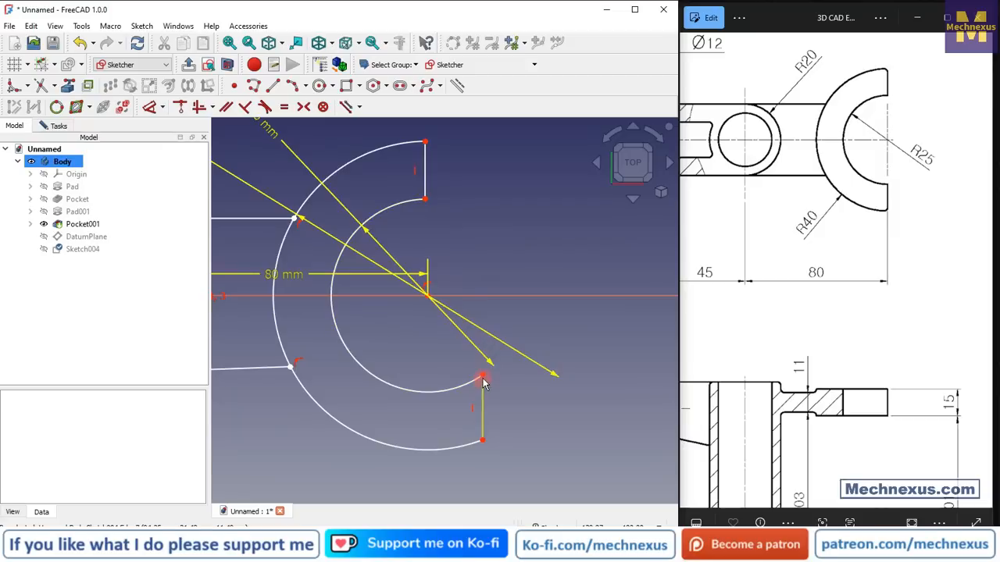
left_click(481, 376)
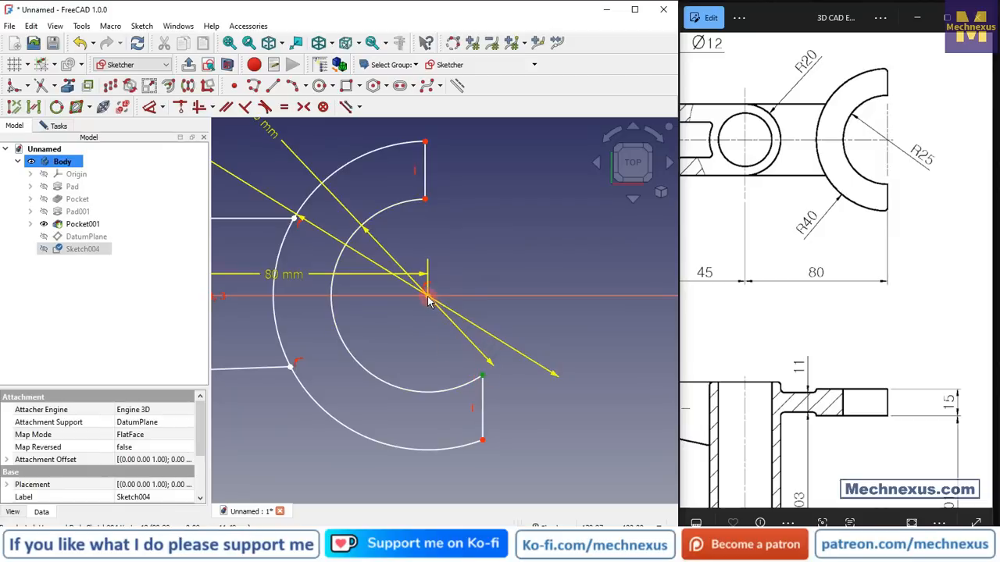
left_click(199, 106)
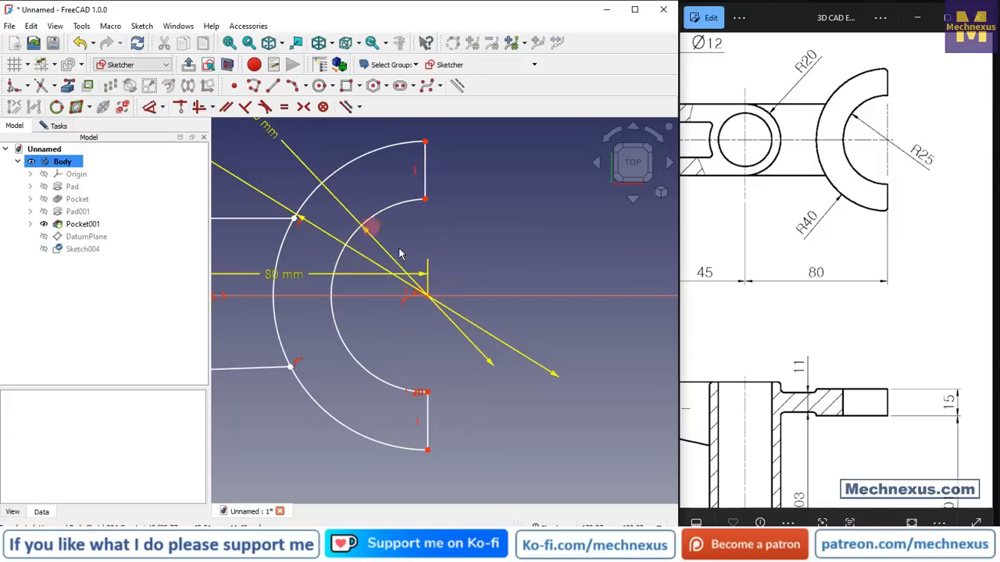
Constrain the inner endpoint of the upper closing line vertically to the arcs' centre.
left_click(427, 299)
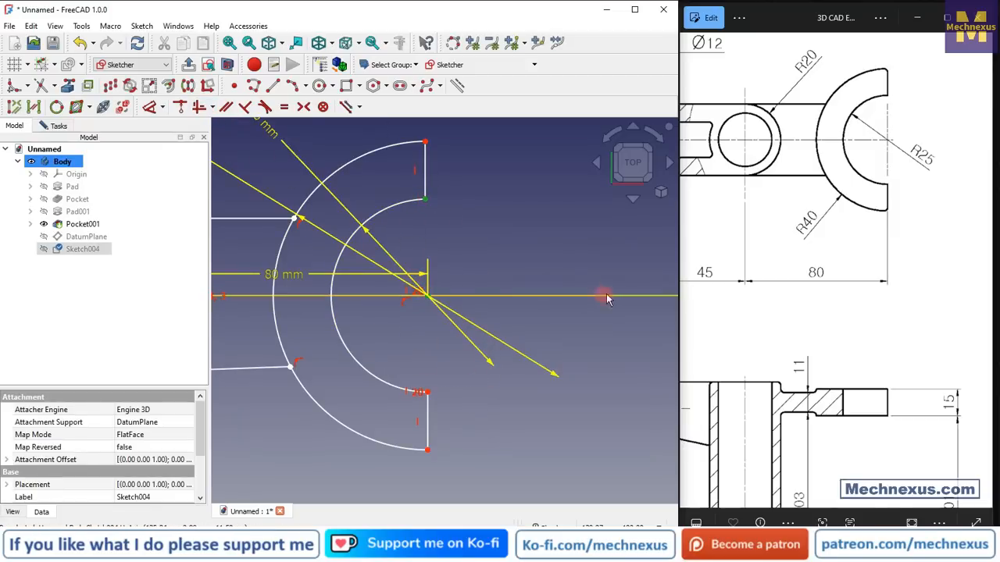
left_click(199, 106)
scroll(515, 250, "down", 3)
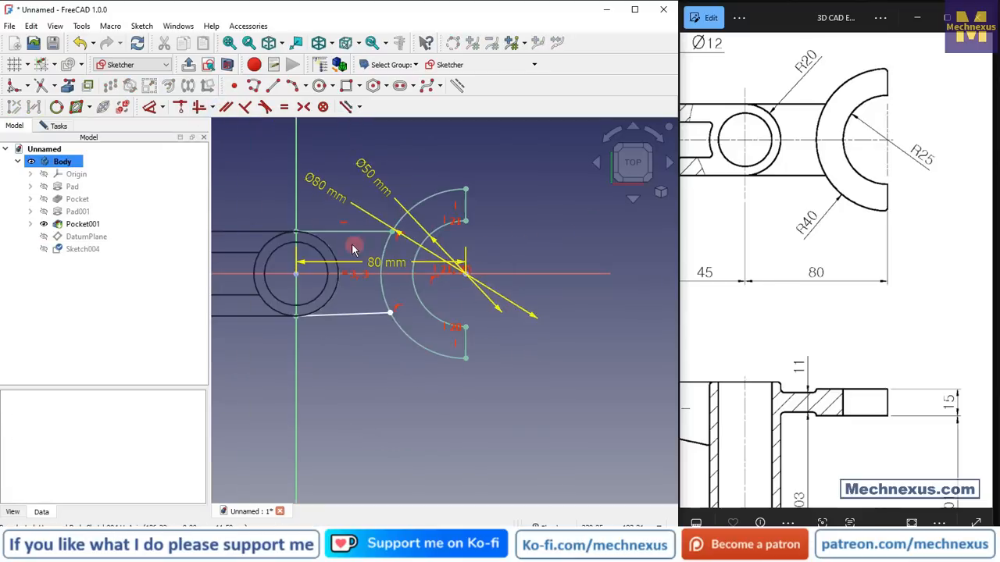
Pull the arm's lower line slightly out of position and constrain it horizontally.
scroll(359, 249, "up", 2)
mouse_move(375, 335)
left_mouse_down()
mouse_move(366, 348)
mouse_move(348, 338)
left_mouse_up()
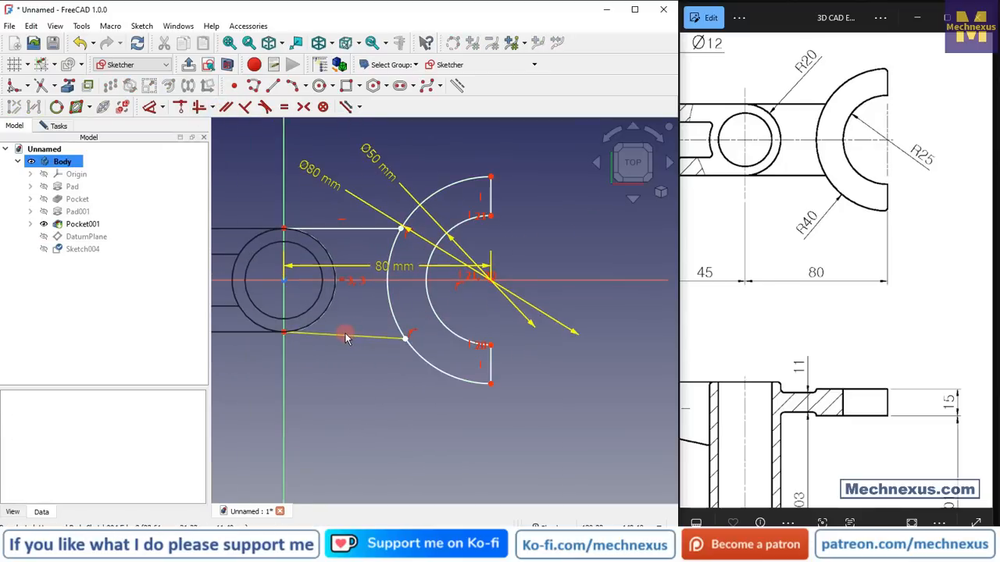
left_click(347, 337)
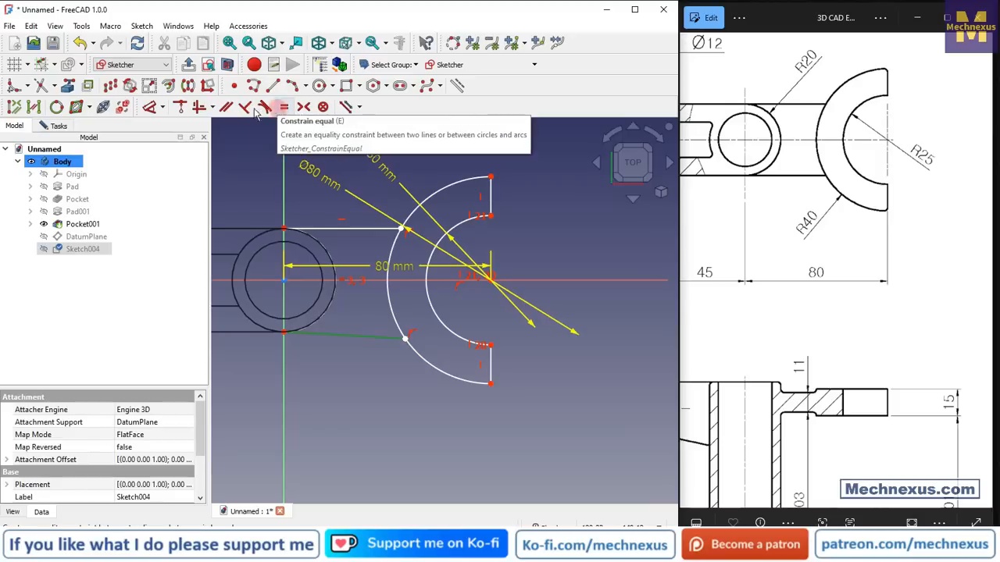
left_click(283, 108)
mouse_move(502, 271)
middle_mouse_down()
mouse_move(344, 230)
mouse_move(387, 236)
middle_mouse_up()
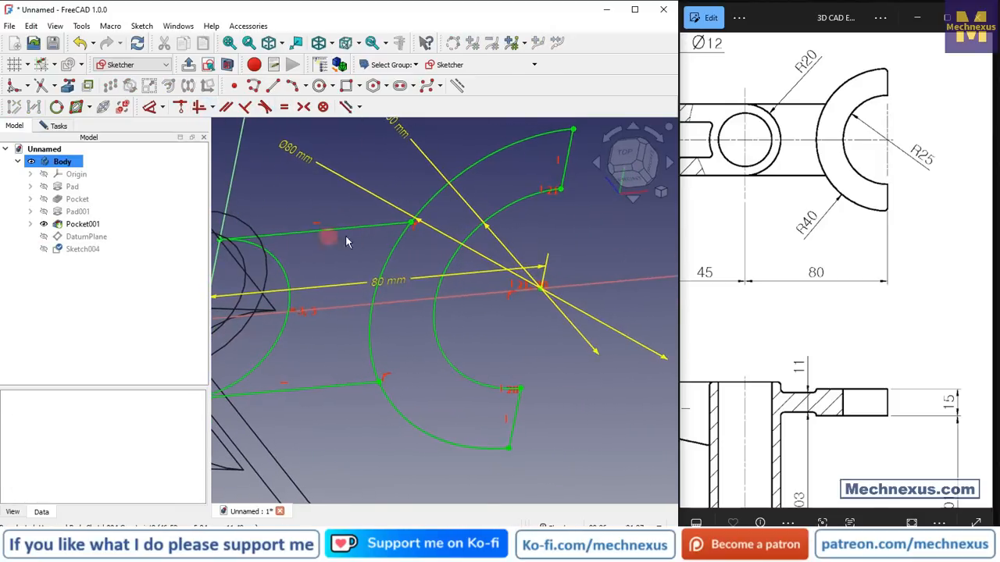
Draw a three-point arc across the arm's fork end, joining the endpoints of the two horizontal lines beside the outer fork arc.
scroll(346, 242, "down", 3)
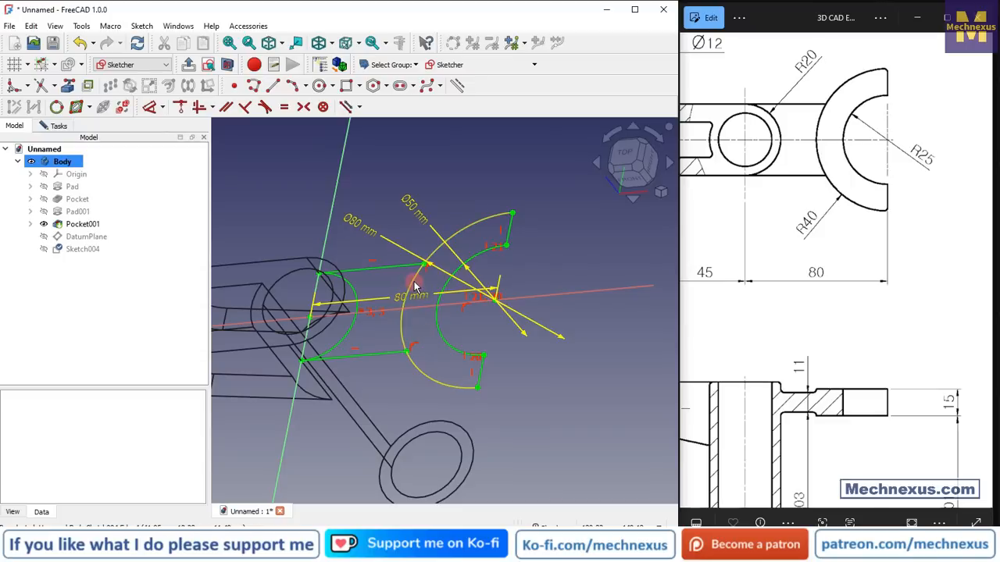
left_click(469, 269)
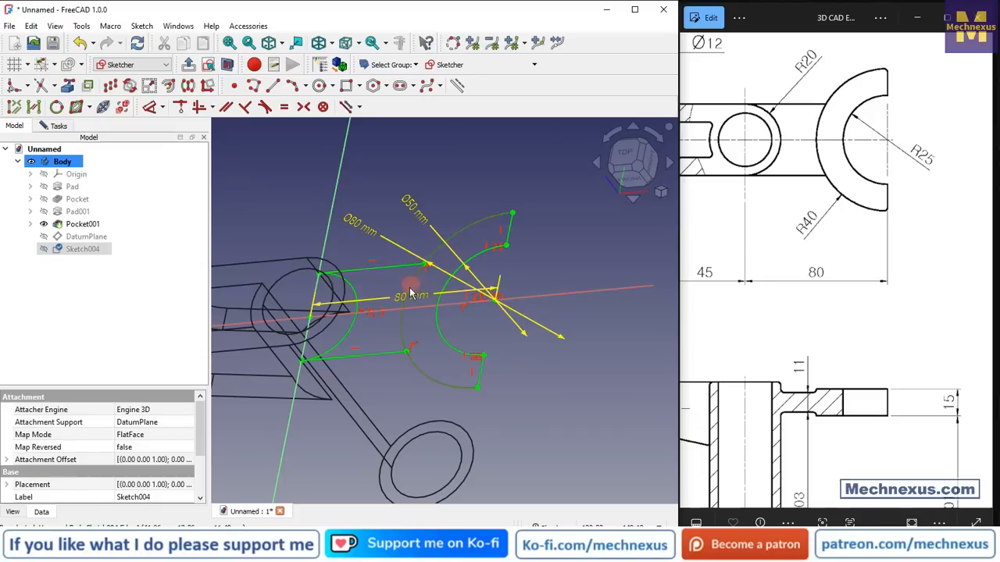
left_click(625, 153)
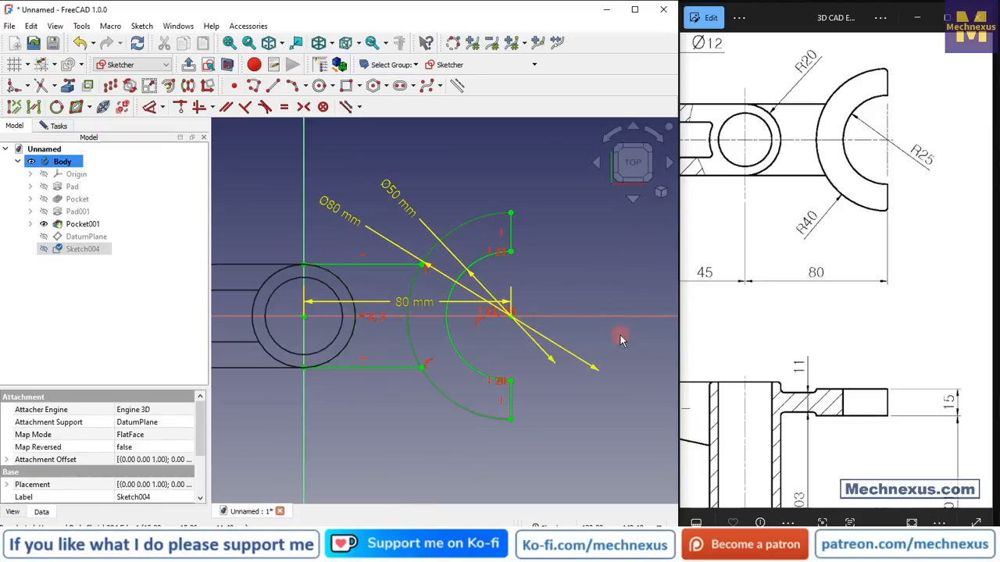
scroll(396, 242, "up", 2)
left_click_drag(427, 335, 446, 123)
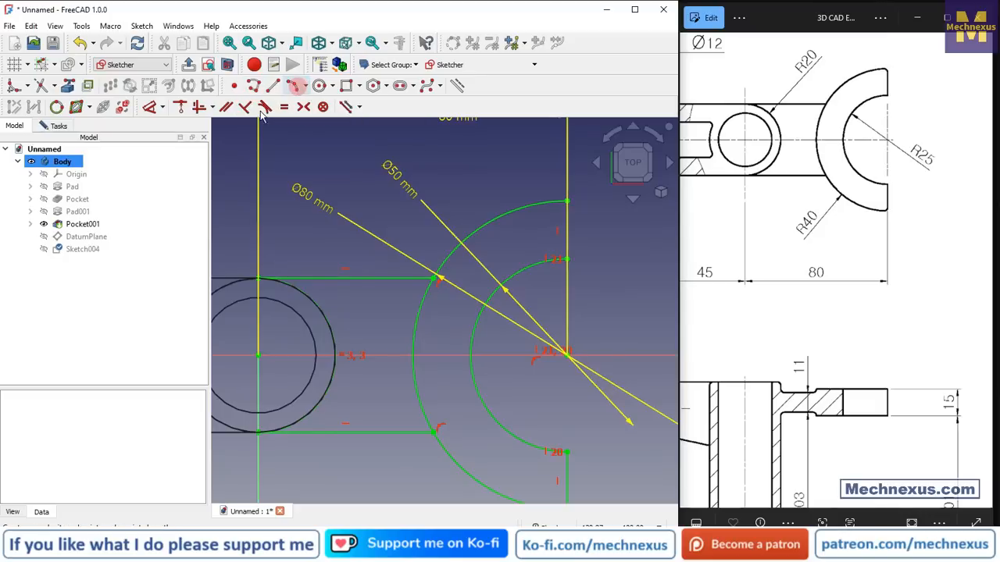
left_click(431, 434)
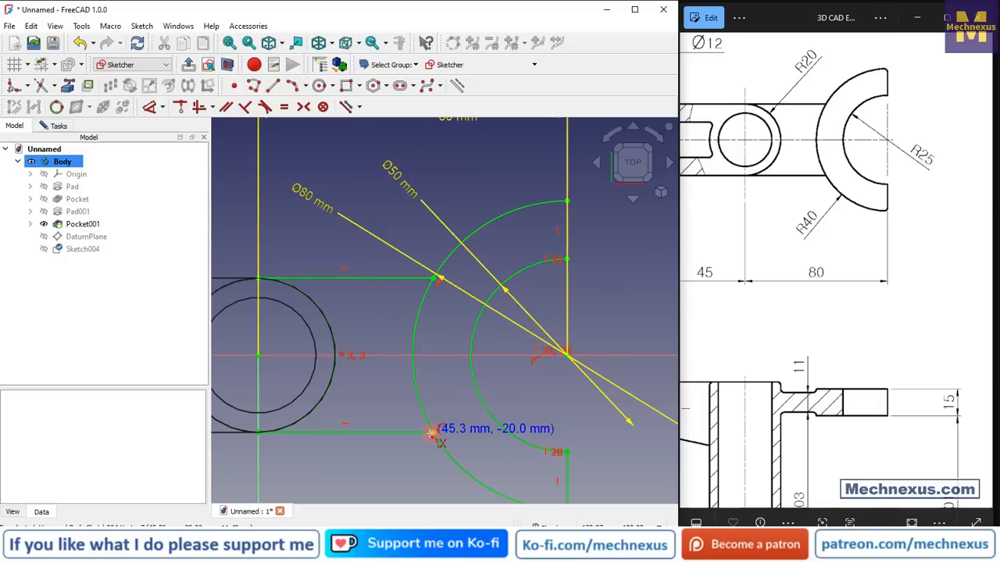
left_click(434, 279)
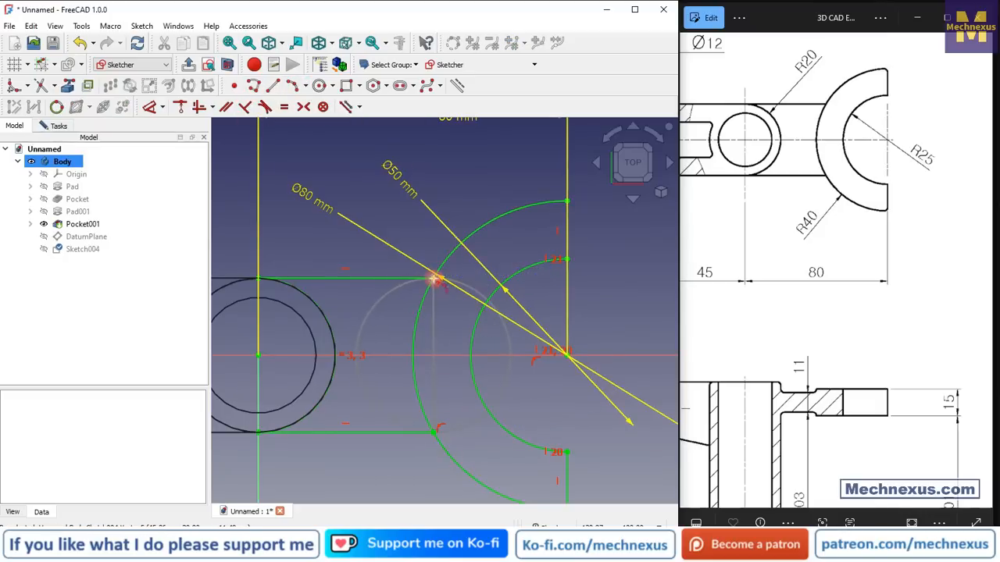
left_click(408, 330)
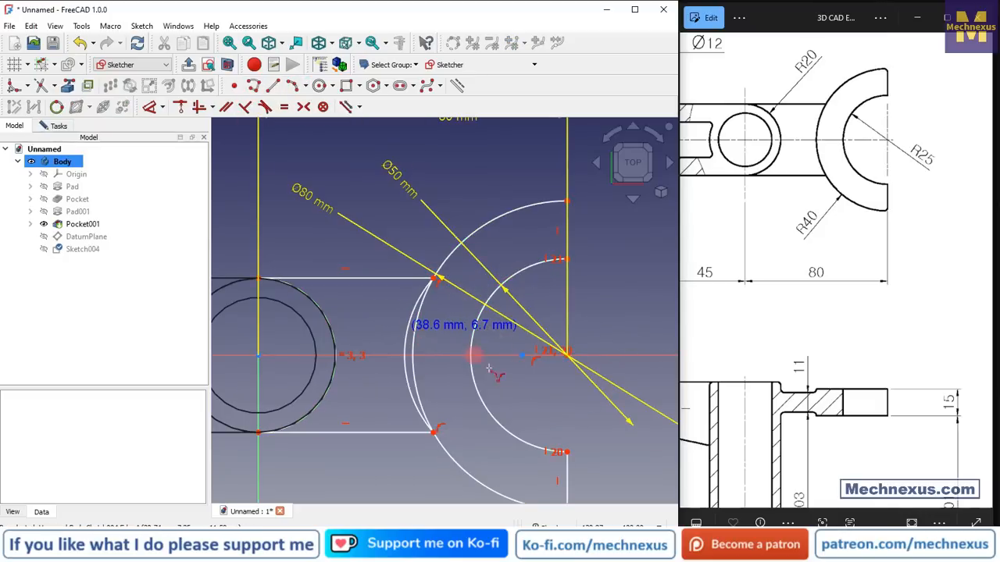
Constrain the new arc equal to the 80 mm diameter outer fork arc and check the overlap at their shared endpoint.
left_click(414, 373)
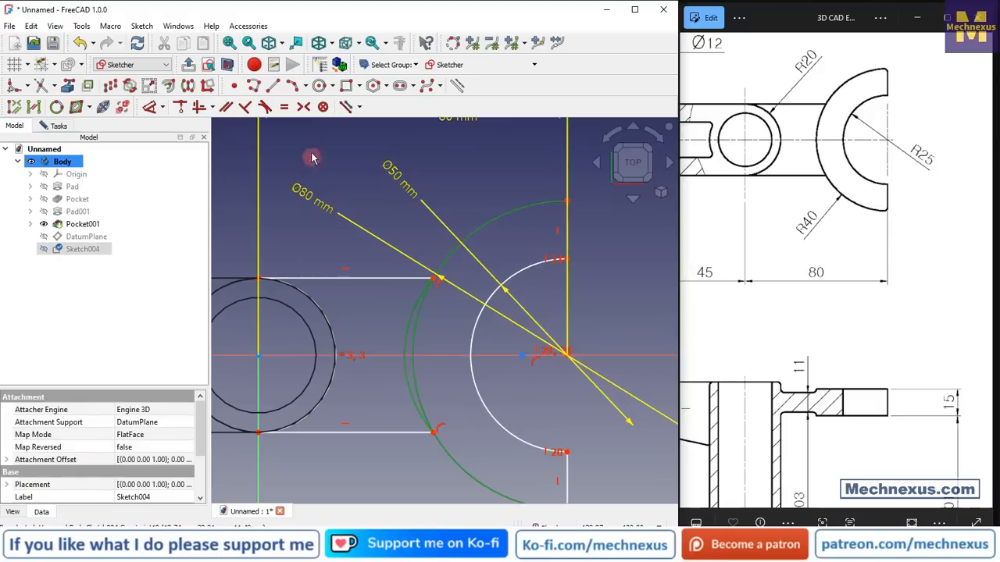
left_click(284, 106)
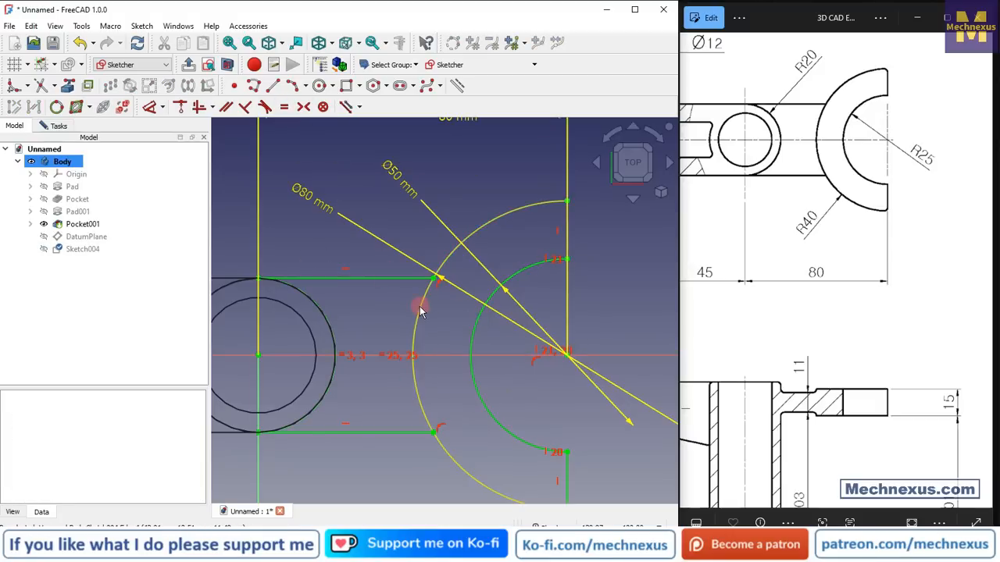
left_click(415, 367)
left_click(413, 281)
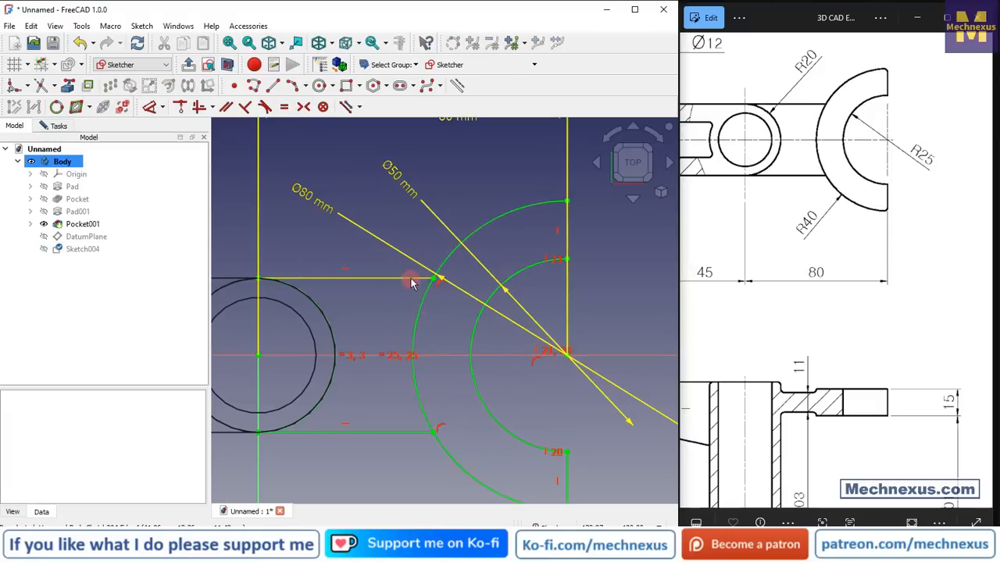
scroll(413, 281, "up", 7)
scroll(484, 333, "up", 5)
scroll(436, 253, "down", 4)
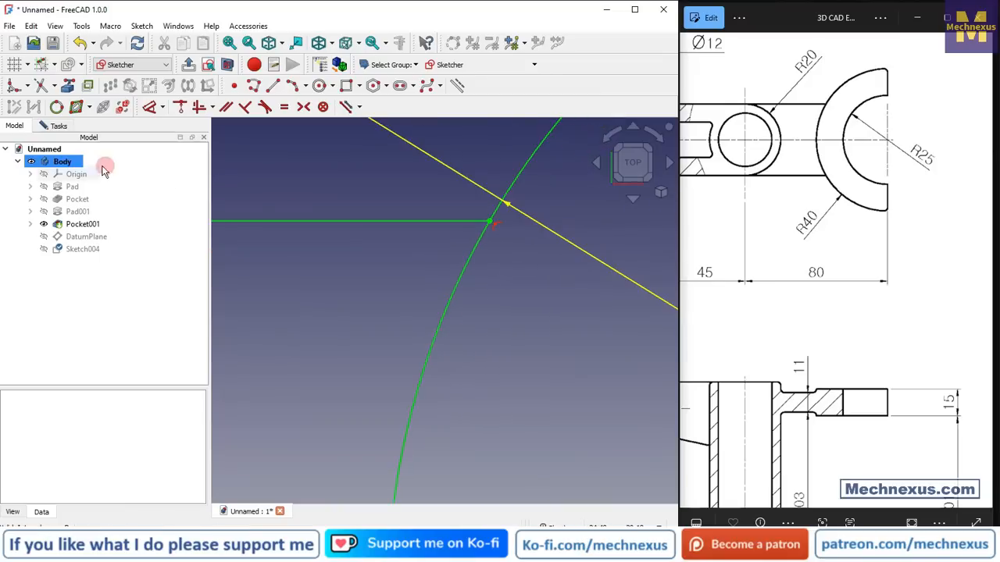
Close the fork sketch and display the model in the Flat lines draw style.
left_click(57, 126)
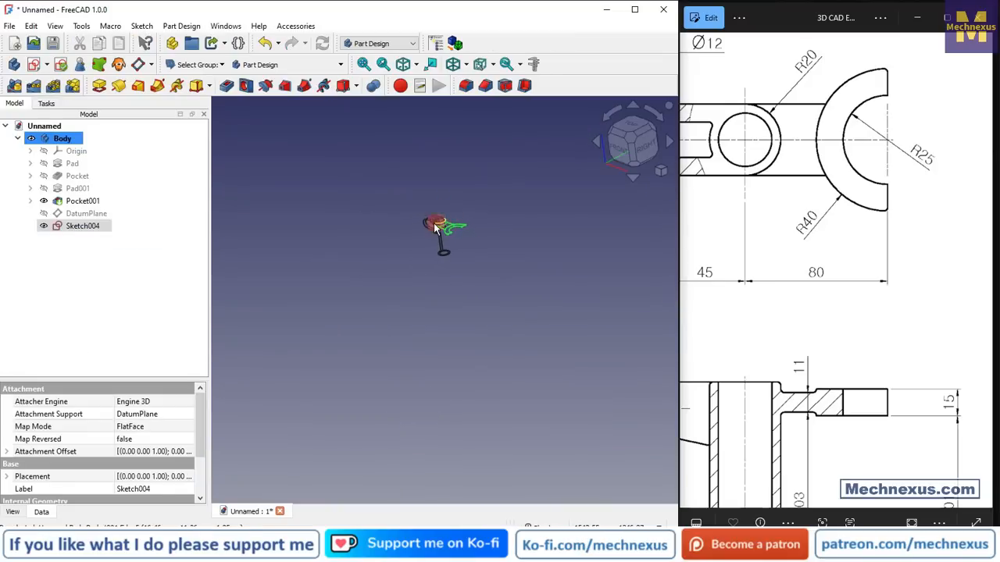
left_click(194, 148)
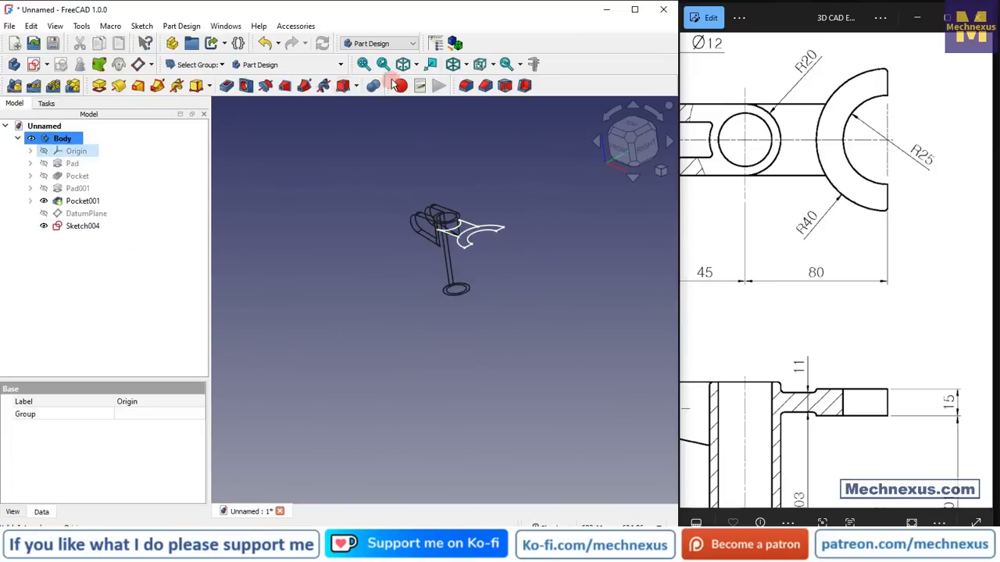
left_click(474, 69)
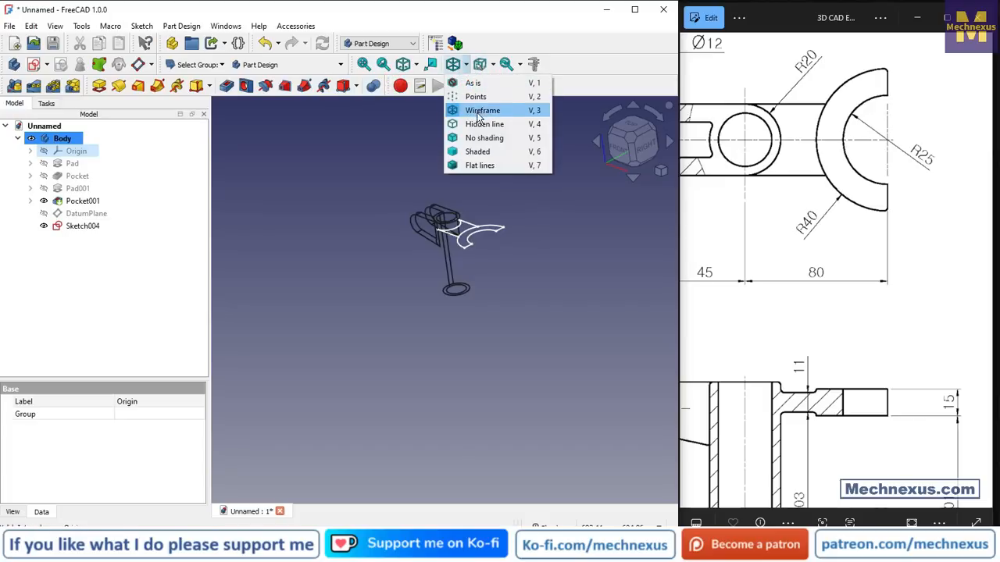
left_click(473, 171)
left_click(464, 193)
scroll(441, 239, "up", 5)
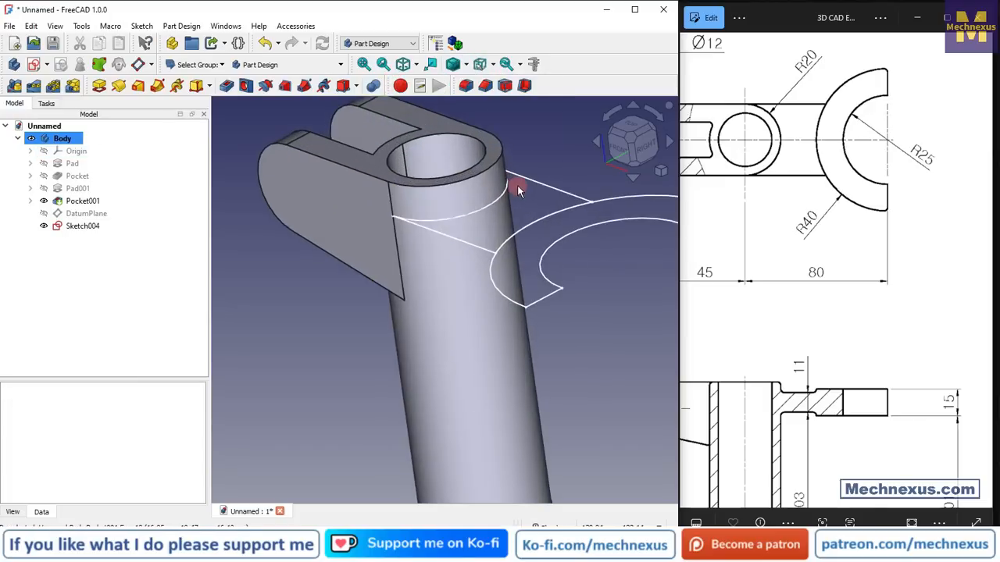
Select the sketch edges bounding the arm web: both straight lines, the cylinder-side arc and the short arc on the fork side.
left_click(638, 123)
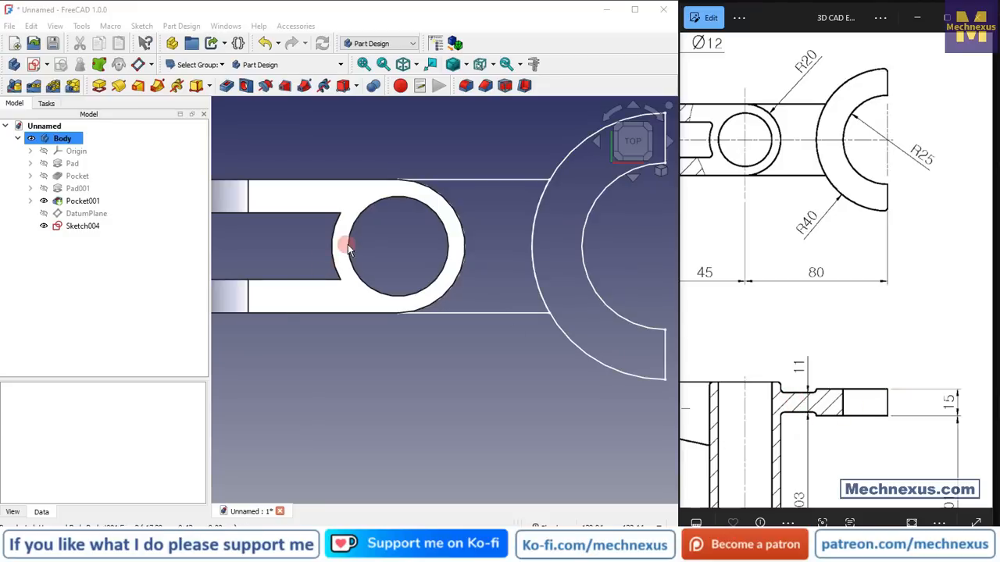
scroll(339, 246, "down", 2)
scroll(424, 250, "up", 2)
middle_click_drag(452, 281, 427, 259)
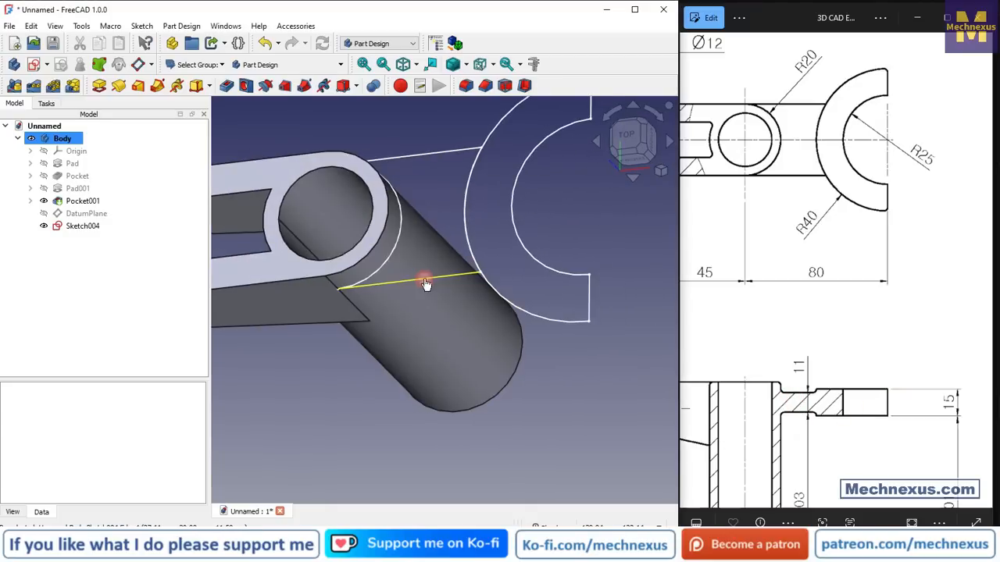
left_click(426, 284)
left_click(400, 206, "ctrl")
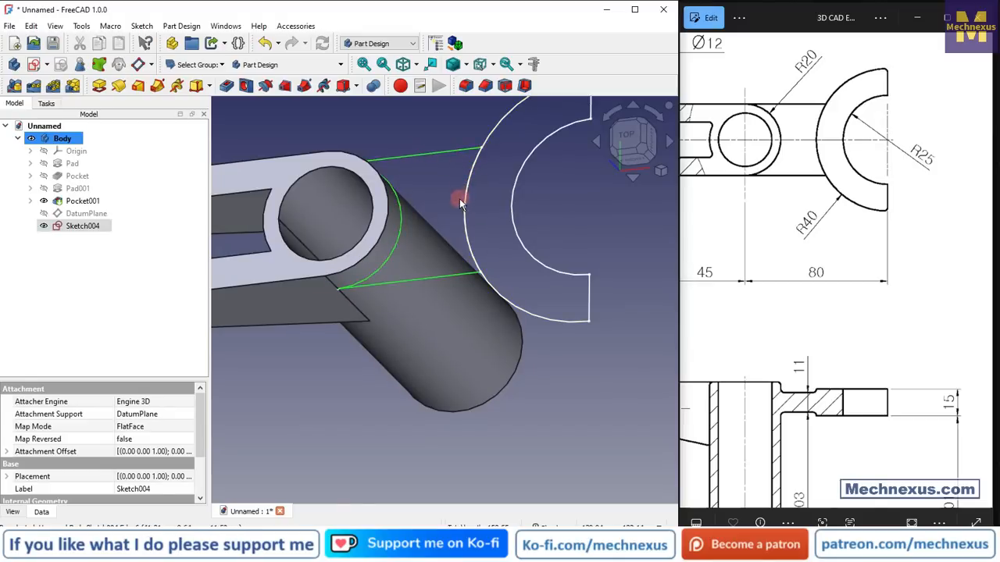
scroll(477, 231, "up", 5)
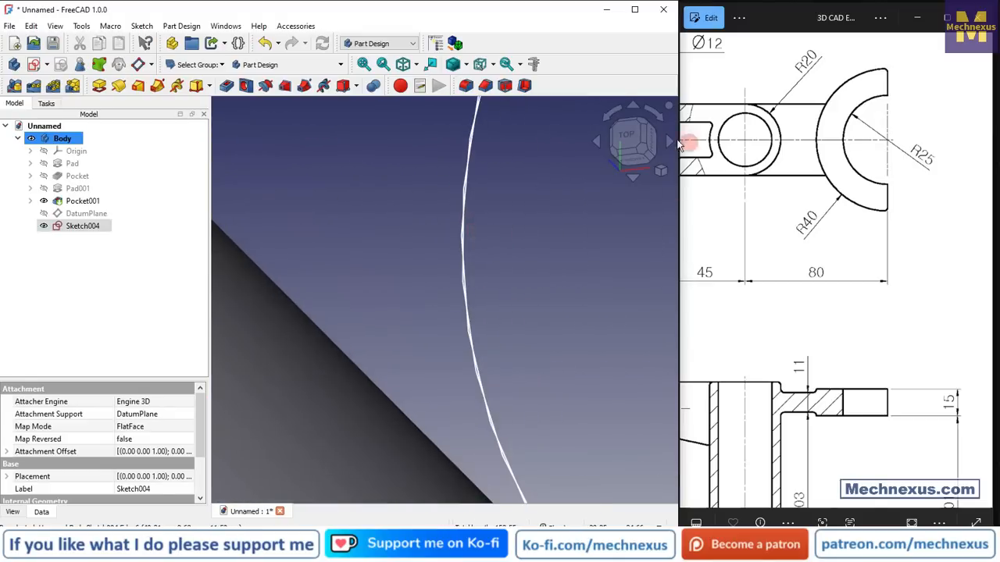
left_click(630, 134)
scroll(513, 201, "up", 5)
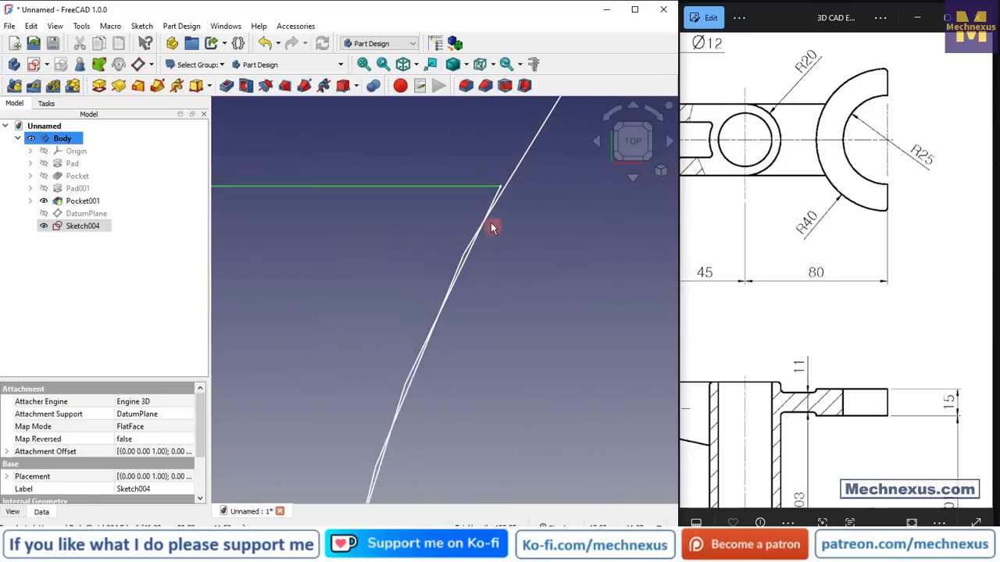
scroll(503, 170, "up", 2)
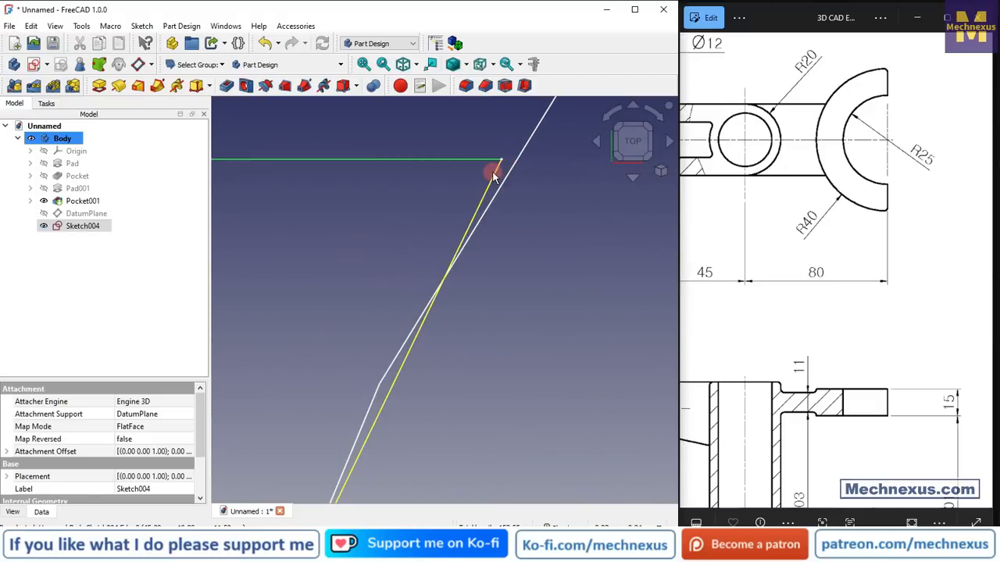
scroll(484, 211, "down", 6)
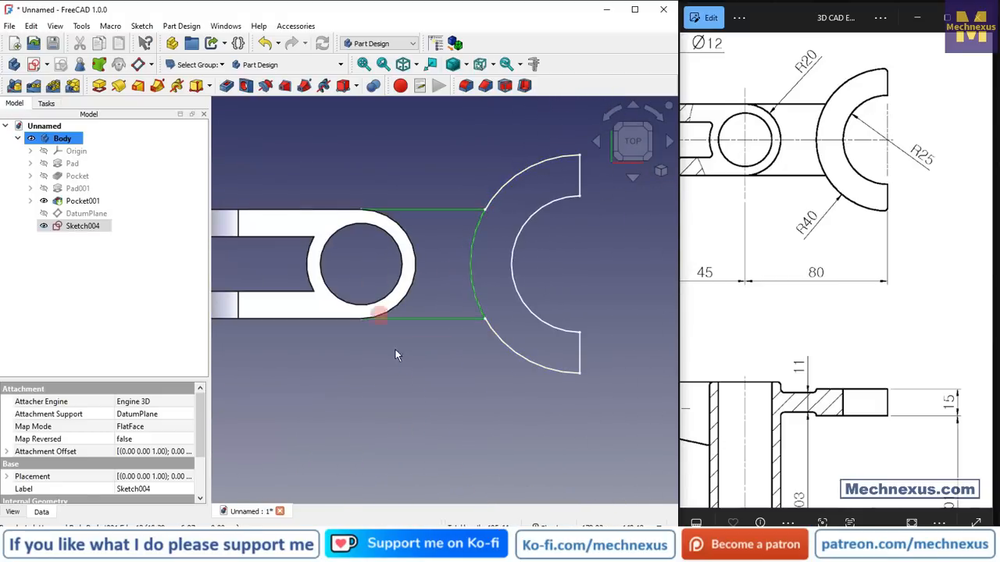
middle_click_drag(431, 409, 401, 362)
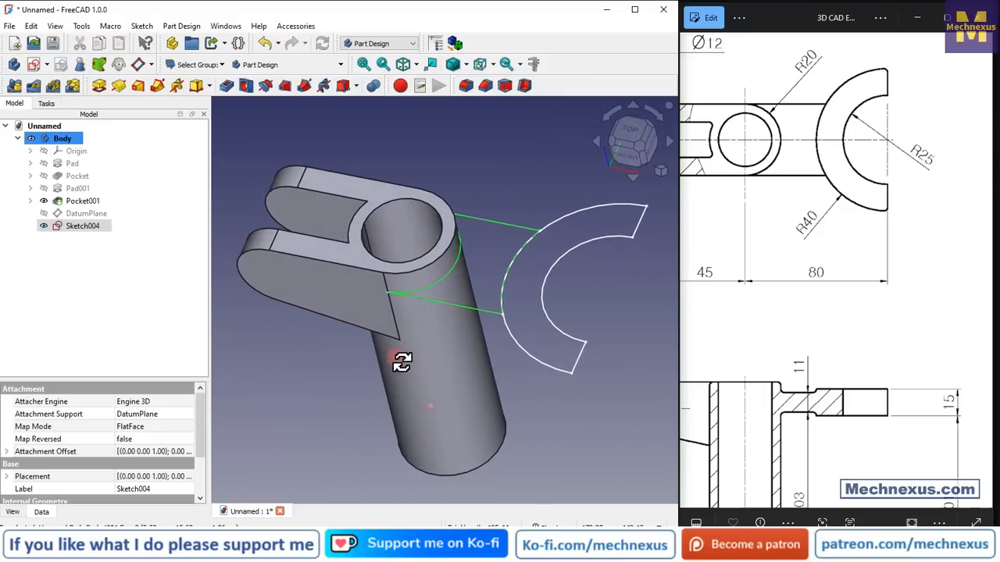
scroll(395, 357, "down", 2)
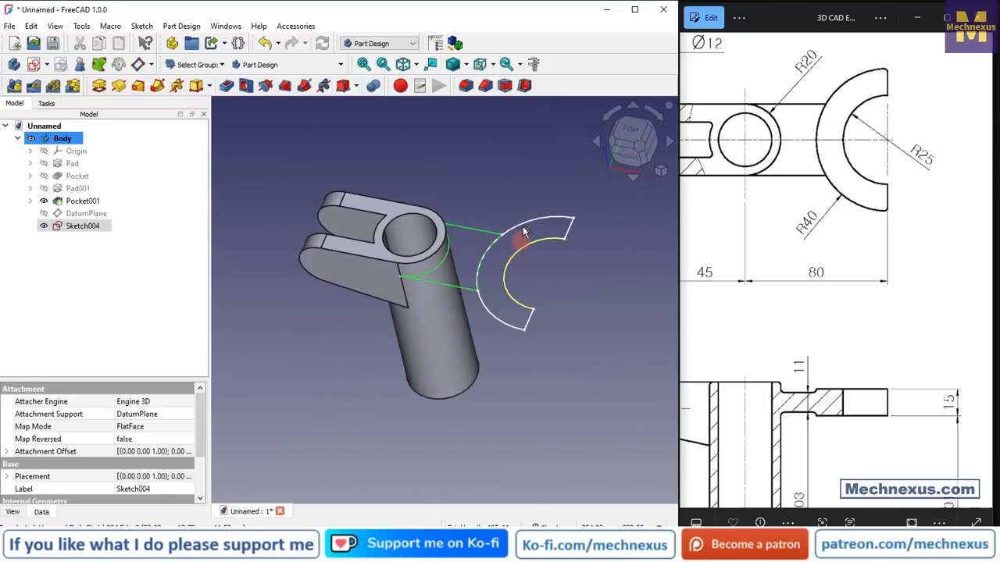
scroll(526, 196, "up", 2)
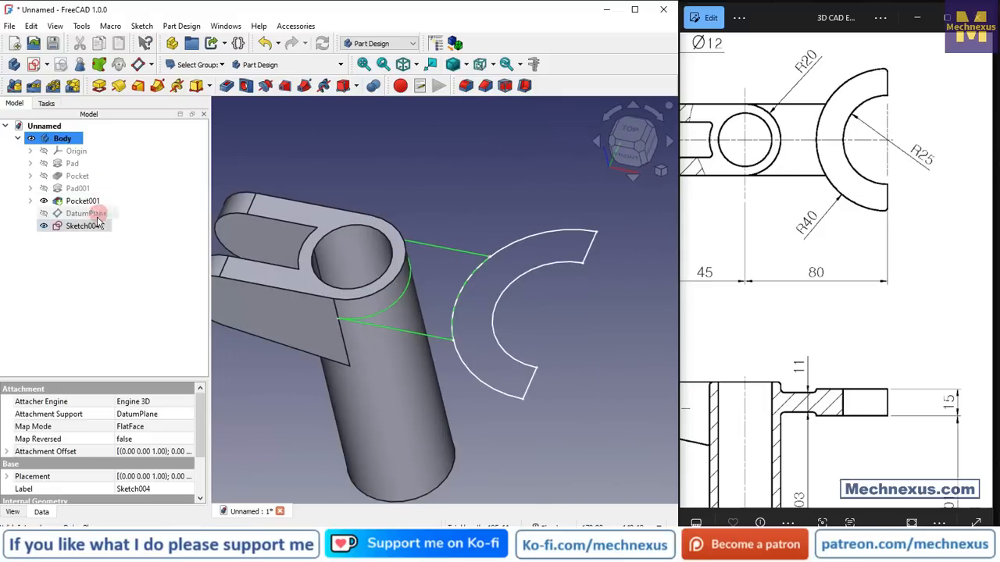
Pad the selected arm web profile 11 mm in the reversed direction.
left_click(100, 87)
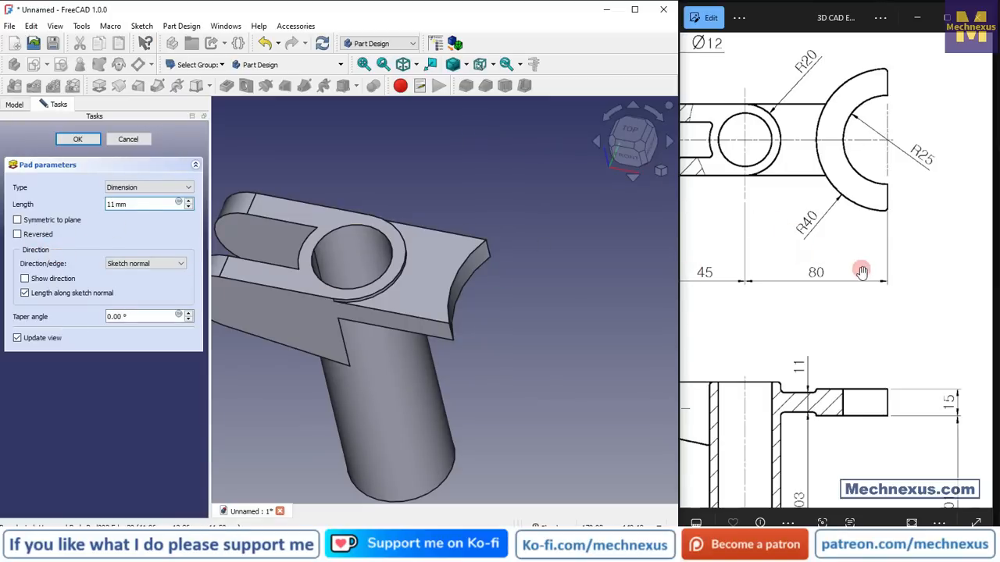
scroll(799, 273, "down", 3)
middle_click_drag(489, 269, 437, 219)
left_click(18, 235)
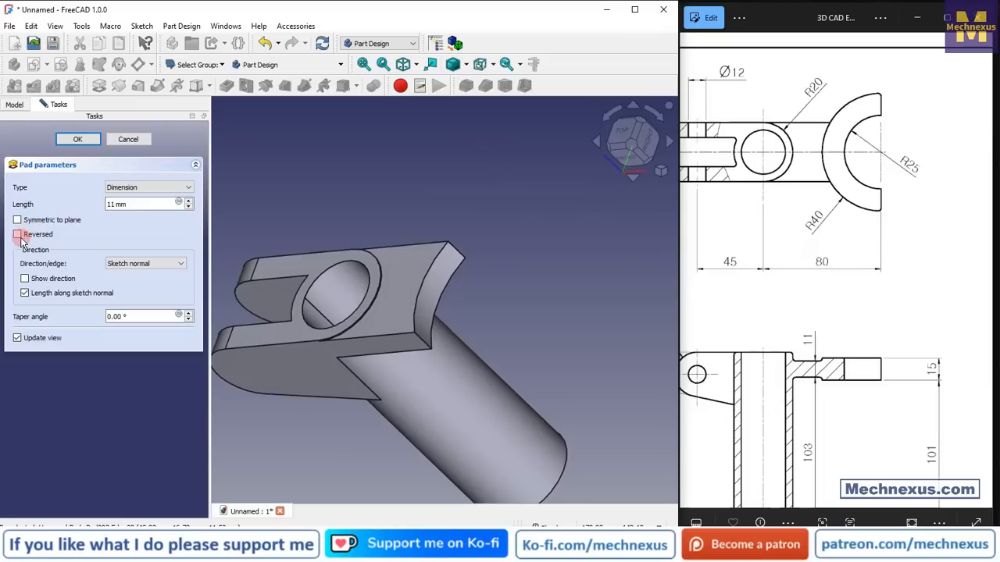
middle_click_drag(408, 339, 414, 289)
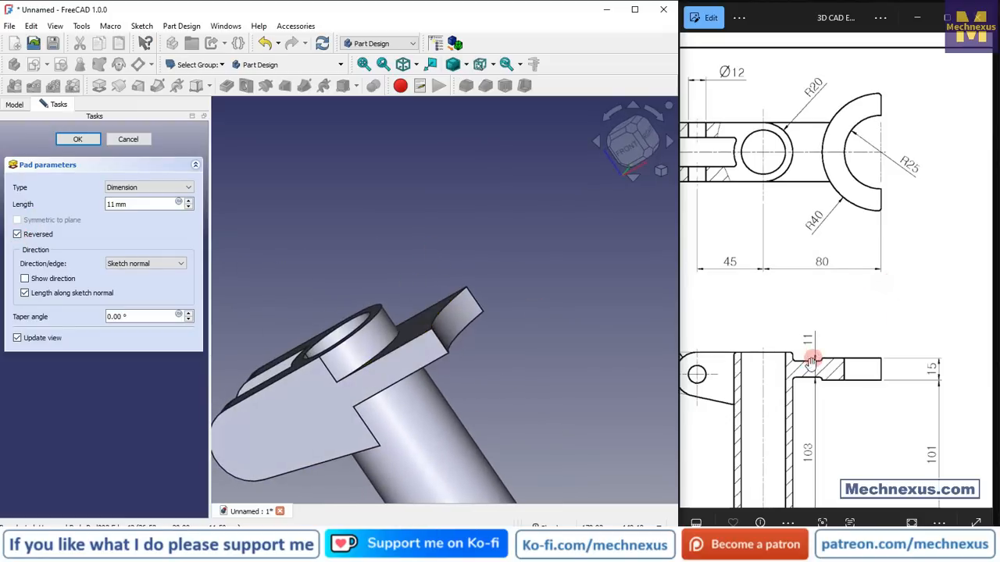
scroll(839, 312, "down", 2, "ctrl")
left_click(77, 140)
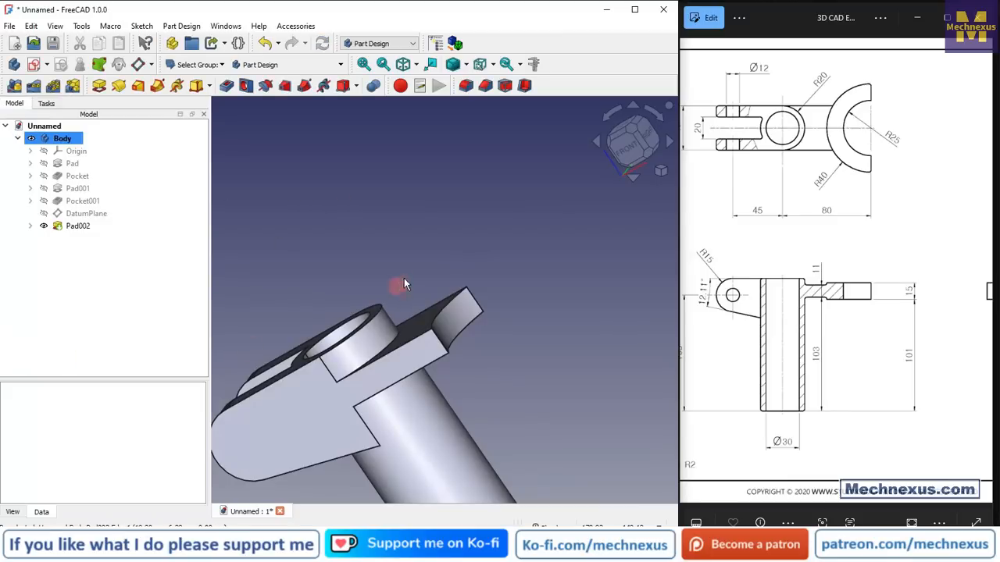
Make the datum plane at the arm visible in the model.
scroll(397, 286, "down", 3)
left_click(82, 226)
left_click(78, 214)
key("space")
left_click(550, 309)
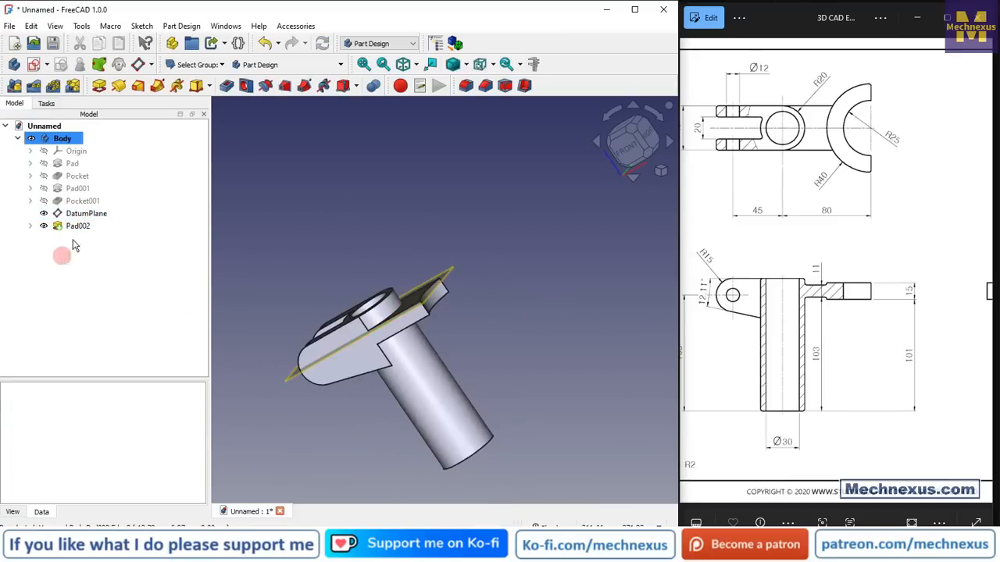
Hide the datum plane at the arm web.
scroll(401, 263, "up", 4)
middle_click_drag(420, 283, 409, 316)
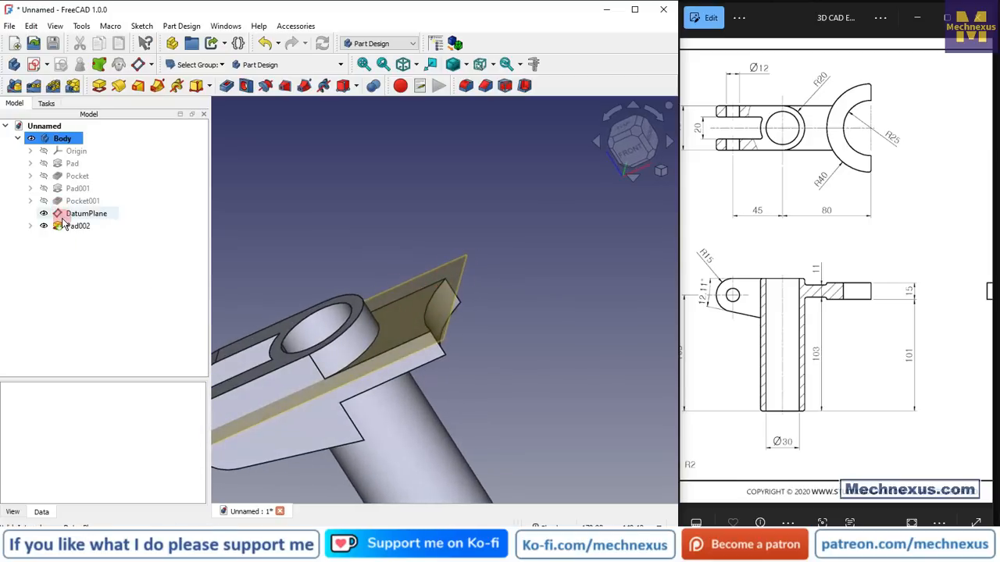
left_click(62, 213)
key("space")
Measure the height offset between the cylinder's top face and the arm web's top face against the reference drawing.
left_click(424, 306)
scroll(332, 301, "up", 3)
left_click(377, 307, "ctrl")
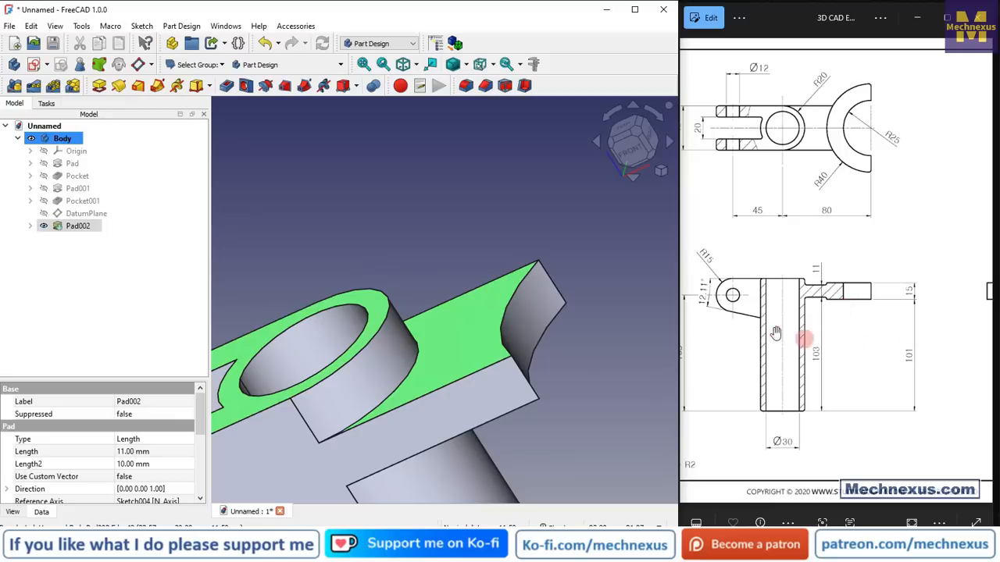
left_click(860, 331)
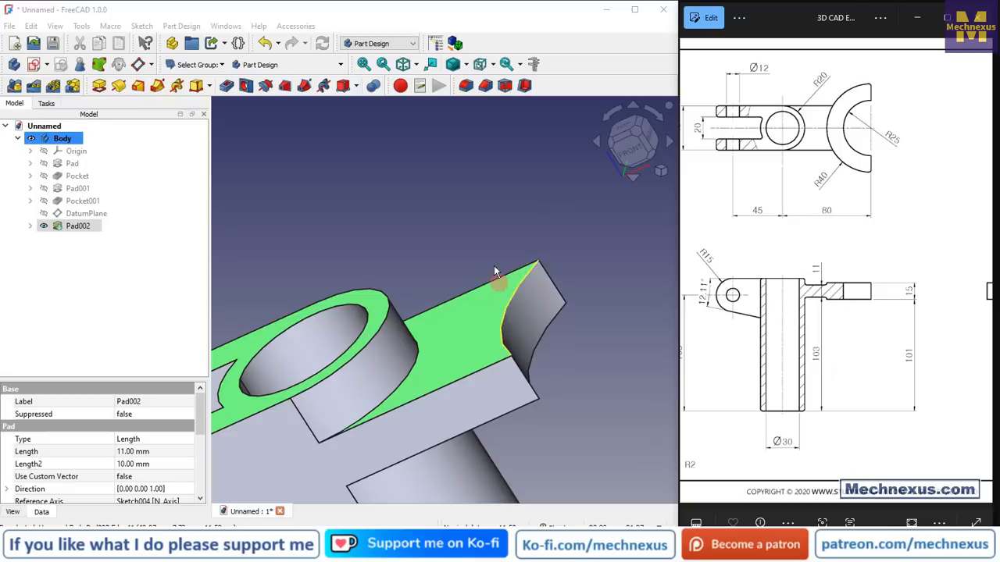
left_click(422, 212)
Edit the 11 mm arm web pad to turn off the reversed direction and make it symmetric to the sketch plane.
left_click(78, 226)
right_click(79, 226)
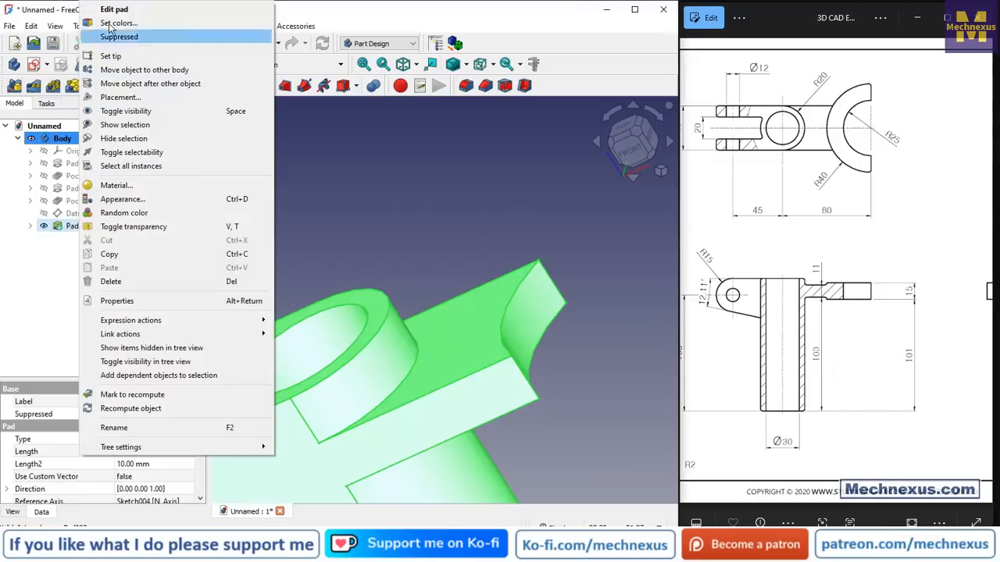
left_click(114, 10)
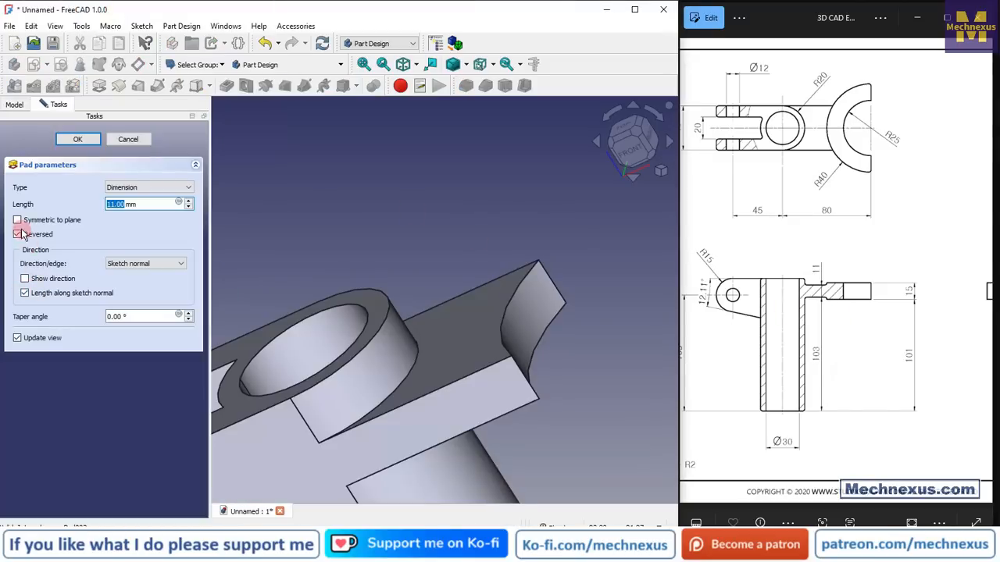
left_click(17, 235)
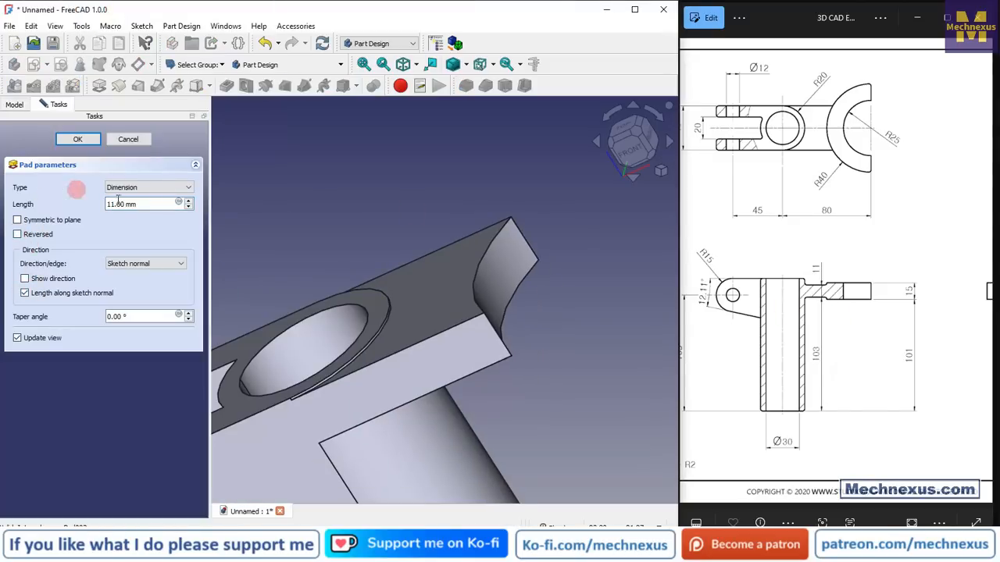
scroll(506, 259, "down", 3)
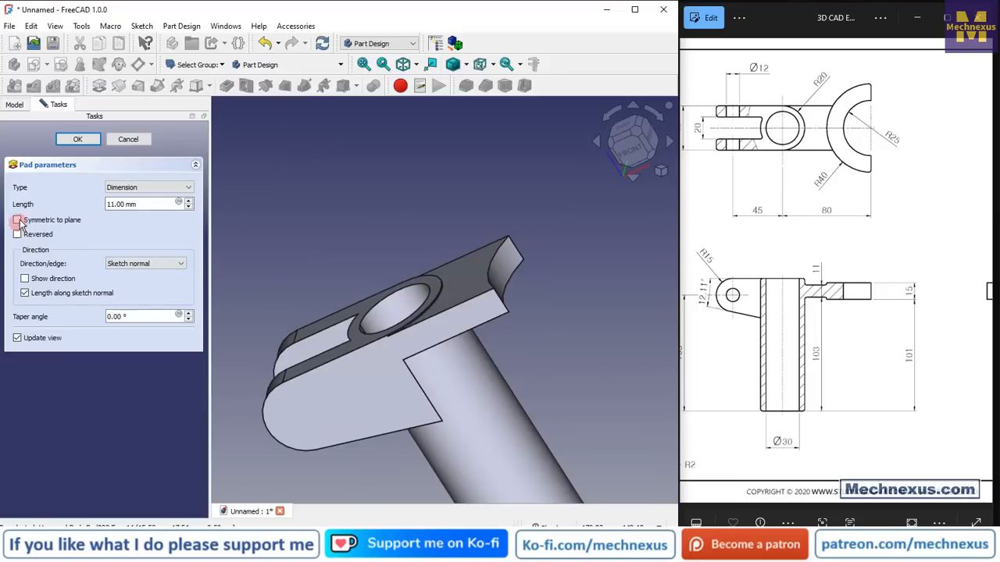
left_click(17, 221)
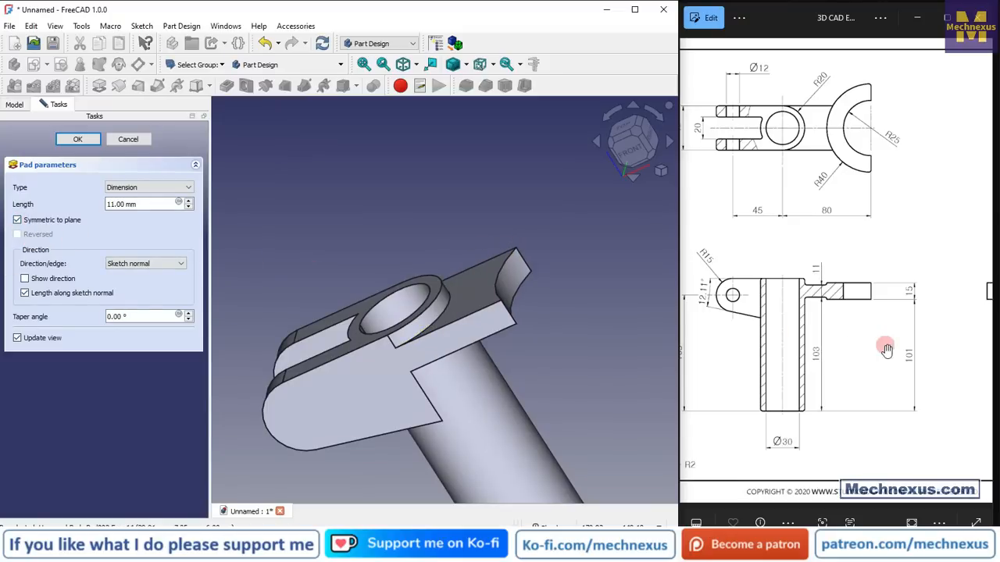
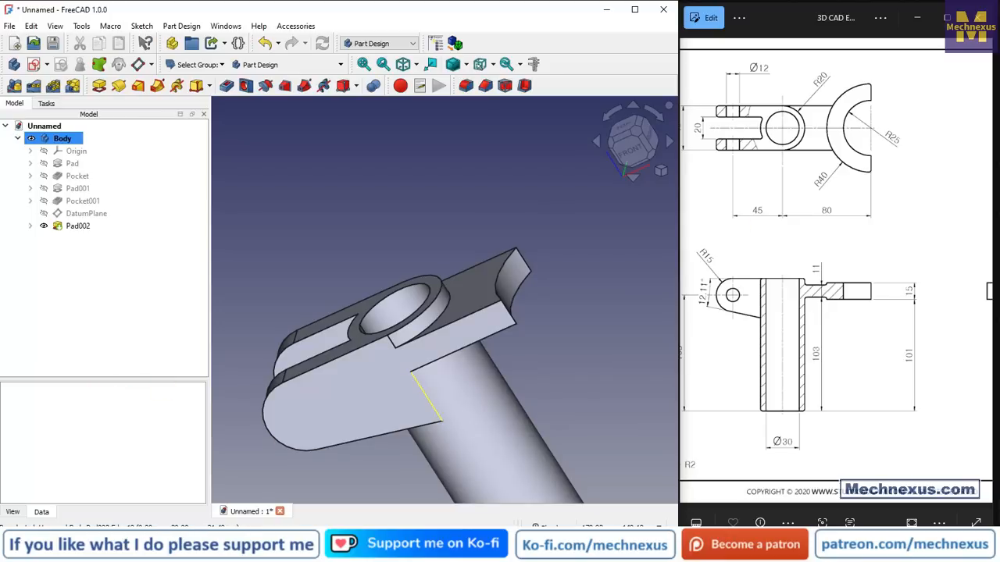
Measure again between the cylinder's top ring face and the arm web's top face with the symmetric pad.
left_click(445, 282)
scroll(442, 287, "up", 3)
left_click(443, 291, "ctrl")
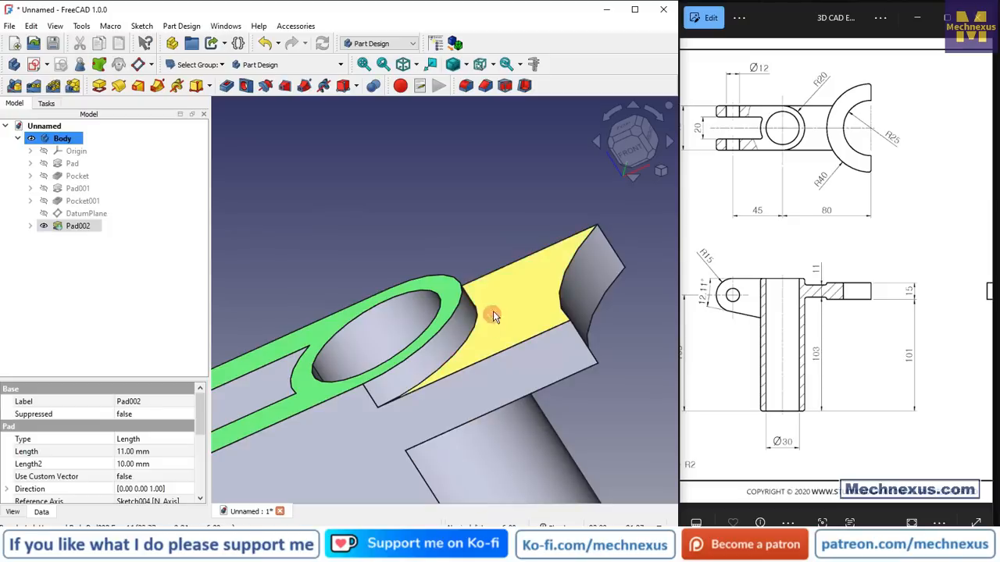
scroll(469, 250, "down", 3)
left_click(273, 203)
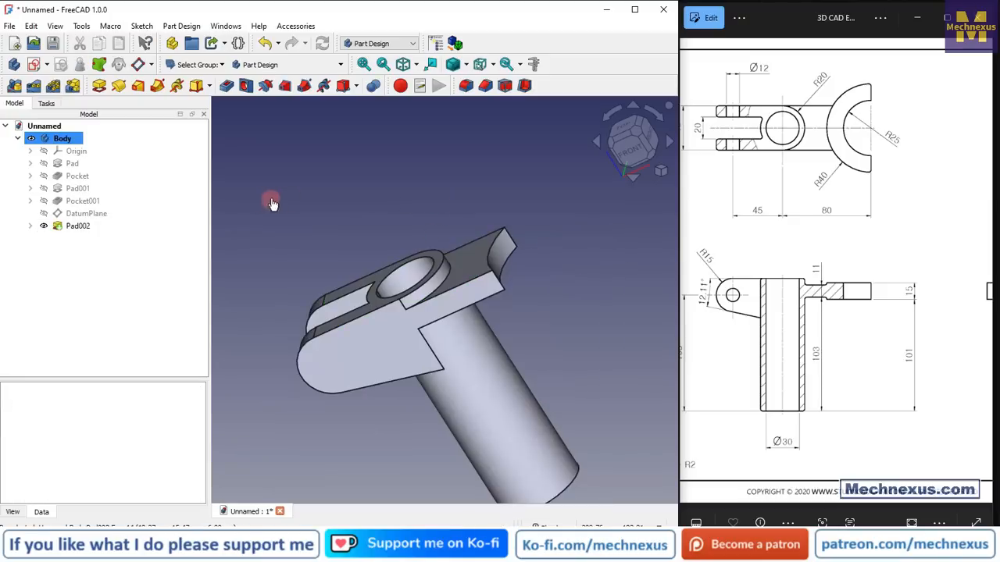
Make the fork sketch under the arm web pad visible in the model.
left_click(30, 226)
left_click(95, 238)
key("space")
scroll(515, 289, "up", 2)
mouse_move(516, 289)
middle_mouse_down()
mouse_move(461, 348)
mouse_move(531, 334)
middle_mouse_up()
left_click(565, 396)
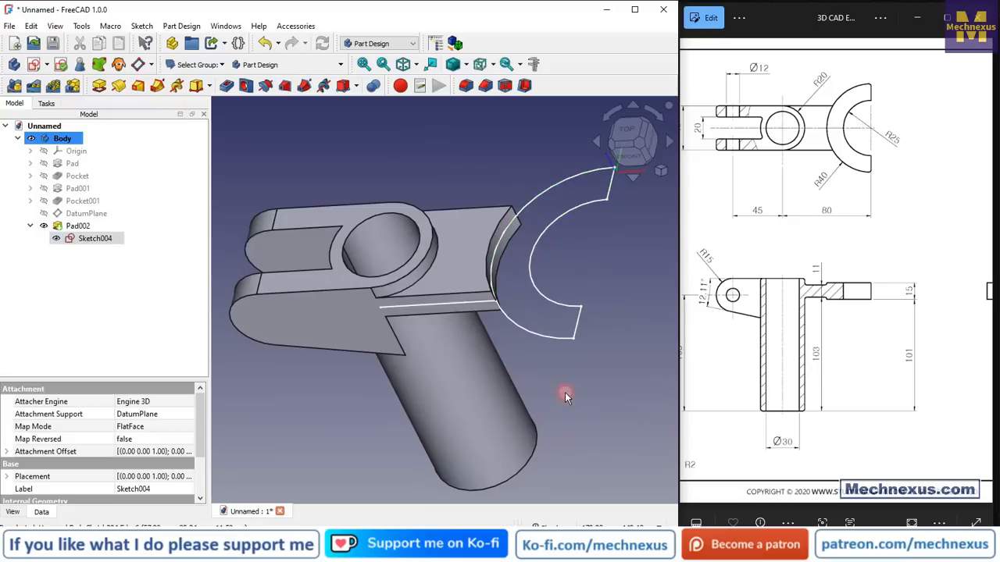
Pad the fork profile bounded by the outer and inner arcs 15 mm, symmetric to the sketch plane.
left_click(540, 337)
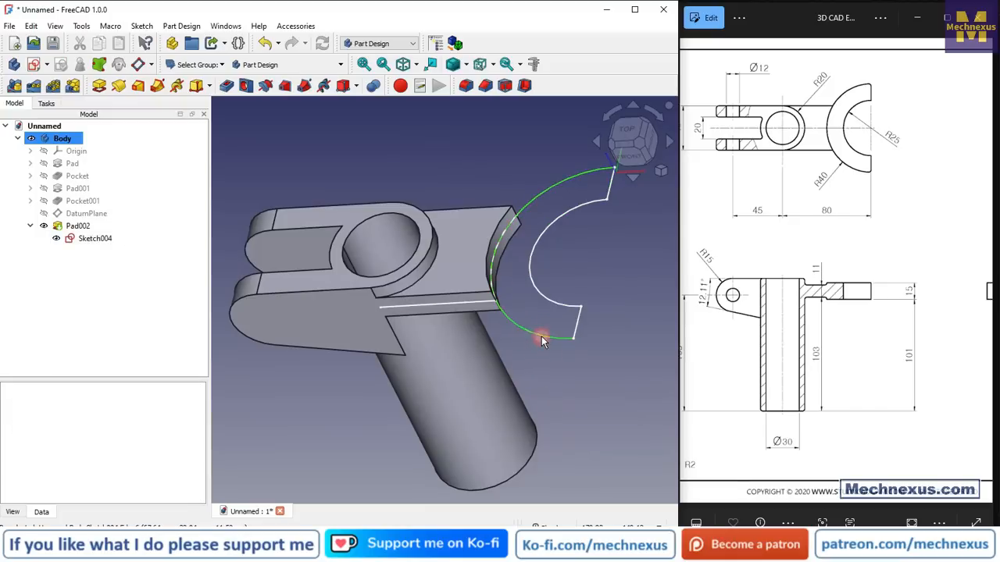
scroll(575, 200, "up", 2)
left_click(574, 210, "ctrl")
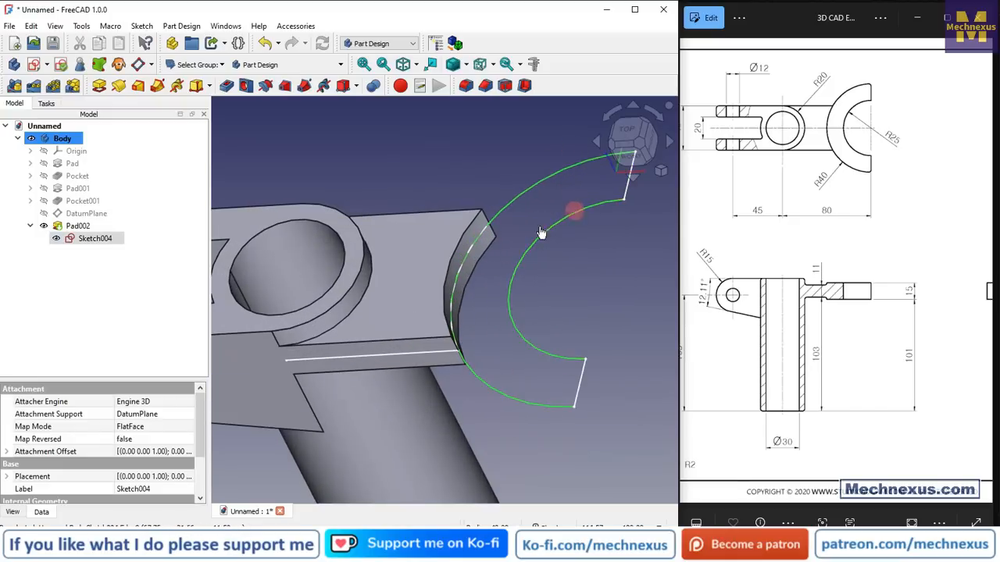
middle_click_drag(575, 211, 585, 300)
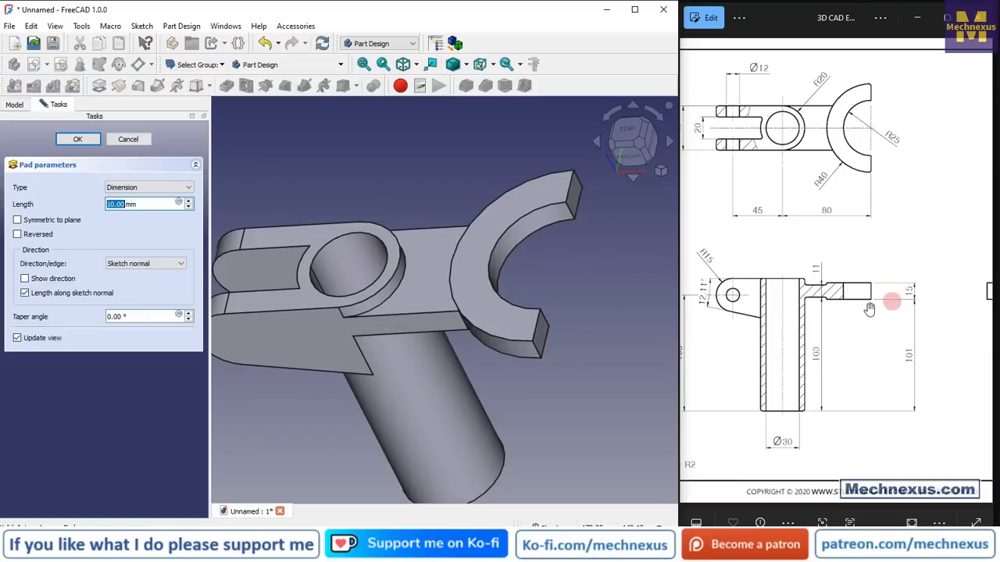
type("15")
middle_click_drag(361, 178, 480, 271)
left_click(17, 219)
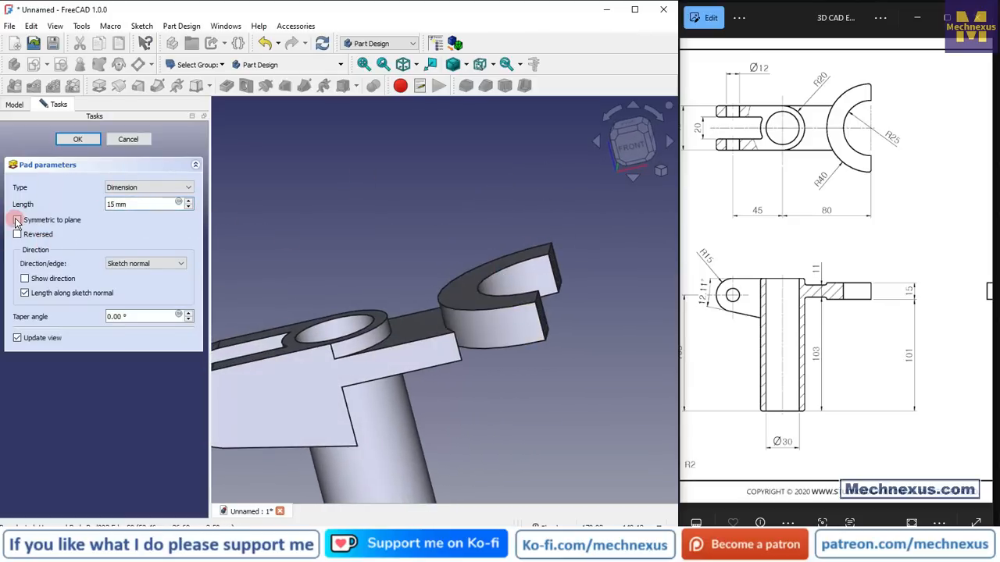
middle_click_drag(293, 363, 425, 375)
left_click(78, 139)
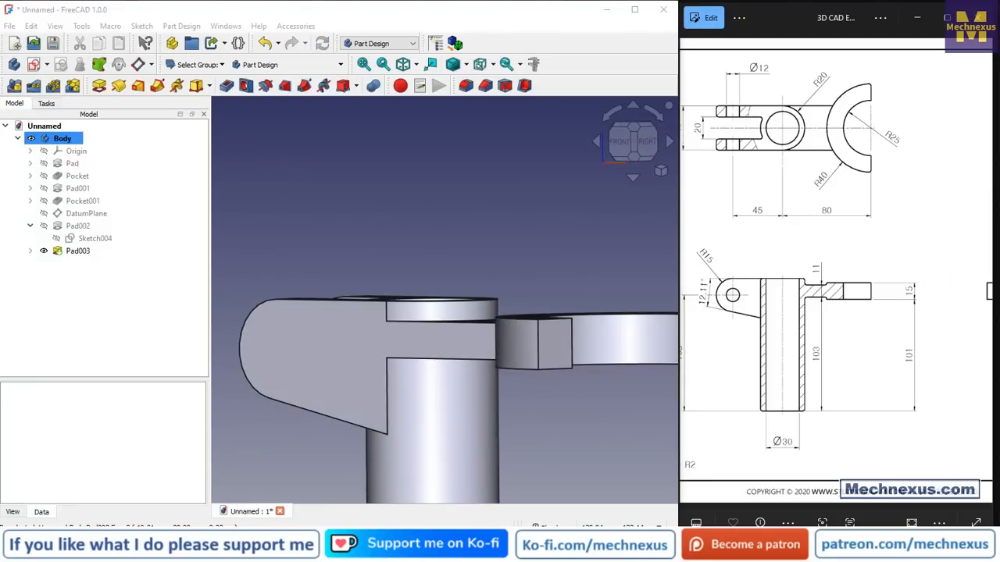
Start a new sketch on the outer side face of the clevis.
scroll(570, 224, "down", 1)
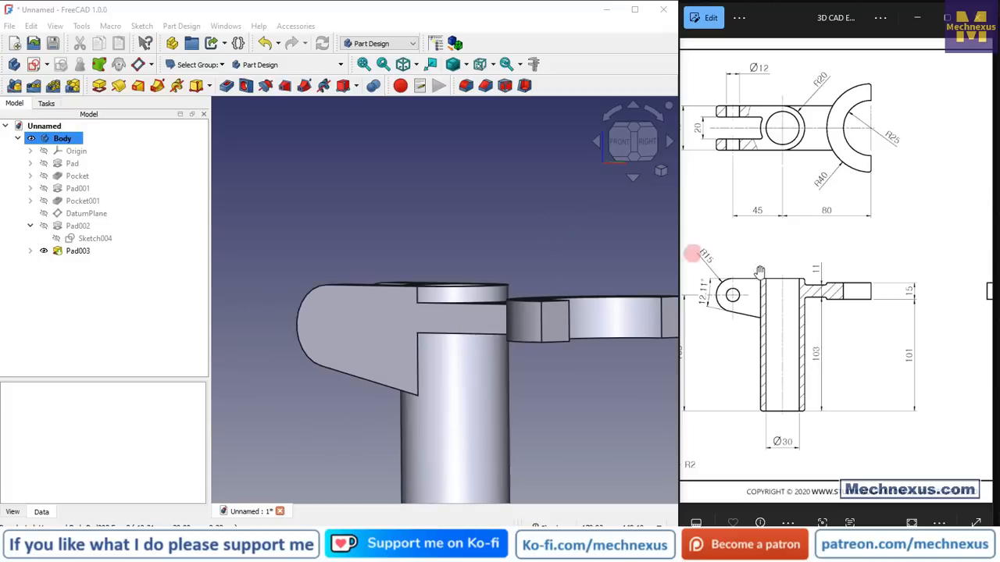
scroll(796, 283, "down", 3)
scroll(921, 235, "up", 3)
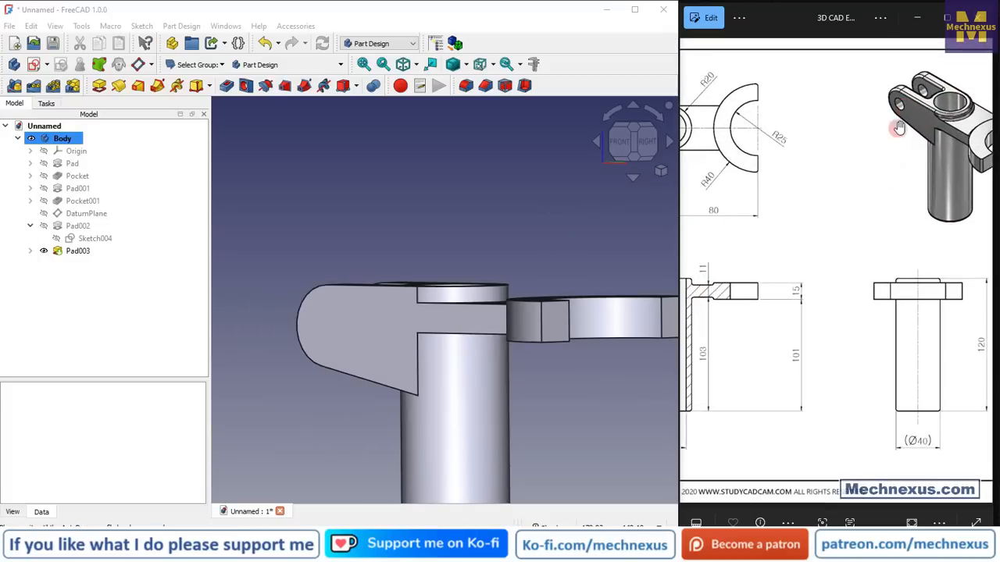
mouse_move(367, 327)
middle_mouse_down()
mouse_move(337, 385)
mouse_move(347, 295)
middle_mouse_up()
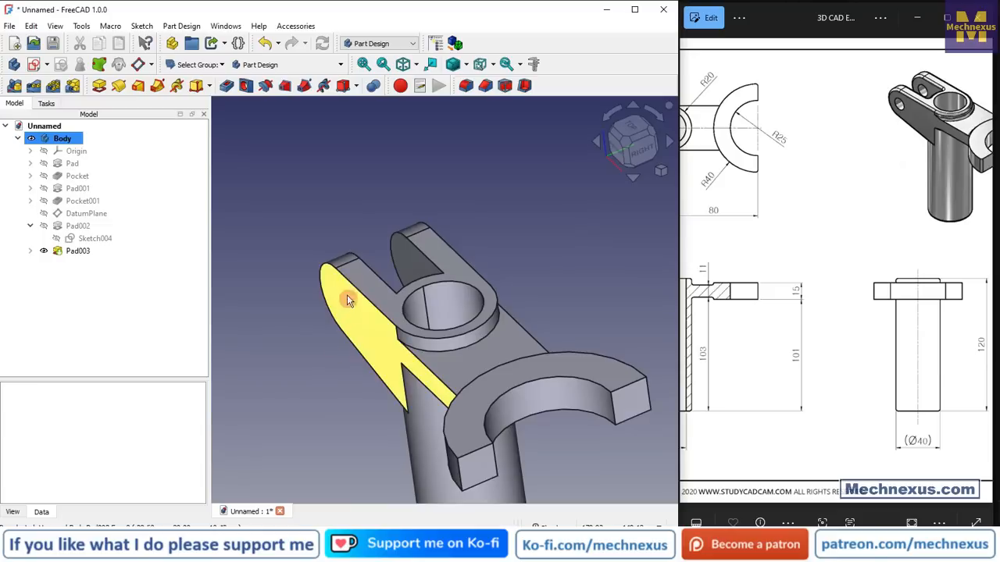
left_click(341, 306)
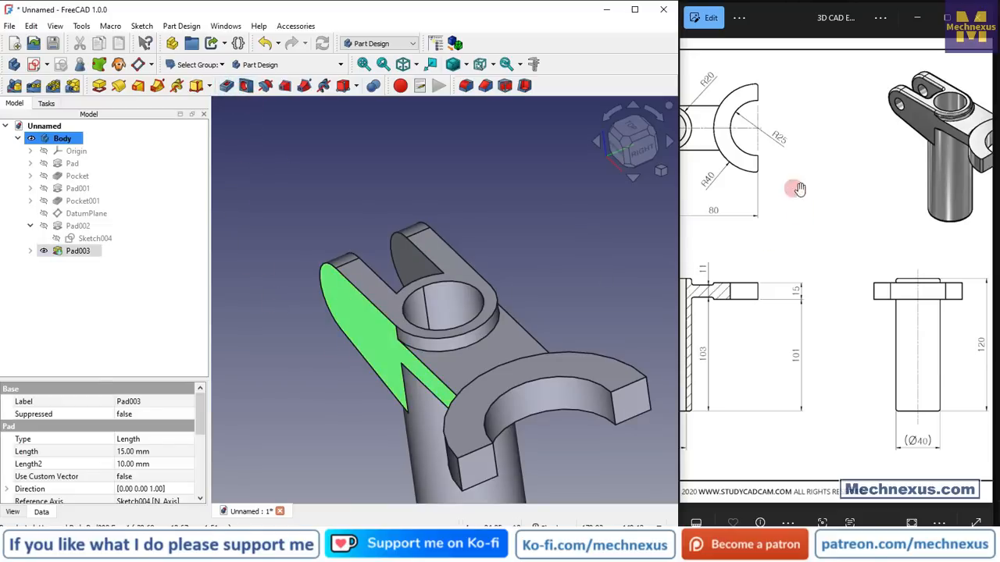
left_click_drag(796, 214, 941, 228)
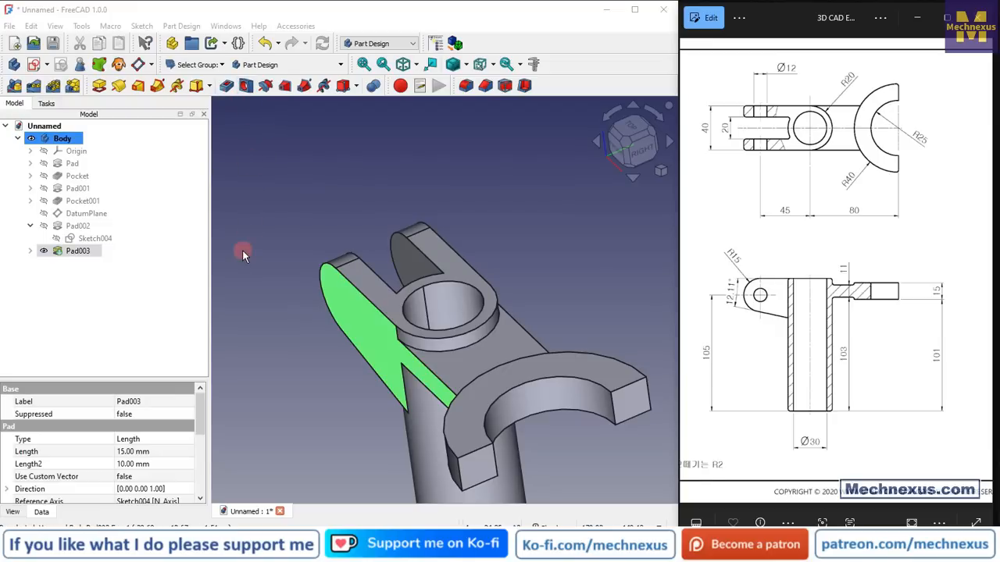
left_click(378, 272)
left_click(337, 308)
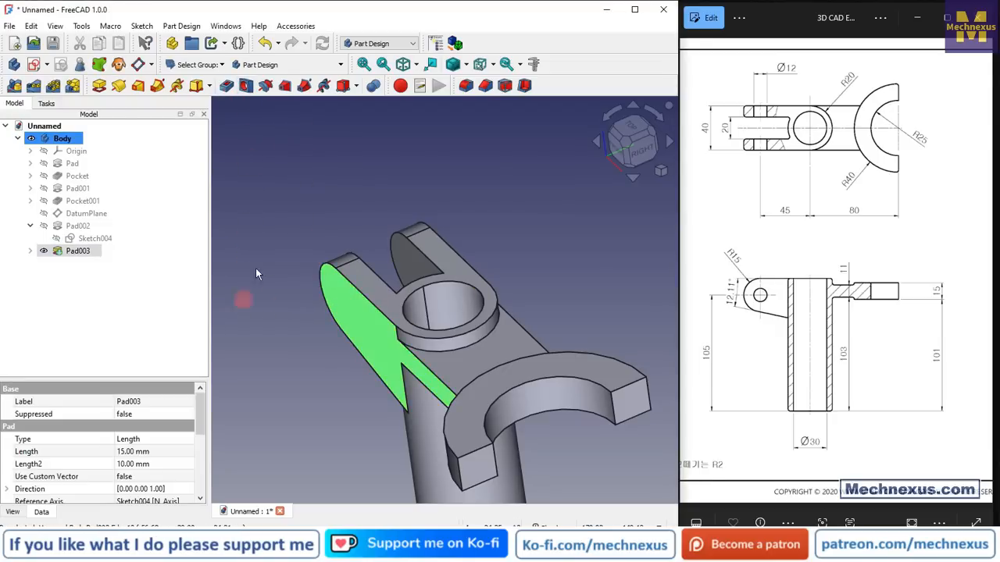
left_click(33, 67)
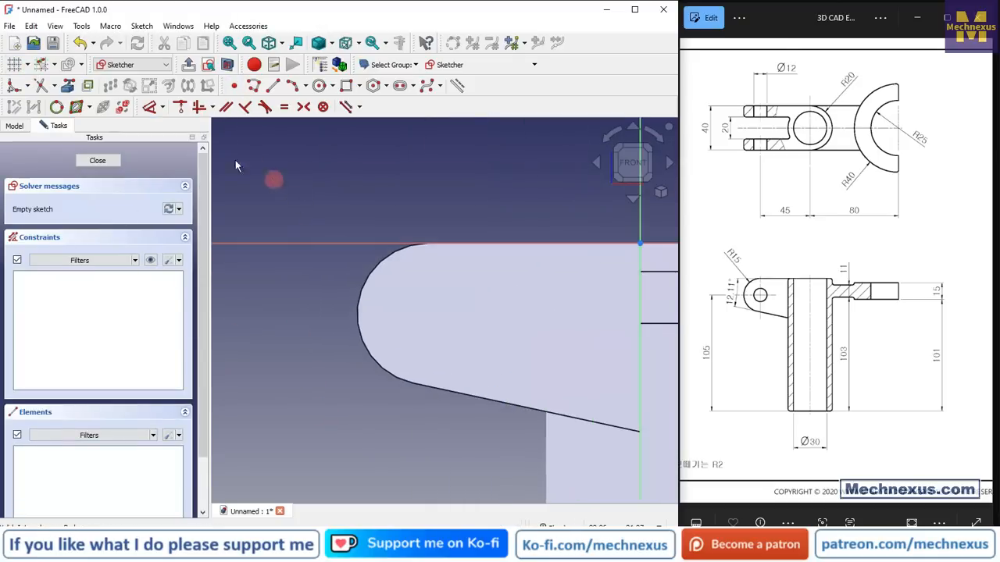
Project the clevis's rounded end arc as external geometry and draw a circle centred on that arc's centre.
left_click(179, 107)
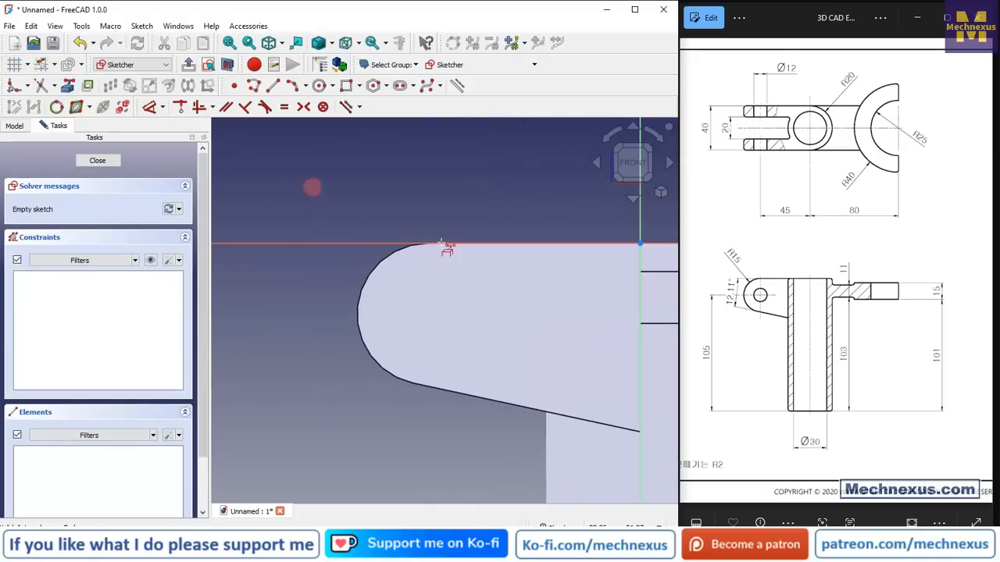
left_click(393, 259)
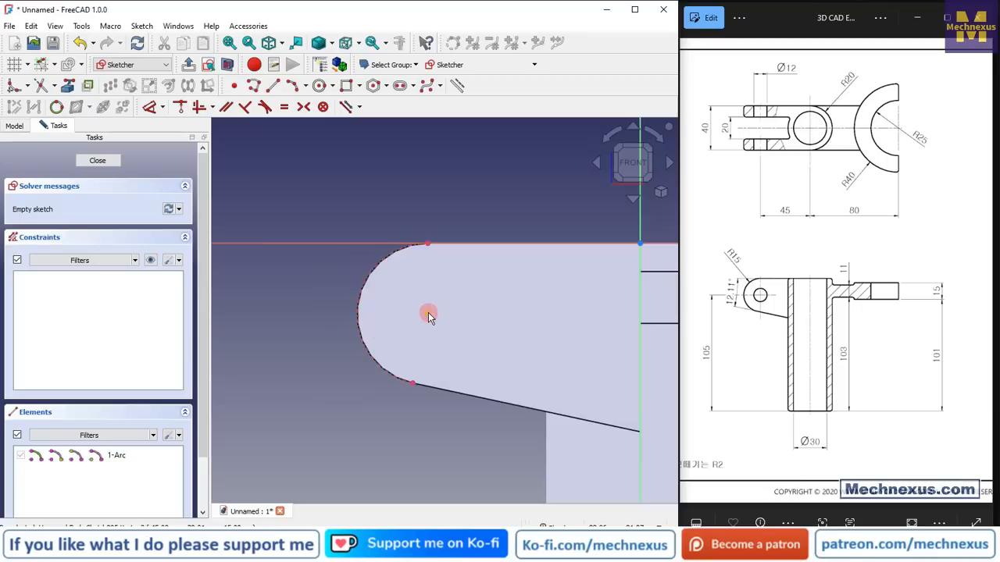
left_click(319, 85)
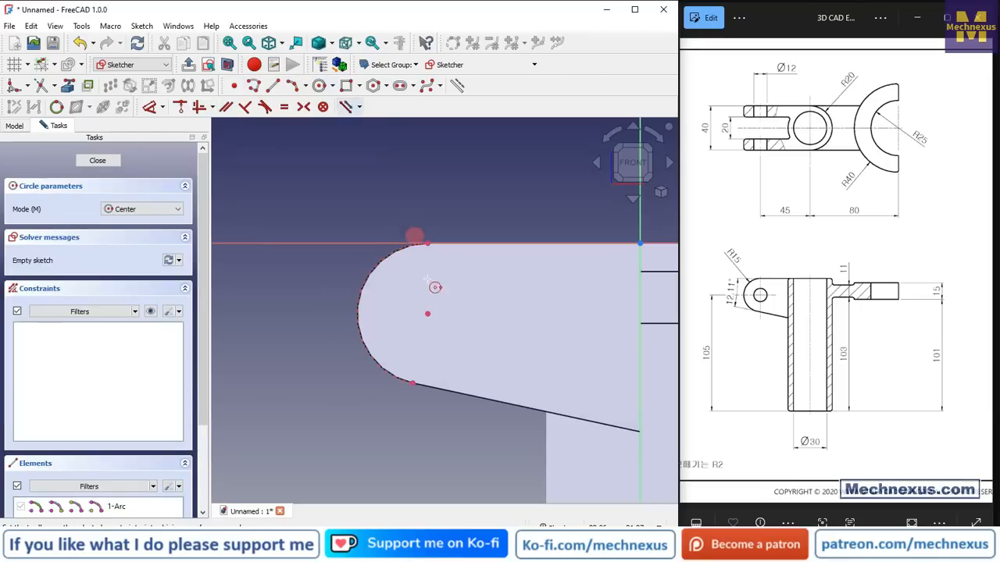
left_click(427, 313)
left_click(429, 280)
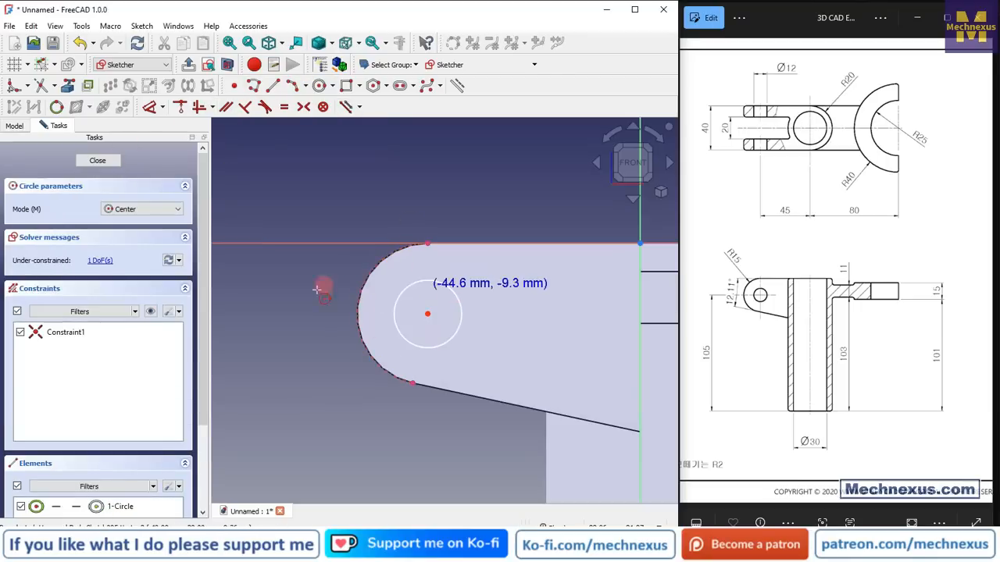
Constrain the circle's diameter to 12 mm and close the sketch.
left_click(149, 107)
left_click(450, 292)
type("12")
key("Return")
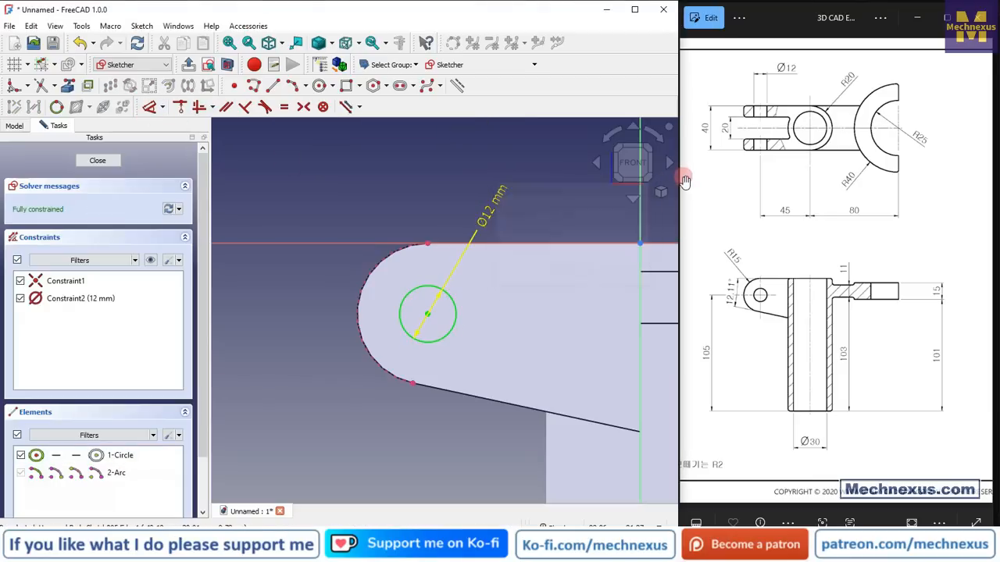
left_click(97, 160)
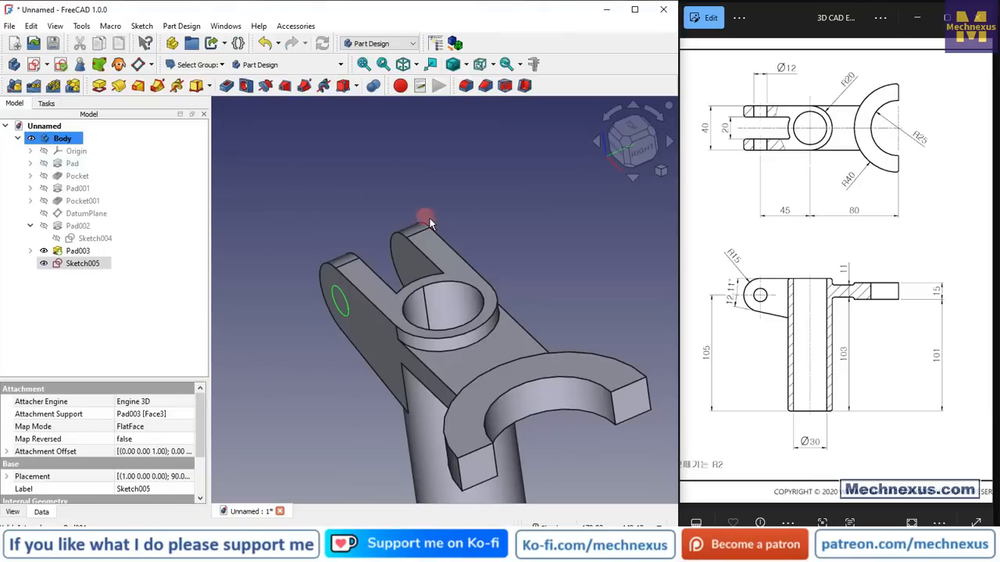
Pocket the 12 mm circle through both clevis lugs with the Up to face type, ending at the far lug's outer side face.
left_click(225, 87)
left_click(117, 187)
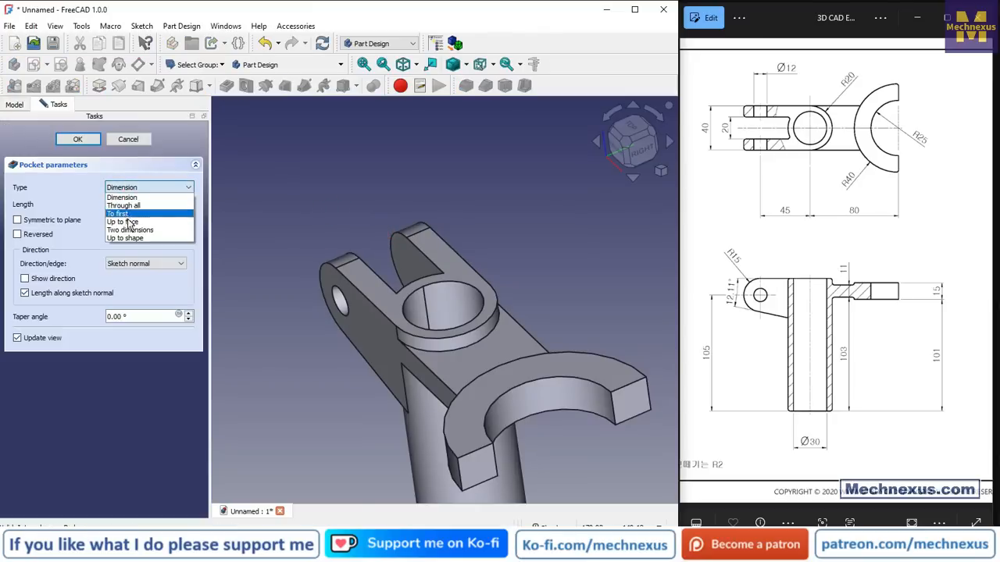
left_click(125, 222)
middle_click_drag(409, 325, 609, 307)
left_click(436, 306)
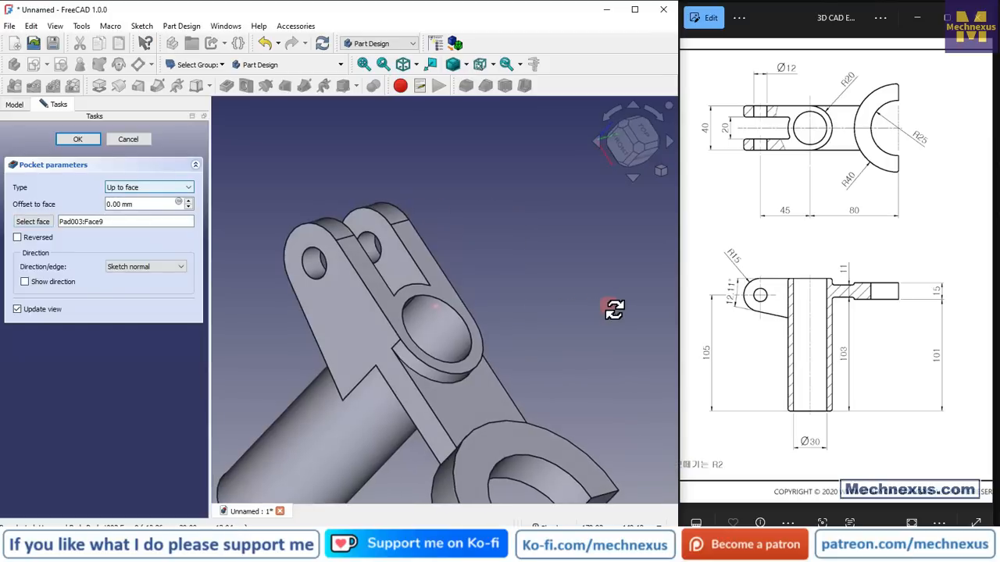
left_click(130, 190)
left_click(131, 189)
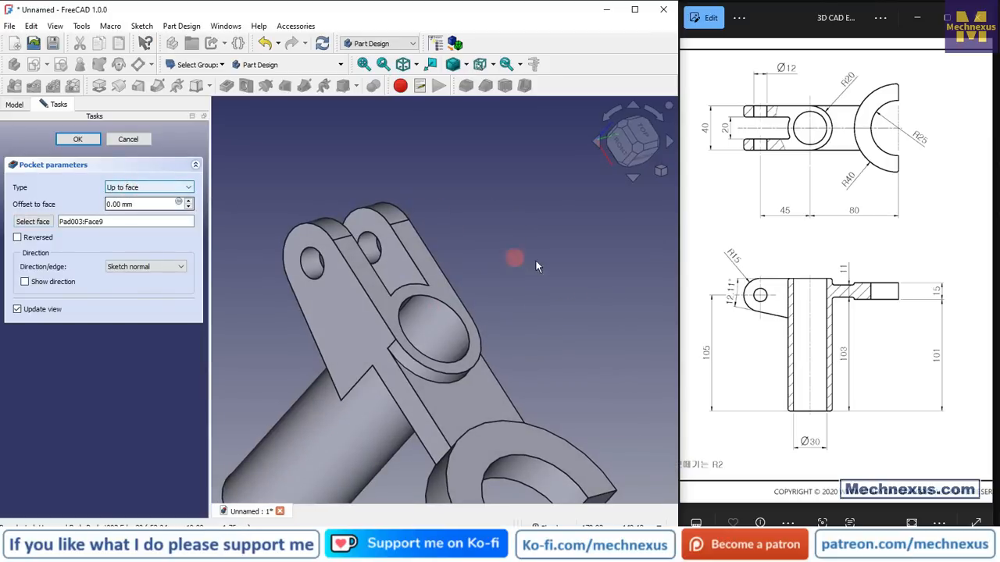
middle_click_drag(453, 262, 486, 207)
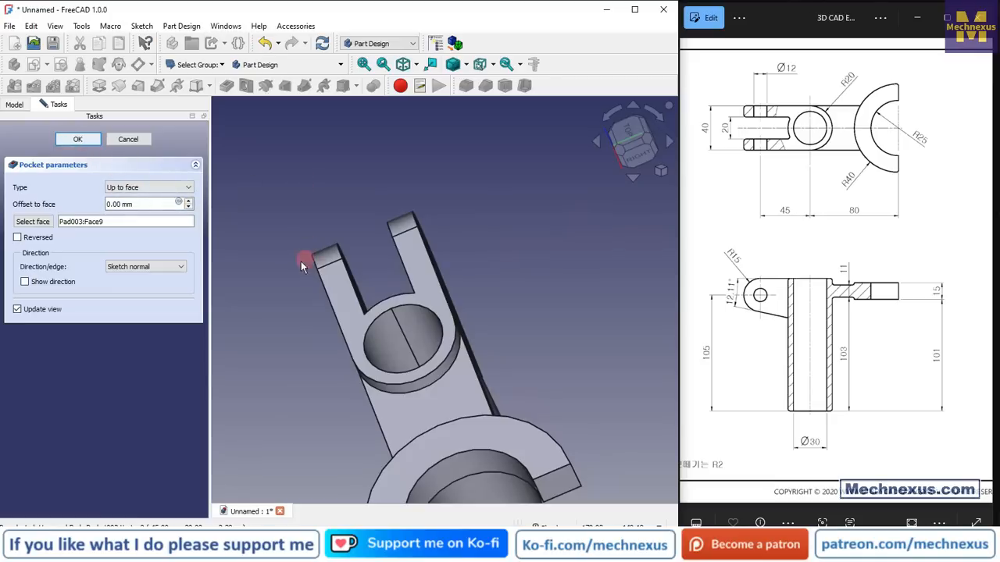
scroll(311, 285, "up", 1)
middle_click_drag(352, 308, 424, 284)
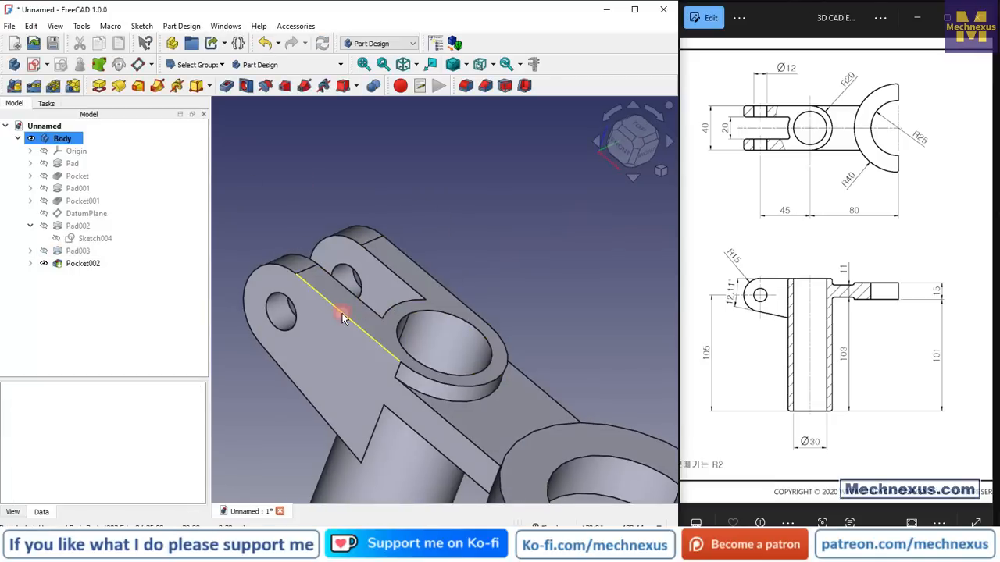
Examine the clevis and the arm on the model and check the reference drawing for the general fillet note.
left_click(333, 364)
middle_click_drag(341, 366, 250, 381)
left_click(456, 293, "ctrl")
middle_click_drag(417, 317, 507, 306)
left_click(501, 279)
scroll(392, 204, "down", 3)
scroll(336, 308, "up", 3)
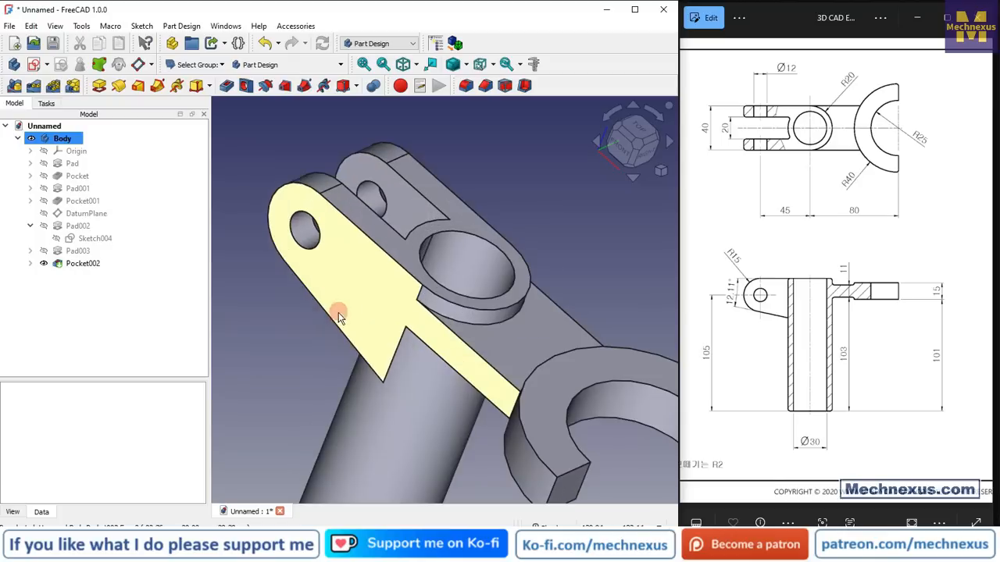
middle_click_drag(338, 312, 279, 322)
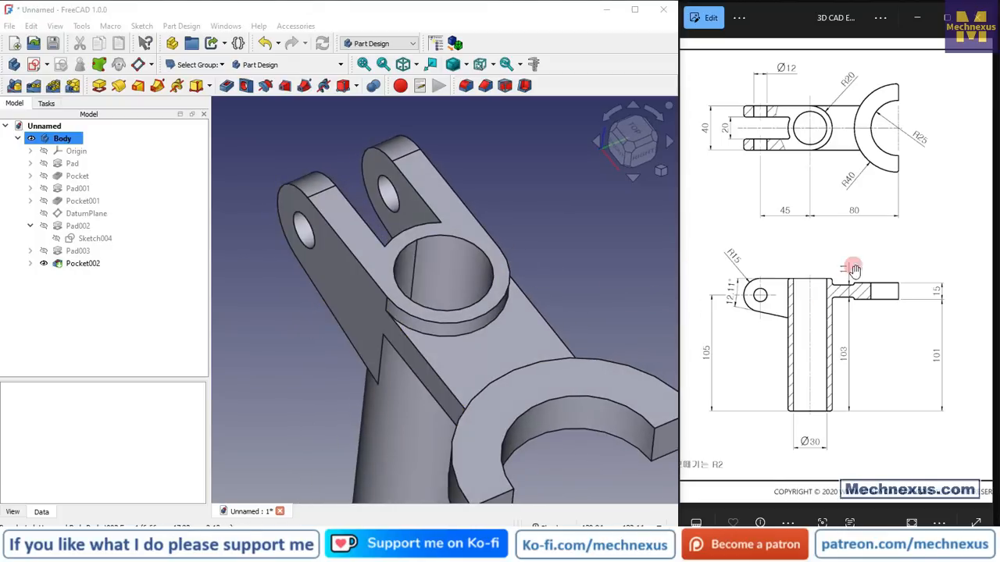
mouse_move(874, 346)
left_mouse_down()
mouse_move(730, 256)
mouse_move(891, 268)
left_mouse_up()
left_click_drag(791, 425, 826, 426)
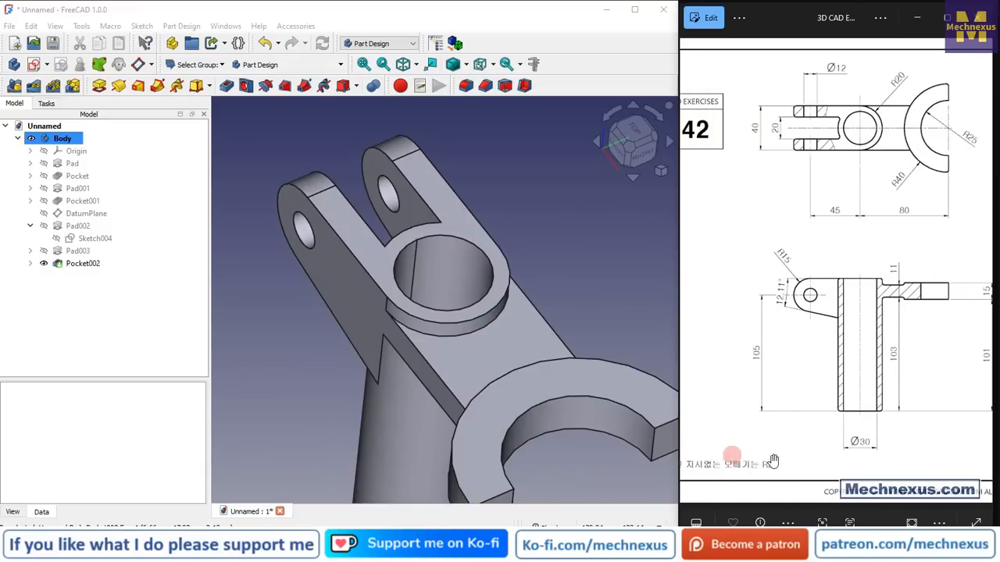
left_click_drag(890, 332, 836, 339)
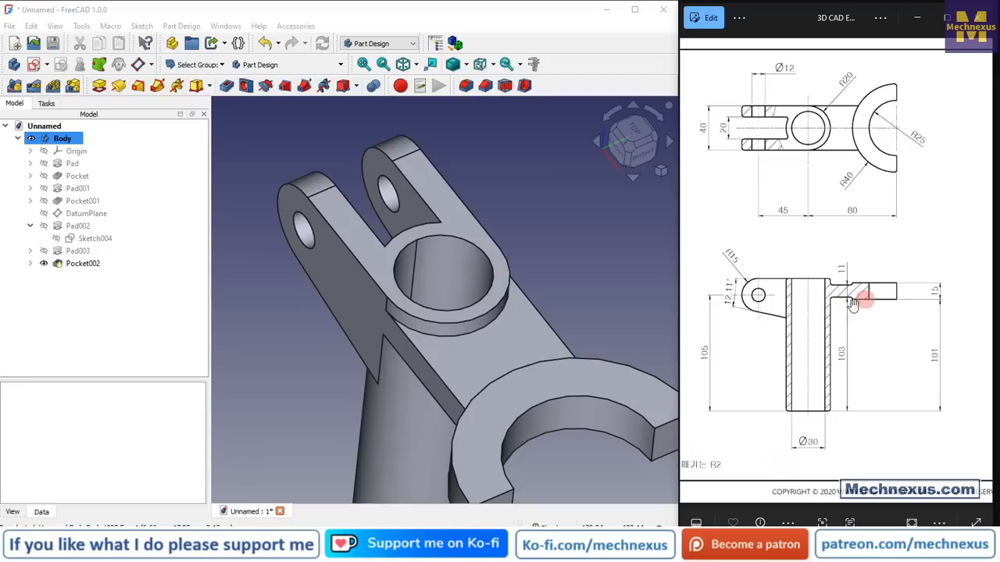
Start a fillet on the edge where the cylinder's raised rim meets the arm's top face, keeping only that edge in the selection.
scroll(478, 351, "up", 2)
middle_click_drag(482, 355, 578, 326)
scroll(578, 326, "up", 1)
scroll(424, 347, "up", 1)
middle_click_drag(438, 336, 395, 353)
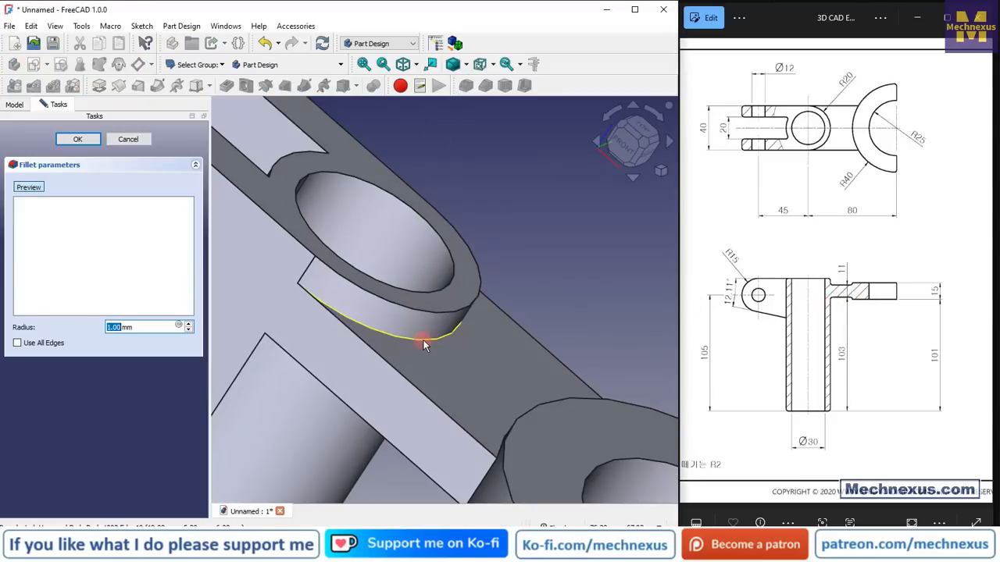
left_click(423, 340)
middle_click_drag(424, 351, 348, 418)
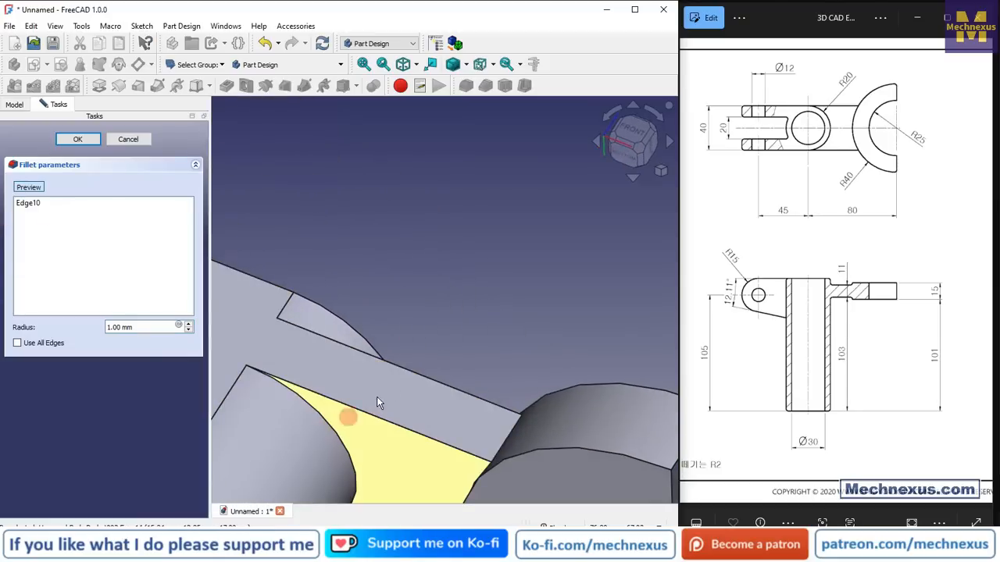
scroll(398, 402, "down", 2)
left_click(366, 442)
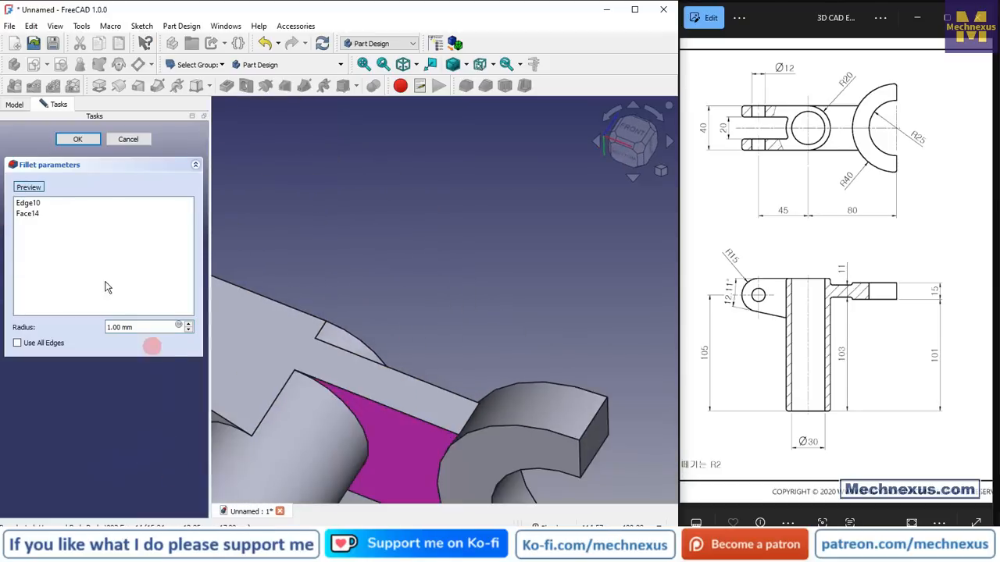
left_click(40, 215)
right_click(32, 218)
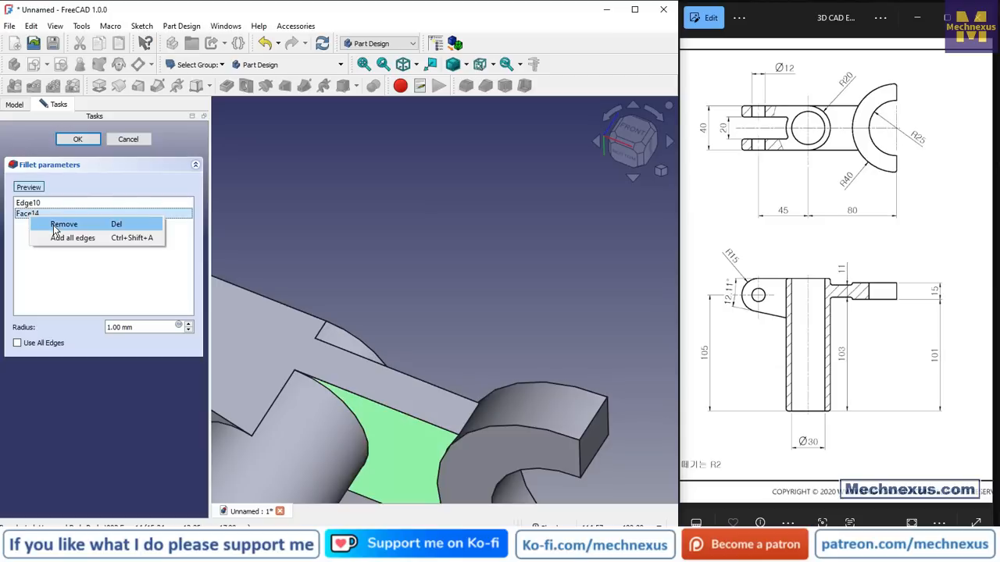
left_click(63, 225)
Add the cylinder's edge under the arm and the upper and lower edges where the arm meets the fork to the fillet.
scroll(369, 414, "up", 6)
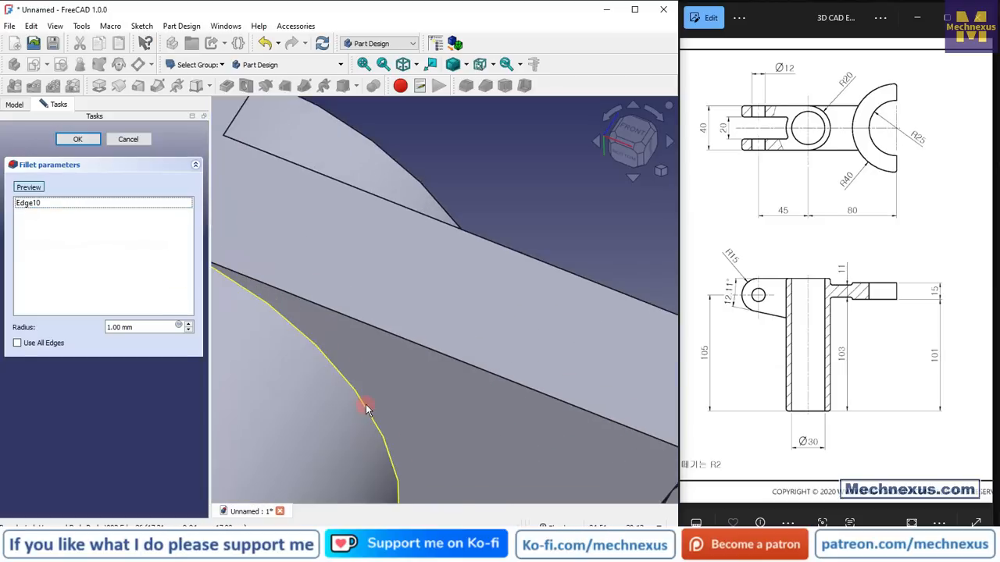
left_click(366, 406)
scroll(558, 269, "down", 7)
middle_click_drag(535, 307, 587, 315)
scroll(614, 267, "up", 6)
left_click(531, 379)
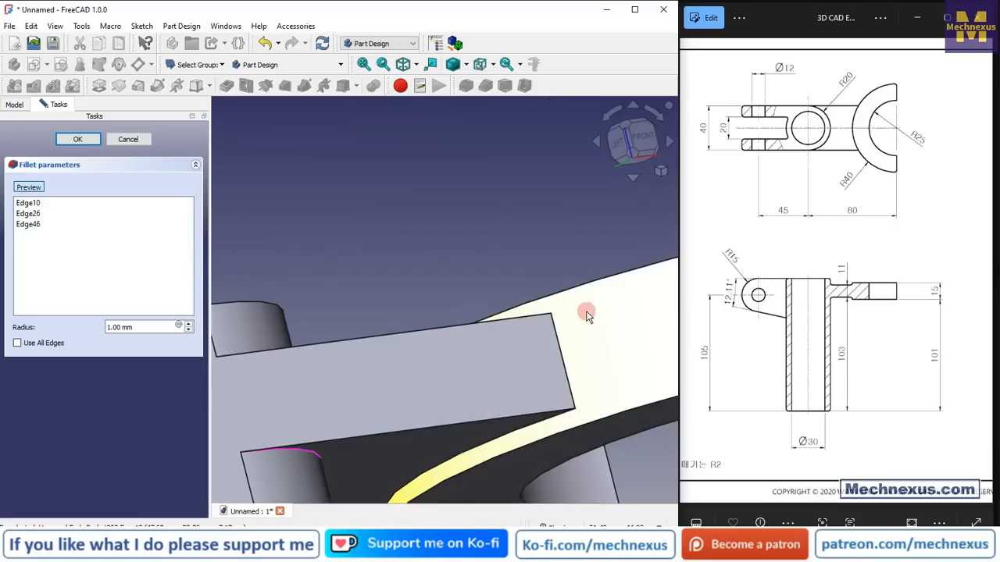
left_click(529, 427)
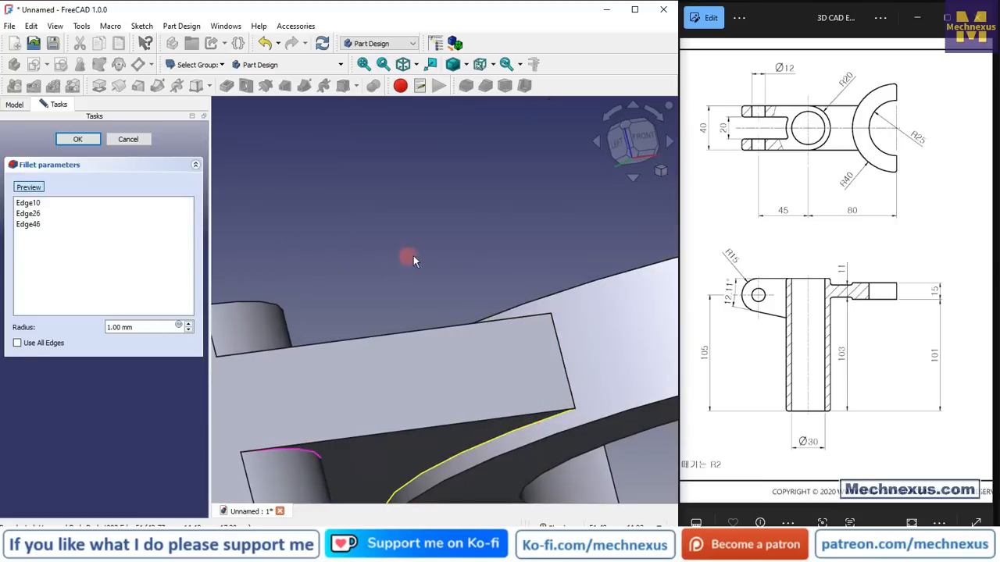
Try to apply the four-edge fillet with a 1.9 mm radius, and abandon it.
middle_click_drag(430, 266, 232, 293)
left_click(143, 329)
left_click_drag(145, 329, 56, 322)
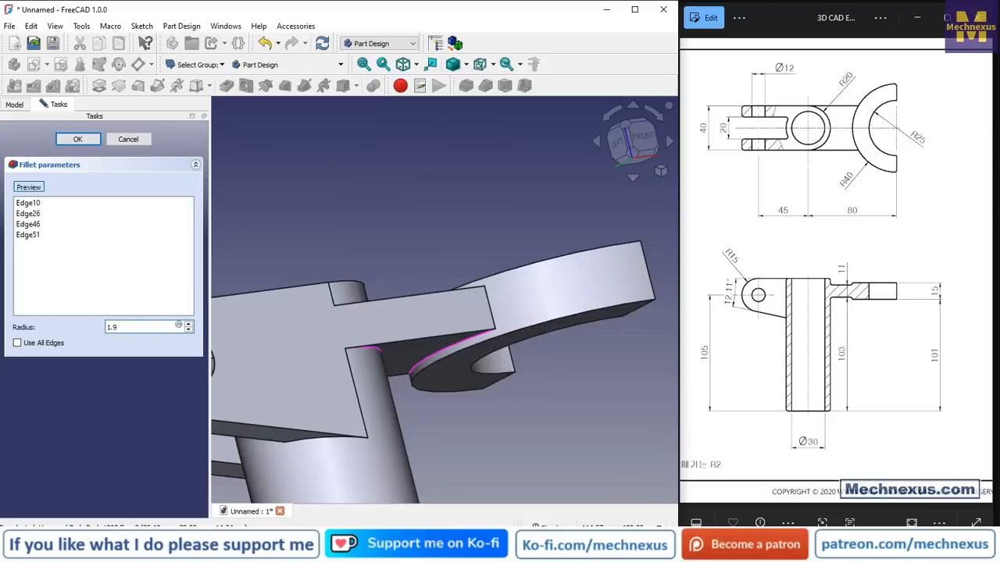
left_click(85, 142)
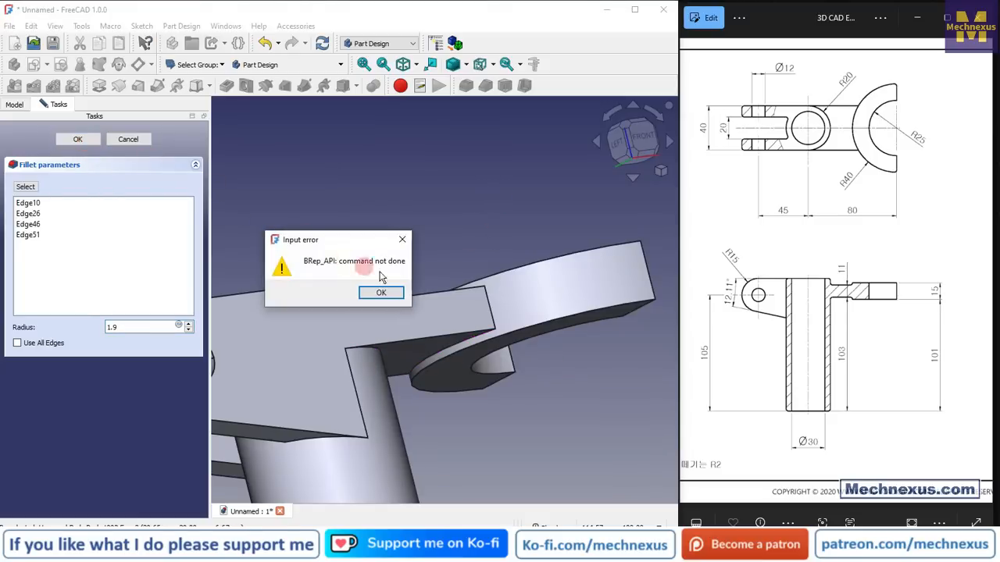
left_click(403, 240)
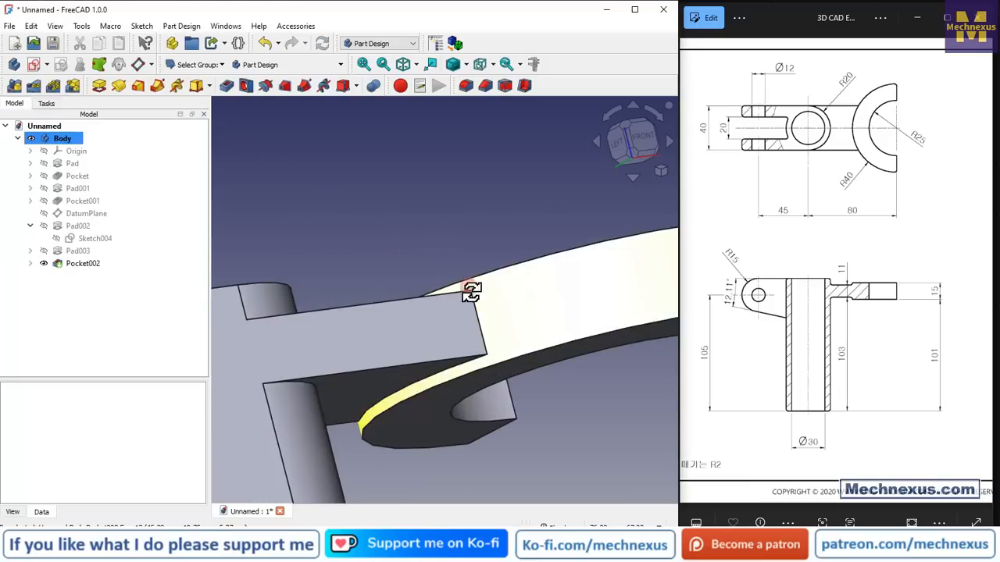
middle_click_drag(471, 291, 466, 331)
left_click(412, 286)
left_click(427, 248, "ctrl")
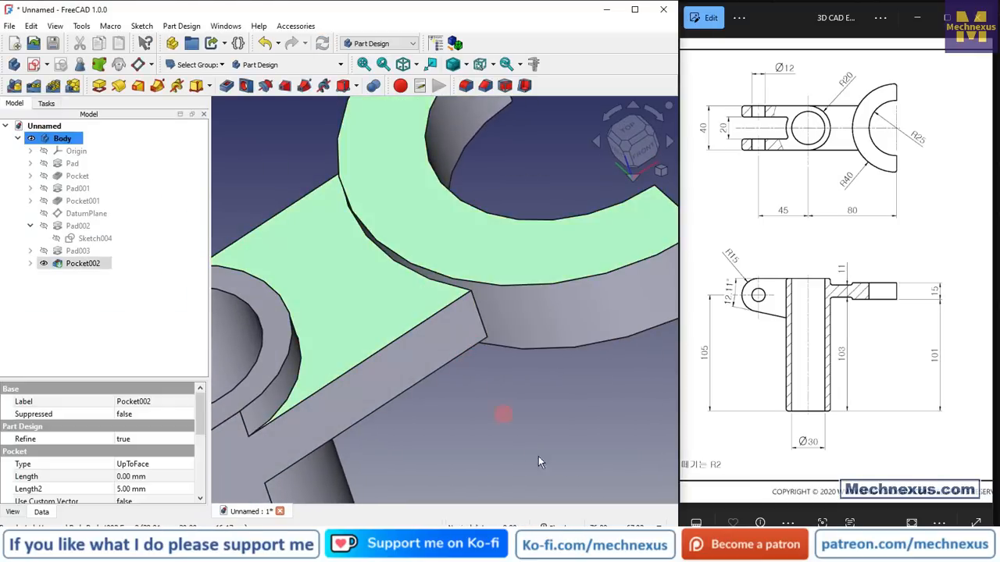
middle_click_drag(426, 340, 440, 368)
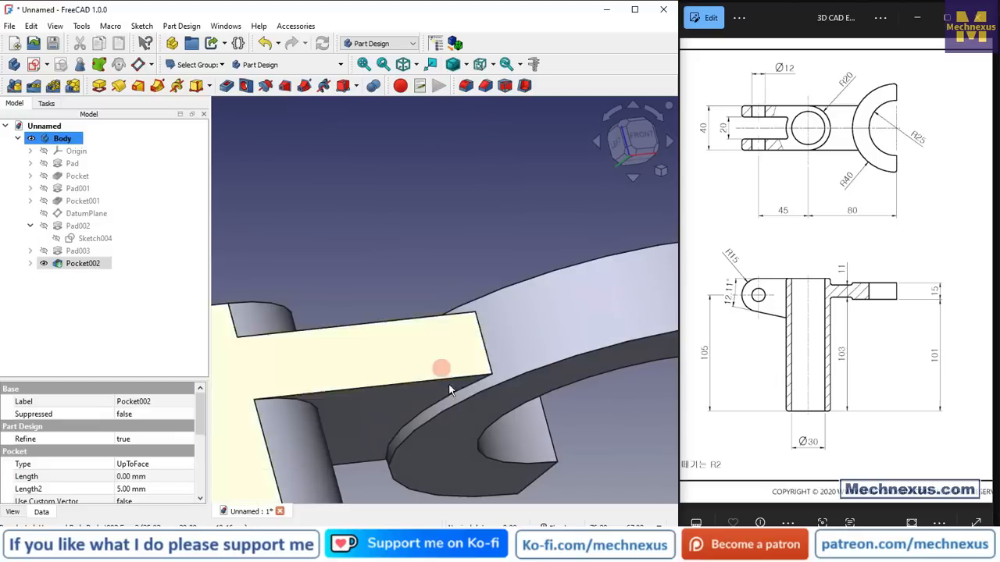
left_click(396, 401, "ctrl")
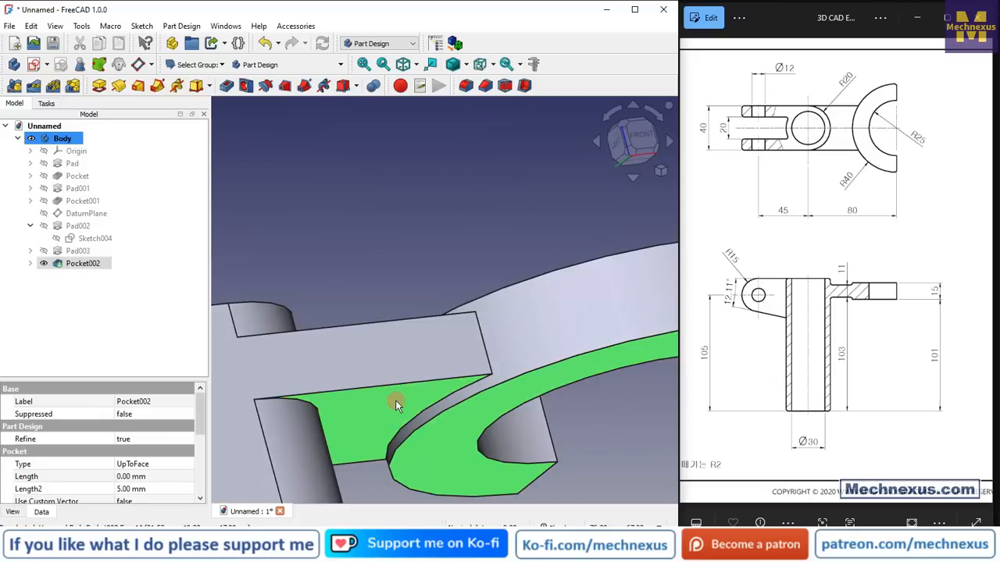
middle_click_drag(408, 388, 434, 498)
left_click(563, 494)
Fillet the upper and lower edges where the arm meets the fork's outer curved face with a 1.99 mm radius.
scroll(401, 368, "up", 2)
middle_click_drag(400, 368, 438, 347)
left_click(440, 346)
middle_click_drag(459, 463, 479, 349)
scroll(463, 304, "down", 2)
scroll(418, 432, "up", 2)
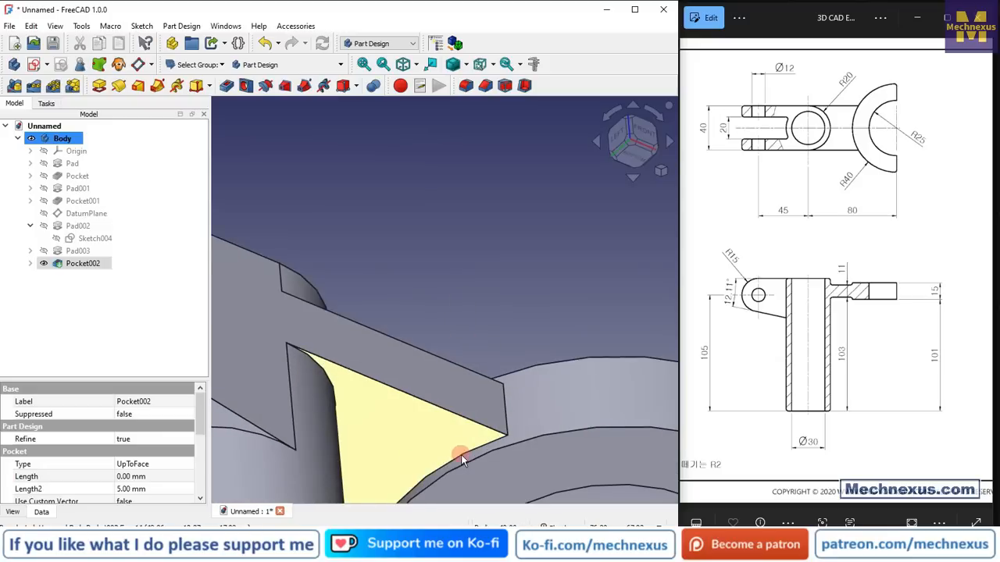
left_click(460, 460)
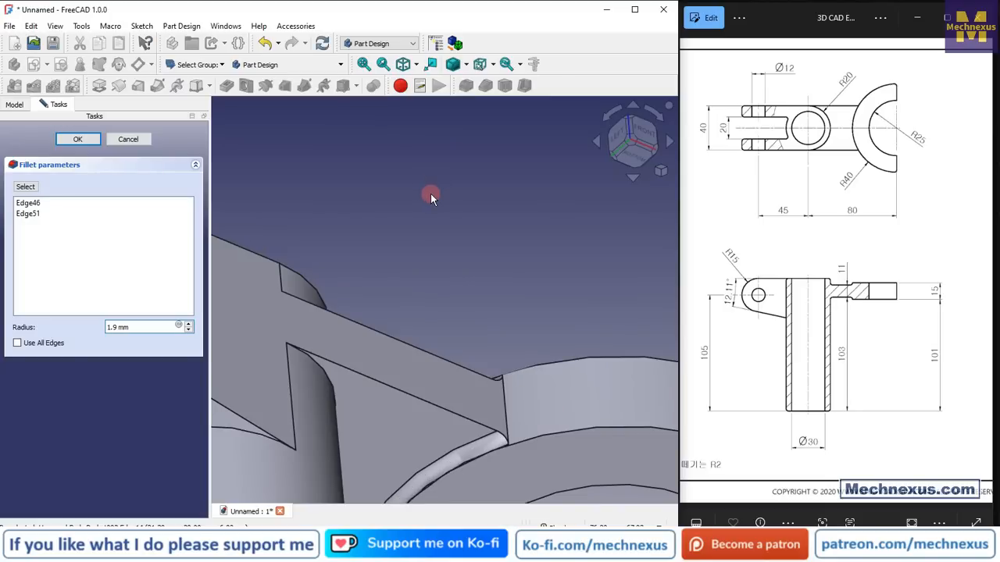
scroll(476, 453, "up", 3)
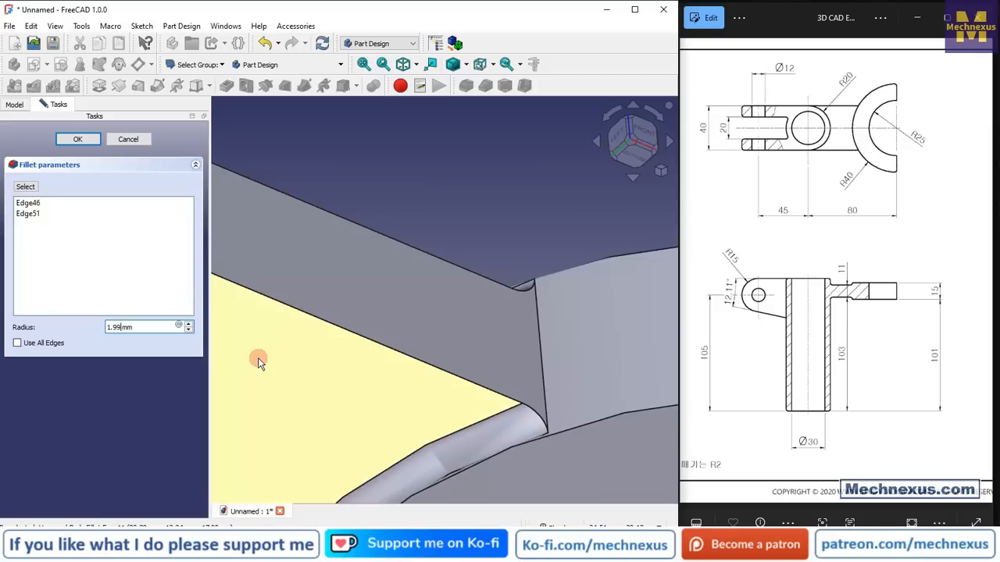
middle_click_drag(466, 194, 494, 353)
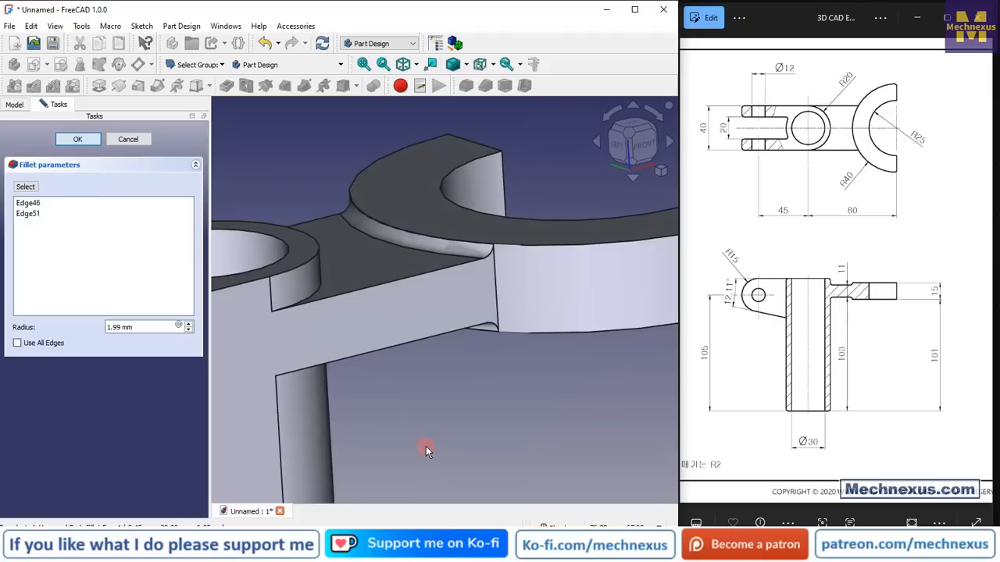
middle_click_drag(426, 446, 430, 336)
Reopen the arm-to-fork fillet and examine how its upper end meets the fork's edge at the arm's side face.
right_click(74, 279)
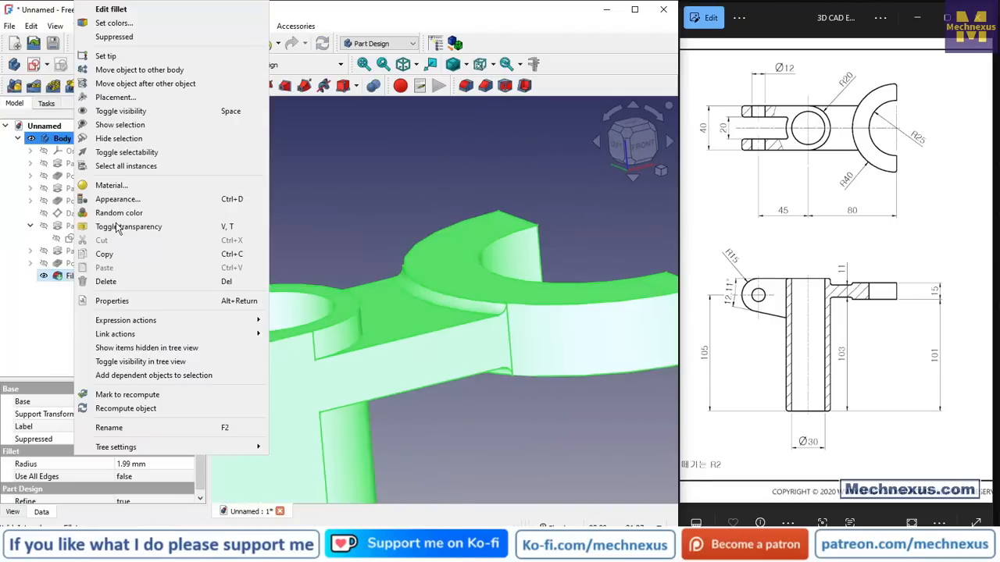
left_click(125, 10)
scroll(531, 331, "up", 6)
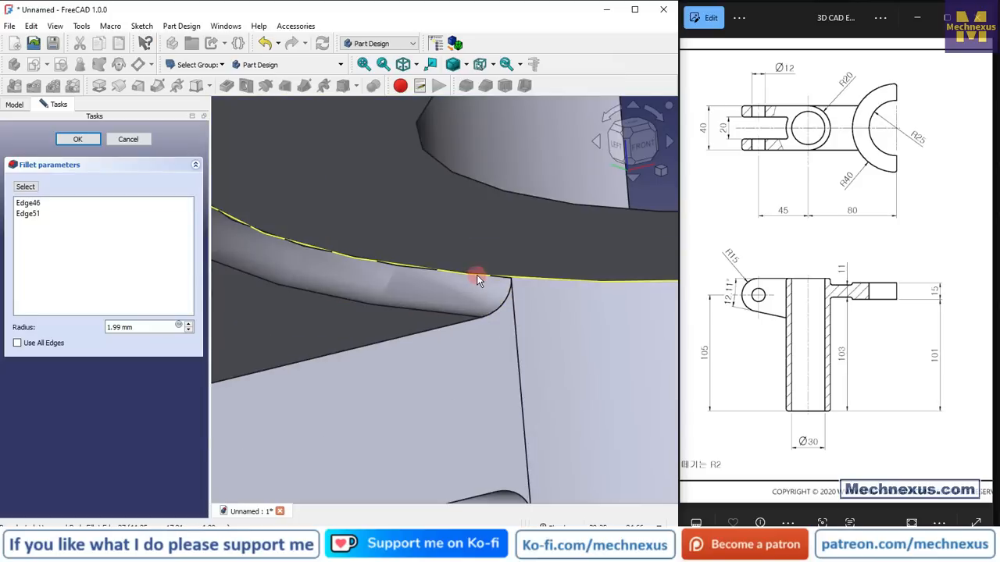
scroll(511, 276, "up", 4)
left_click(573, 292)
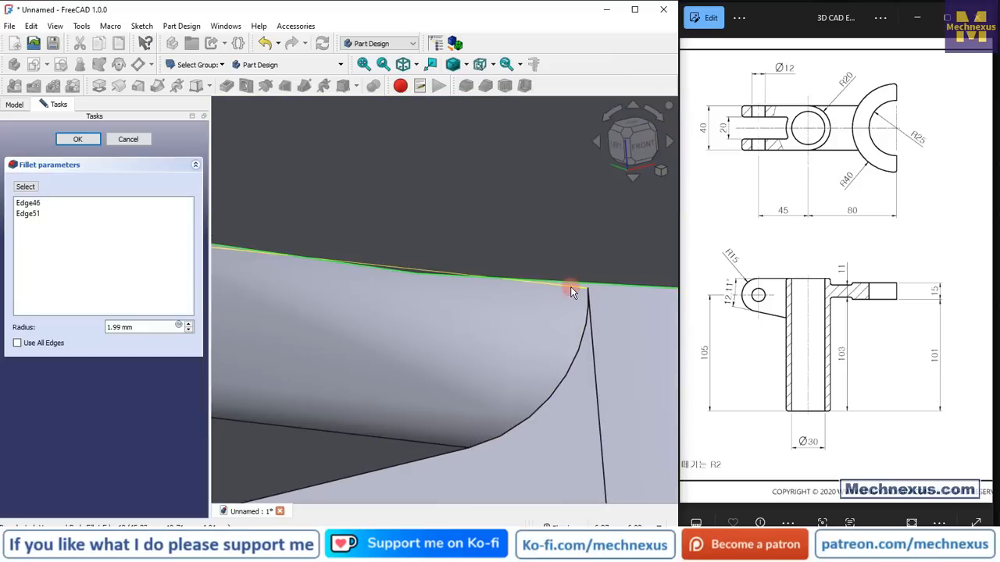
scroll(497, 320, "down", 6)
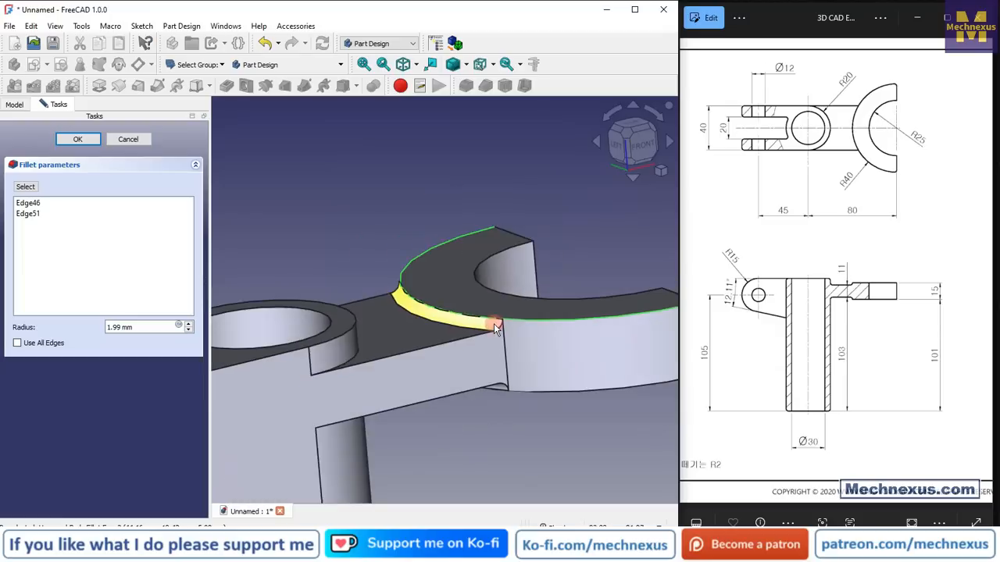
left_click(485, 414)
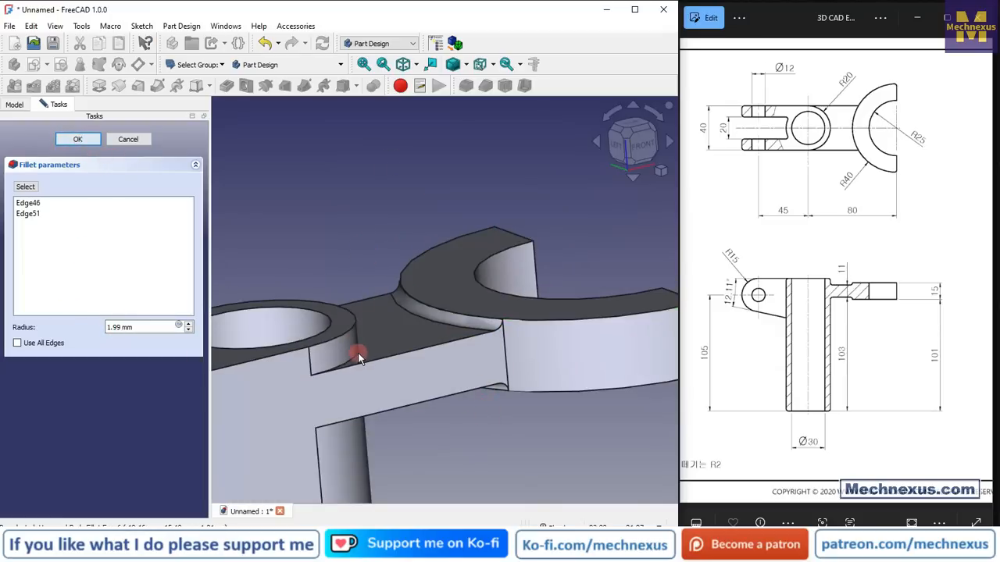
Try to fillet the two edges where the cylinder meets the arm's top and bottom faces with a 2 mm radius.
scroll(359, 358, "up", 3)
left_click(351, 414)
scroll(376, 352, "down", 2)
middle_click_drag(376, 369, 353, 317)
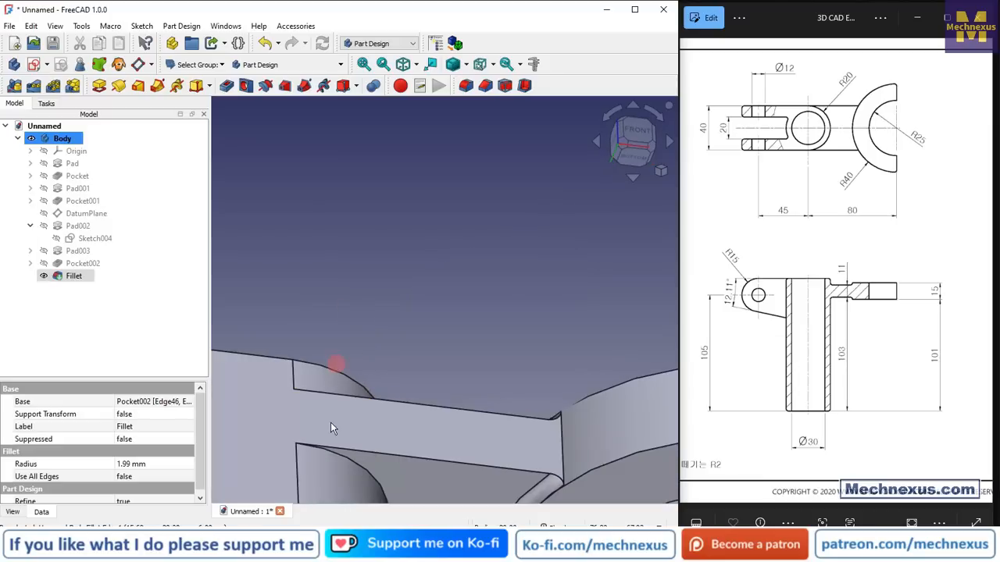
left_click(356, 466, "ctrl")
scroll(428, 333, "down", 4)
middle_click_drag(414, 353, 387, 463)
left_click(466, 86)
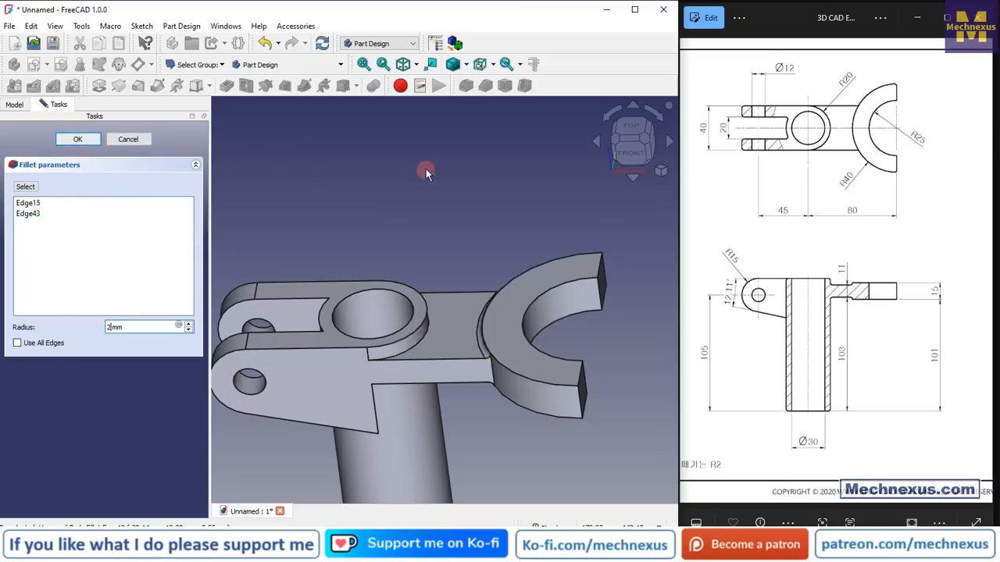
left_click(381, 291)
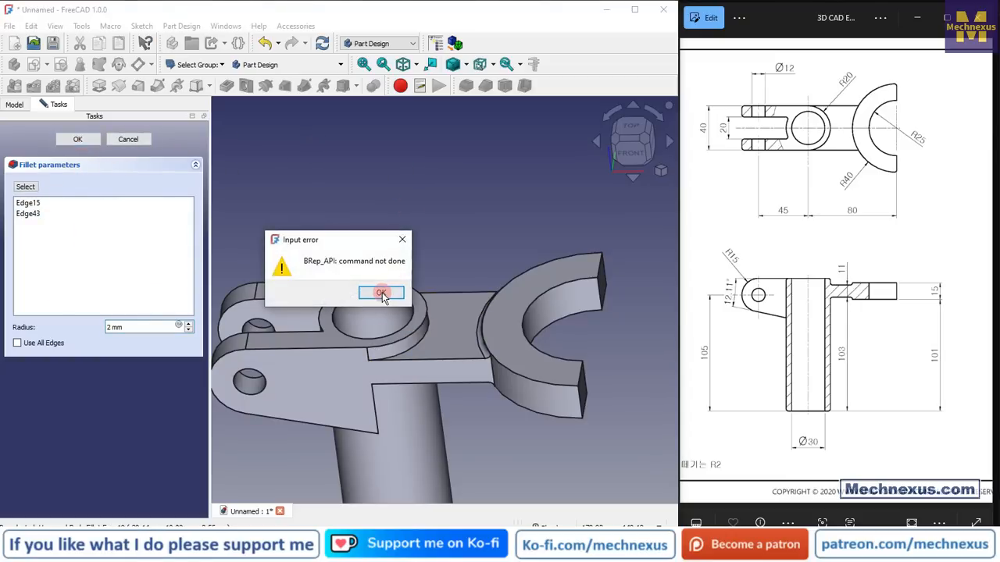
Try a 1.9 mm radius for the two cylinder-to-arm edges and cancel the fillet.
double_click(121, 325)
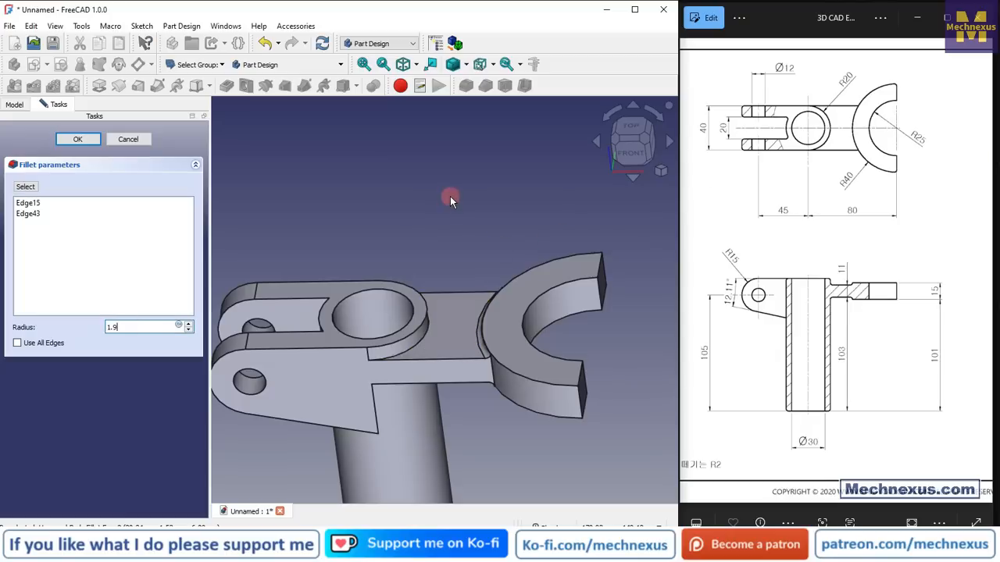
left_click_drag(446, 246, 331, 327)
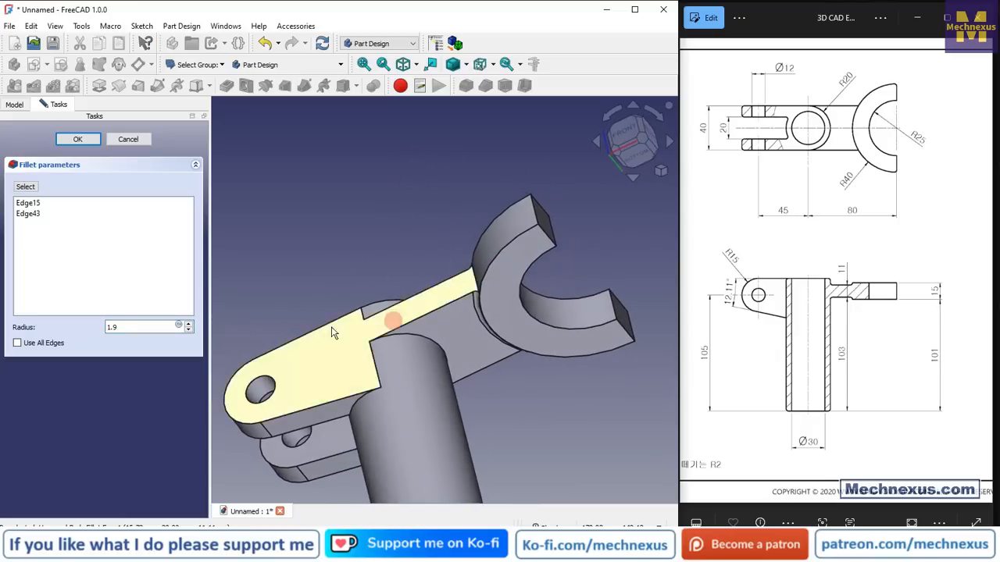
left_click(139, 138)
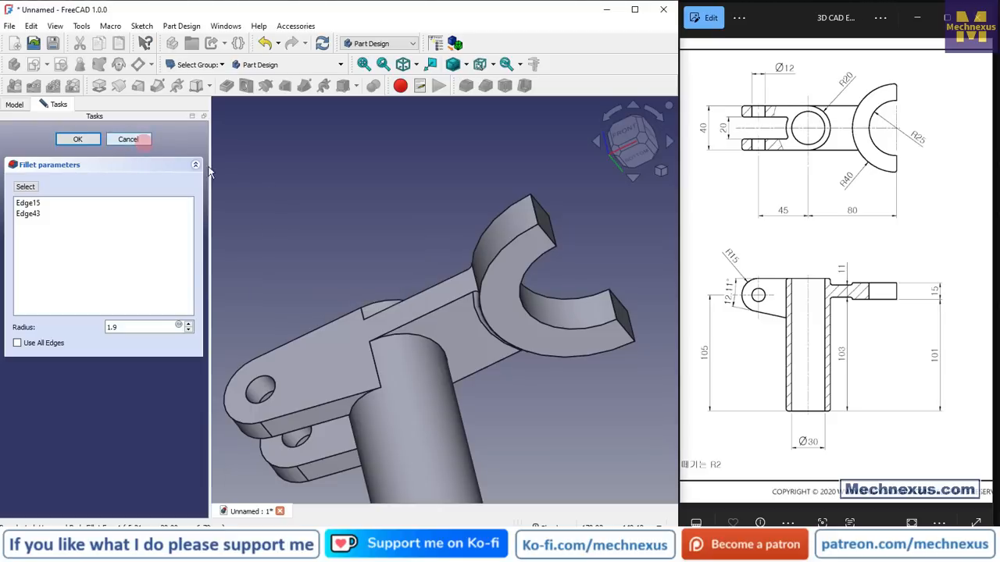
Fillet only the edge where the cylinder's raised rim meets the arm's top face, with a 1.9 mm radius.
scroll(327, 292, "up", 3)
scroll(513, 303, "up", 2)
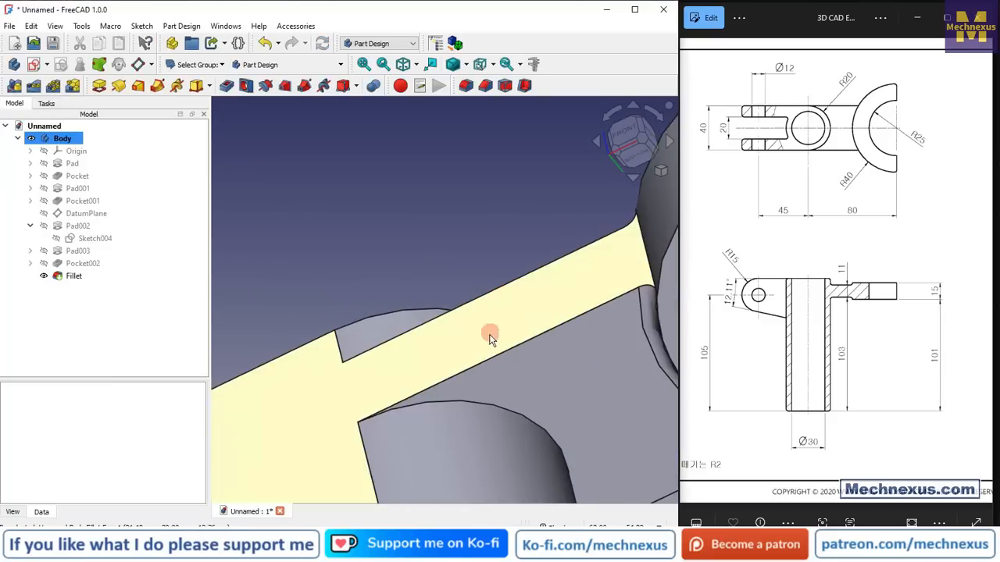
middle_click_drag(490, 333, 484, 428)
left_click(469, 267)
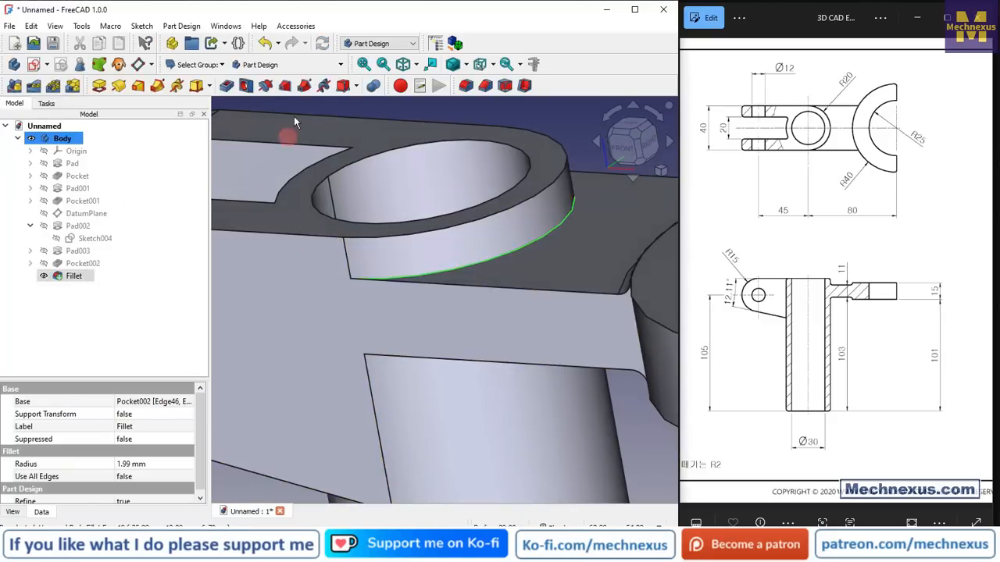
left_click(466, 85)
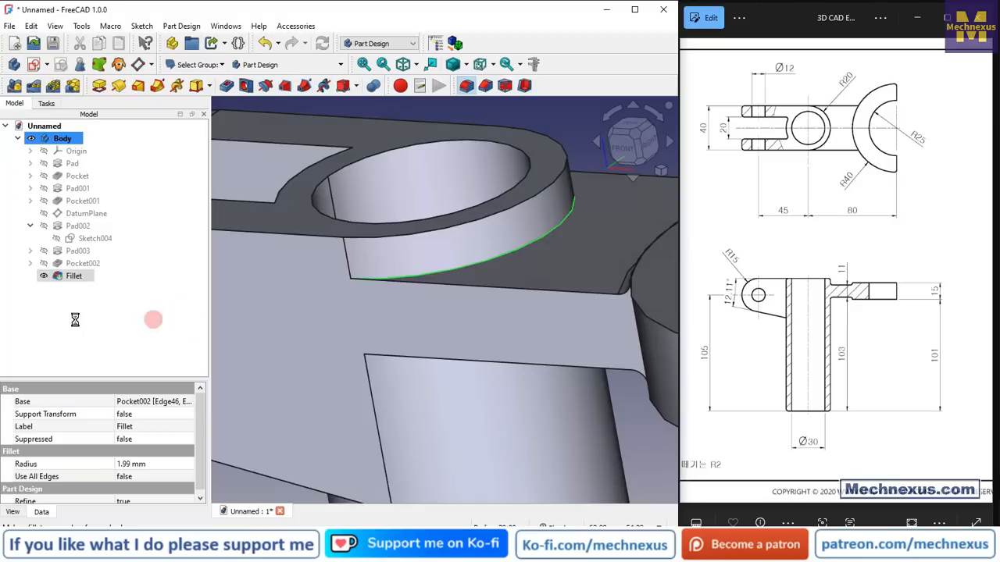
type("1.9")
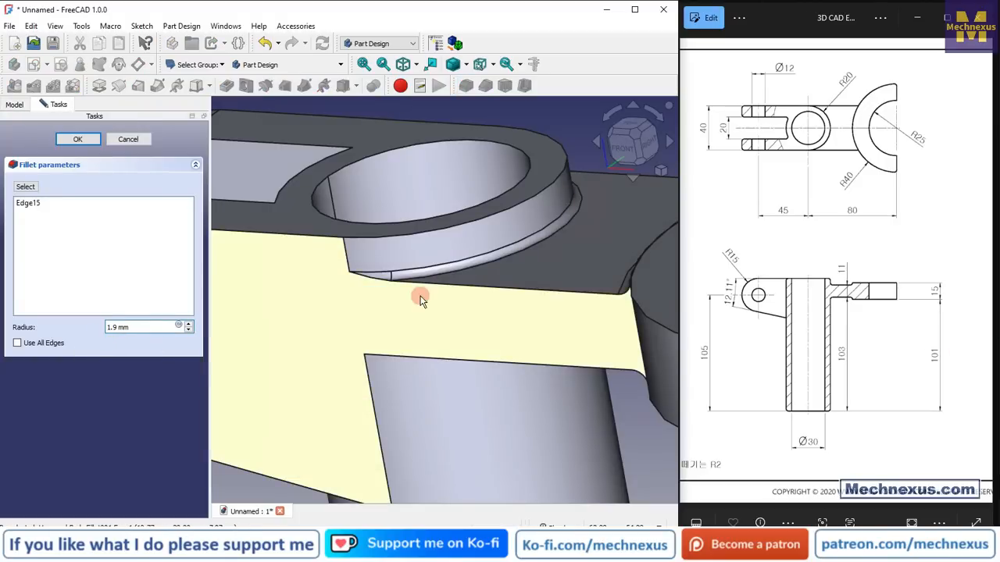
scroll(417, 289, "down", 5)
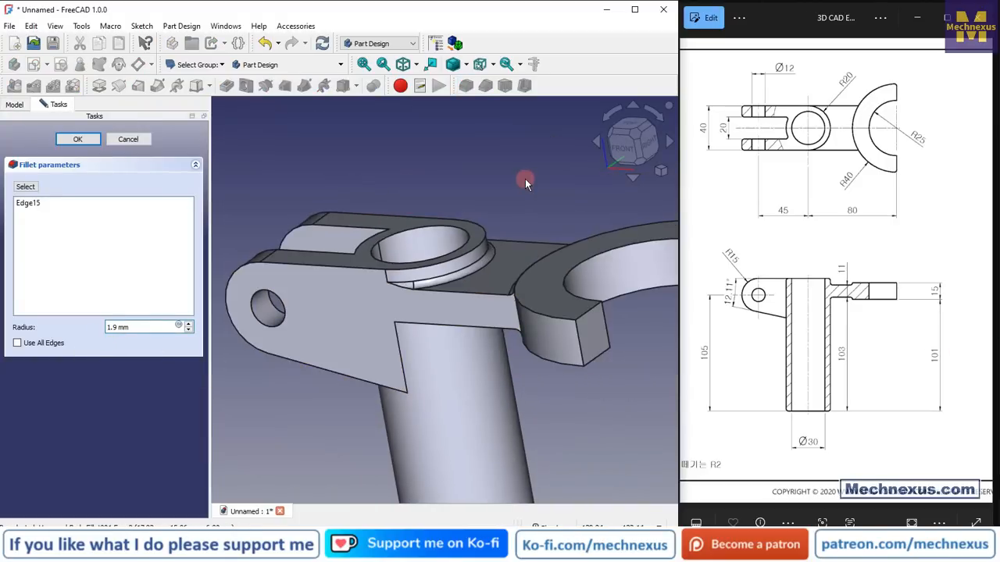
Raise the upper cylinder-to-arm fillet's radius to 2 mm and apply the fillet.
left_click(113, 327)
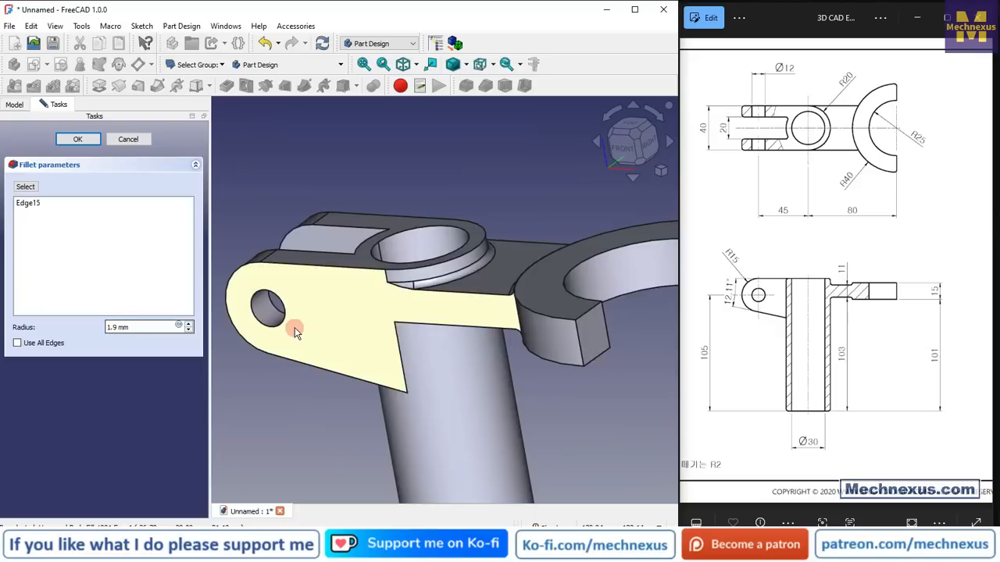
type("9")
left_click(497, 135)
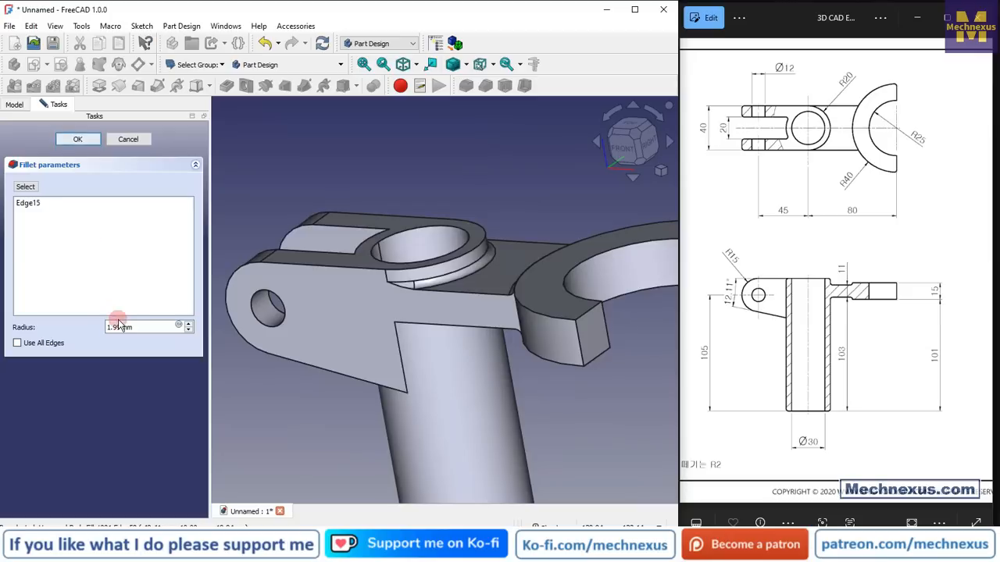
left_click_drag(143, 328, 99, 328)
type("2")
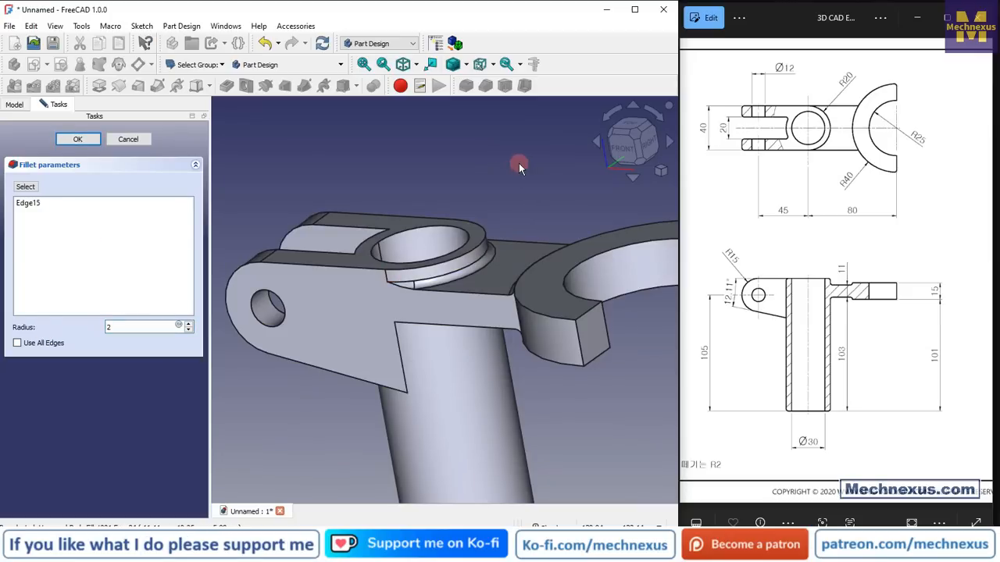
left_click(91, 140)
Fillet the edge where the cylinder meets the arm's underside with a 2 mm radius.
scroll(448, 321, "up", 2)
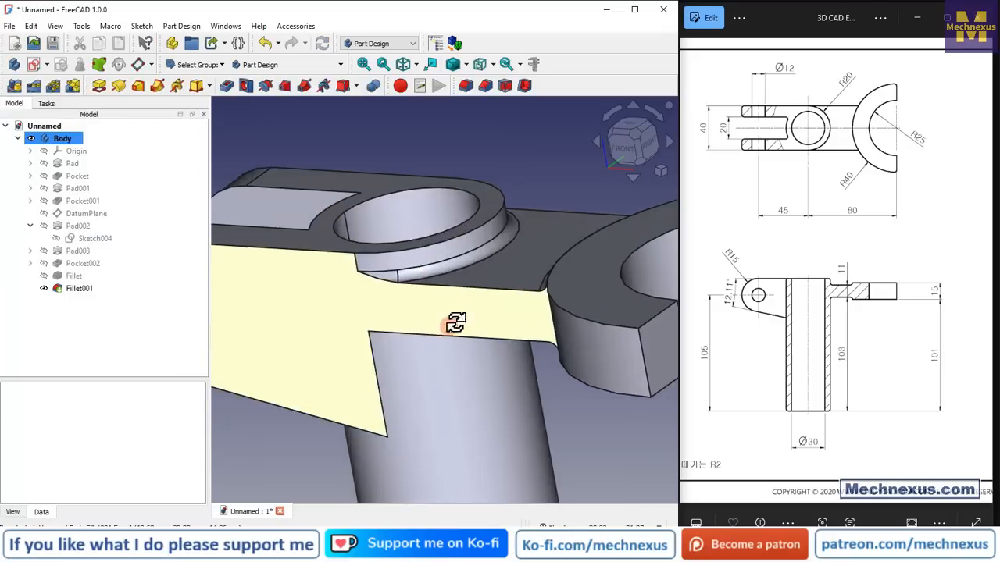
middle_click_drag(448, 325, 446, 240)
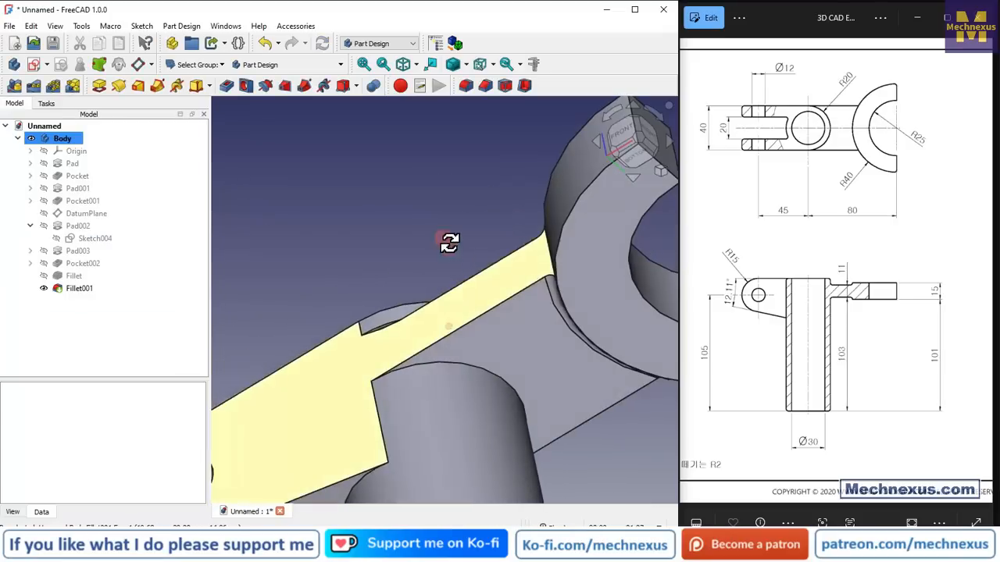
left_click(469, 367)
left_click(479, 91)
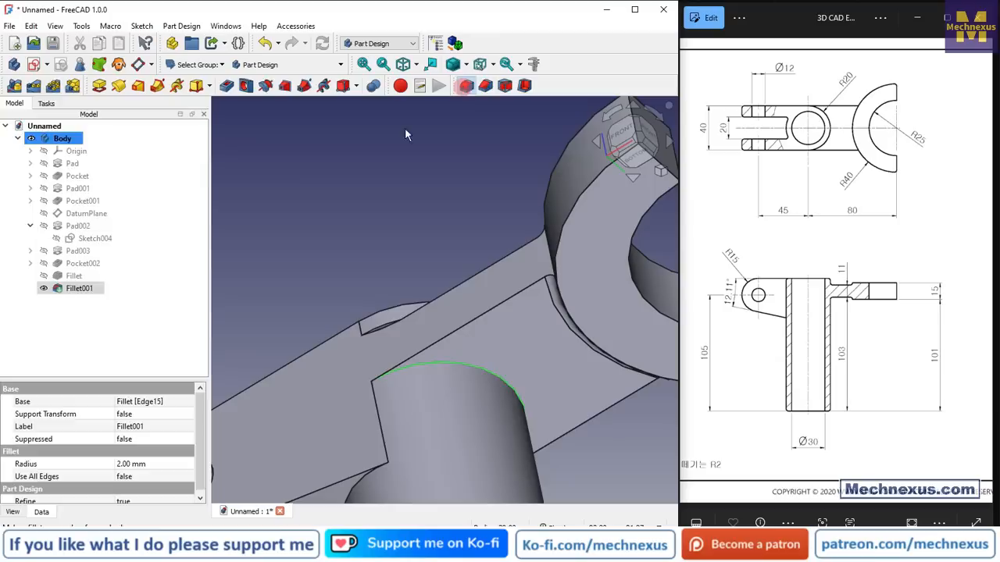
type("1.")
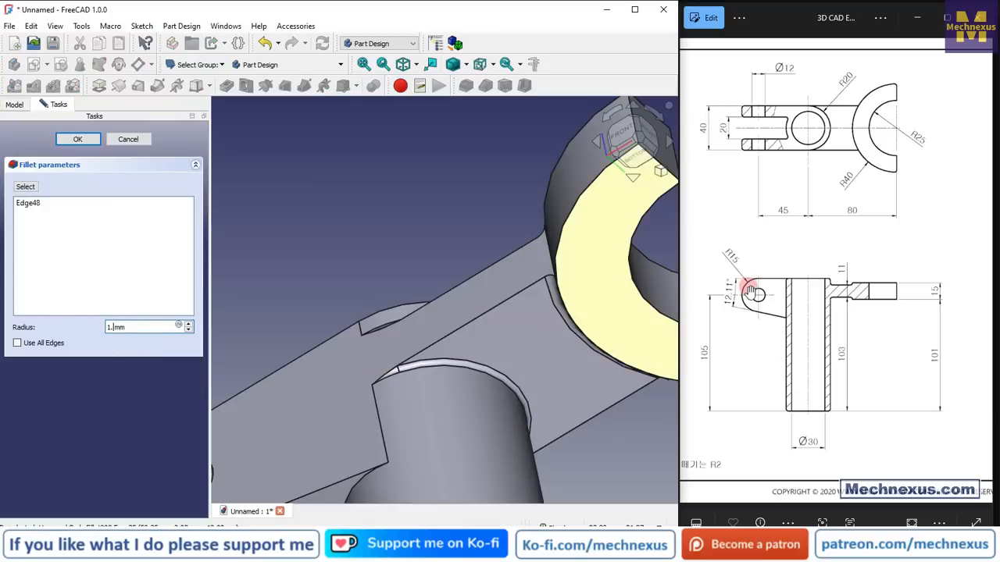
key("BackSpace")
key("BackSpace")
type("2")
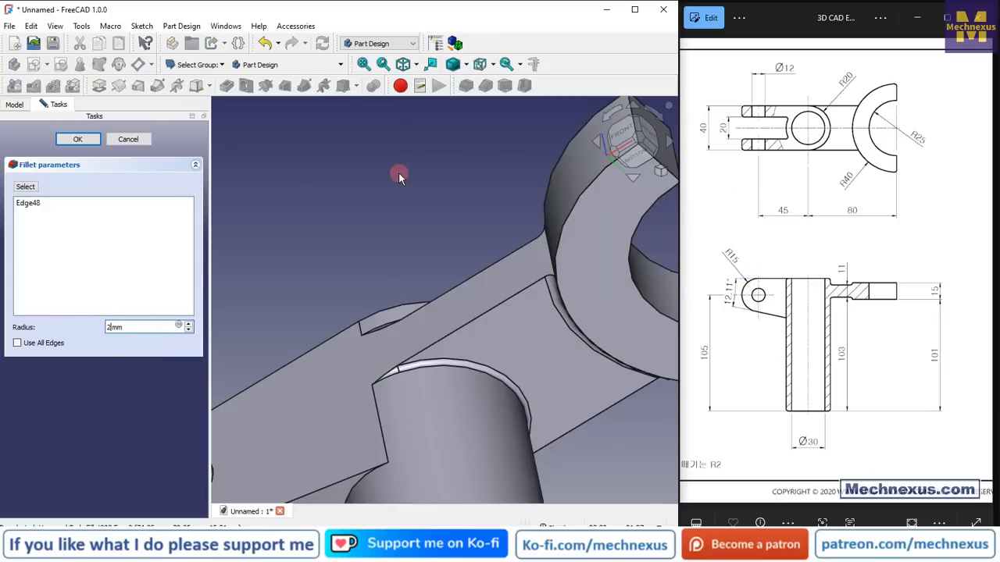
left_click(93, 142)
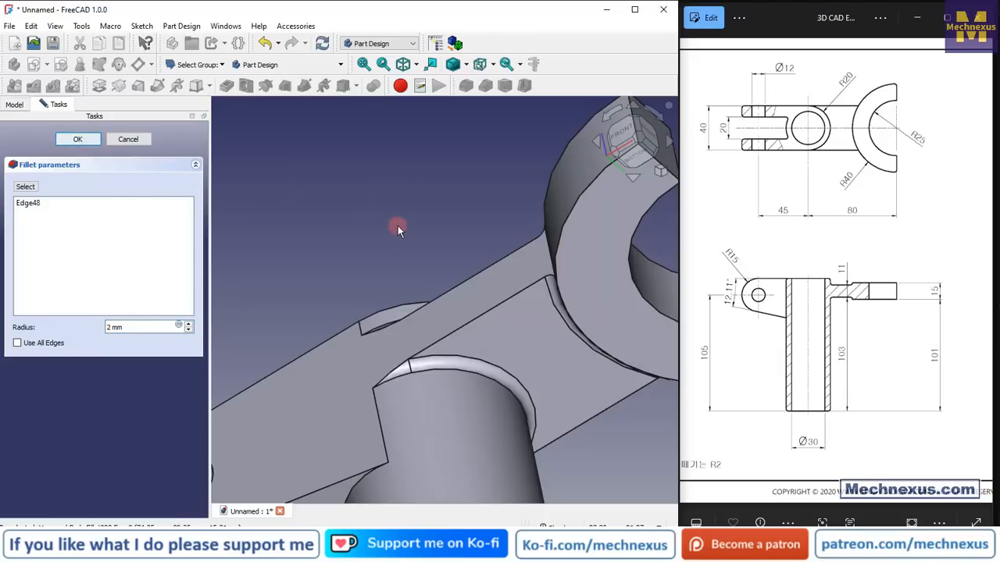
Compare the whole part in isometric view with the exercise 42 drawing's shaded picture and side view to check for remaining fillets.
key("0")
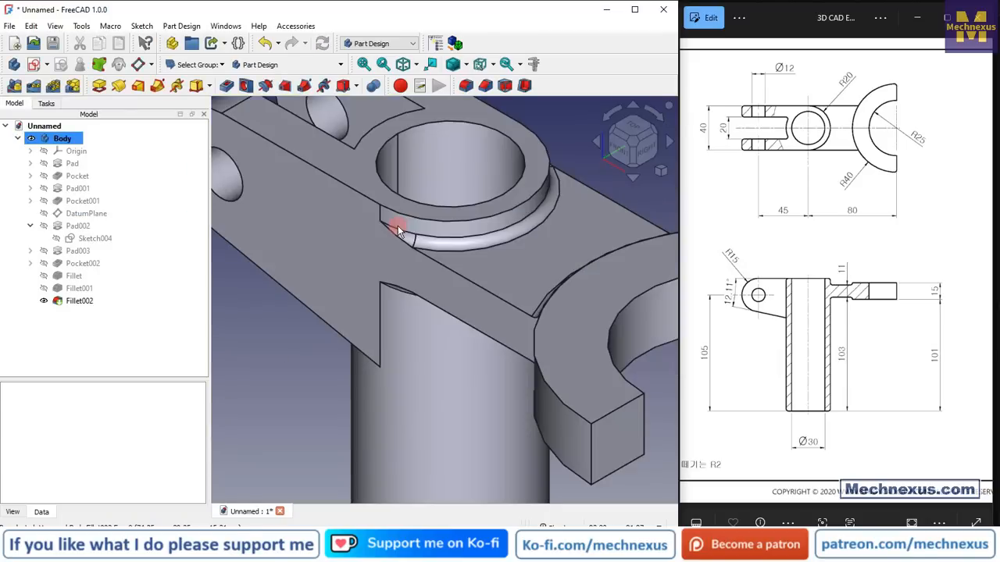
key("alt+Tab")
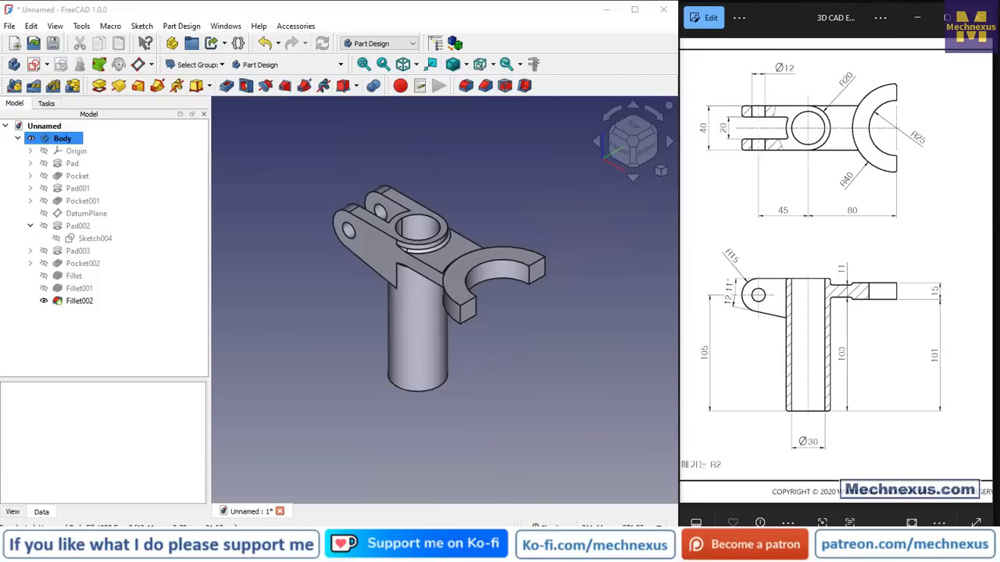
scroll(856, 292, "down", 5)
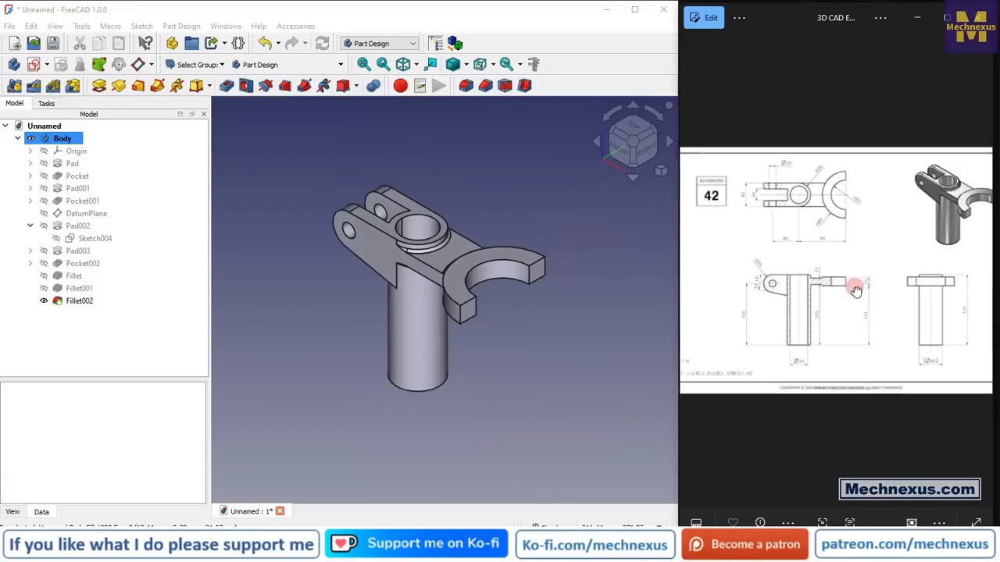
scroll(969, 185, "up", 4)
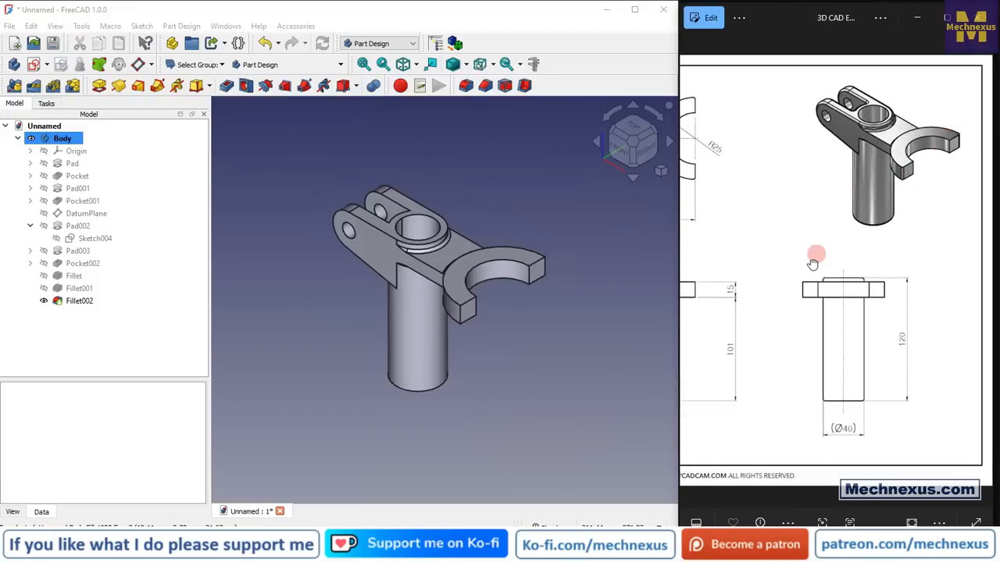
scroll(457, 201, "up", 3)
scroll(336, 244, "down", 2)
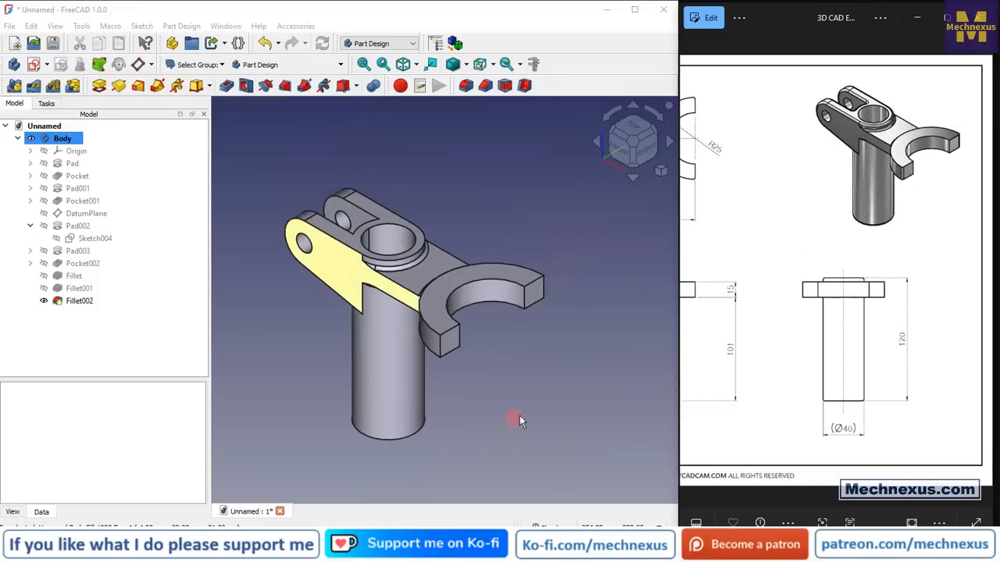
left_click(521, 411)
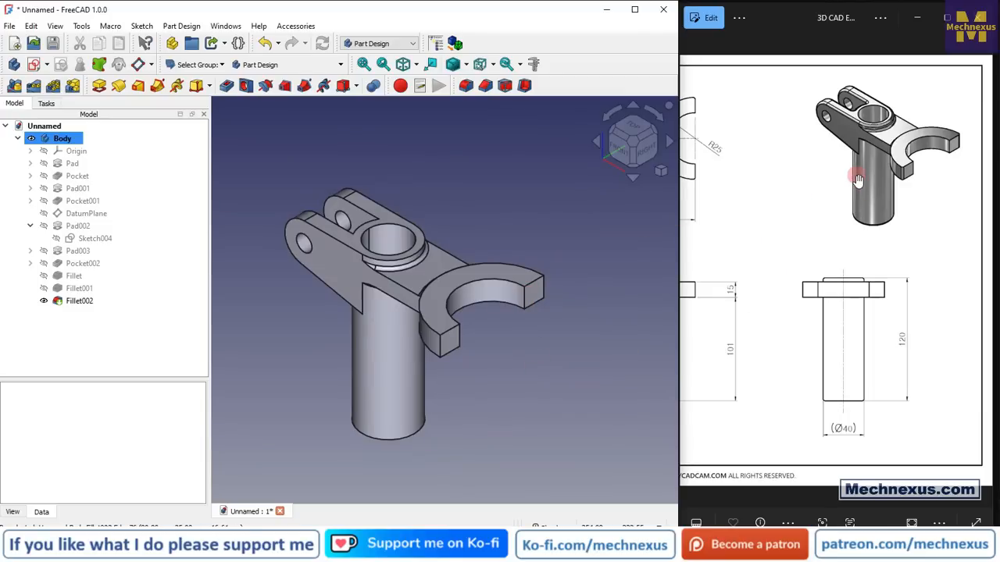
scroll(882, 105, "up", 1)
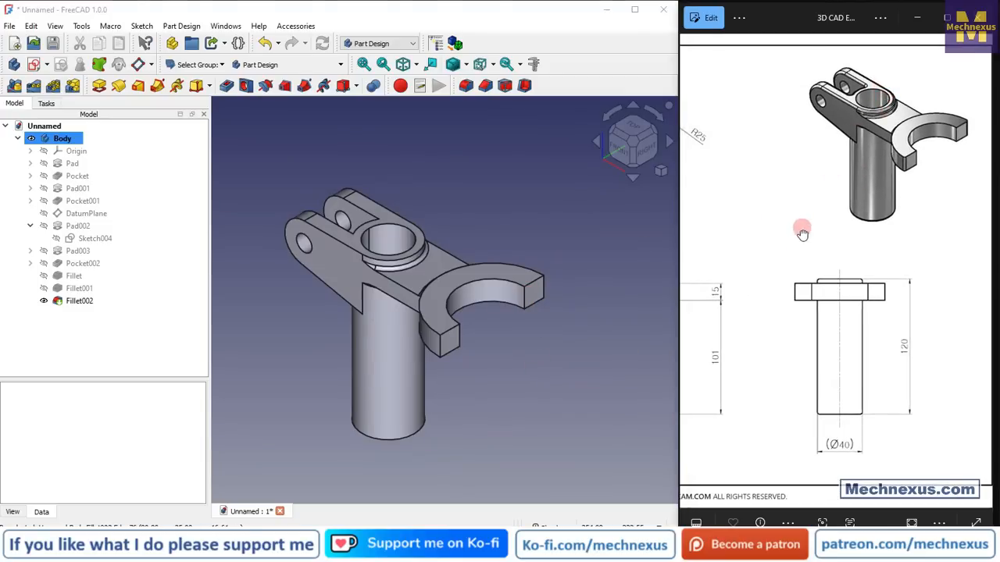
left_click_drag(802, 234, 781, 245)
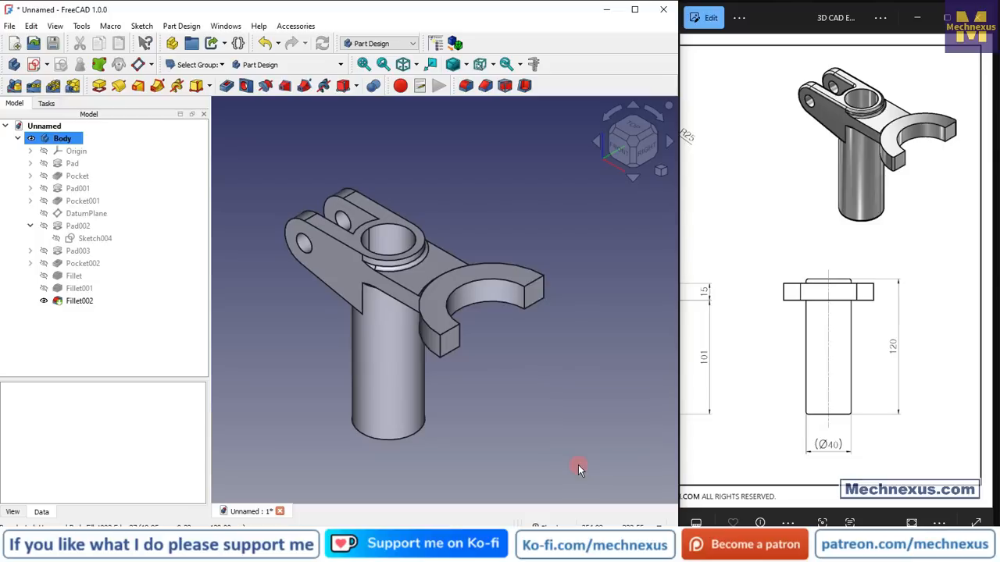